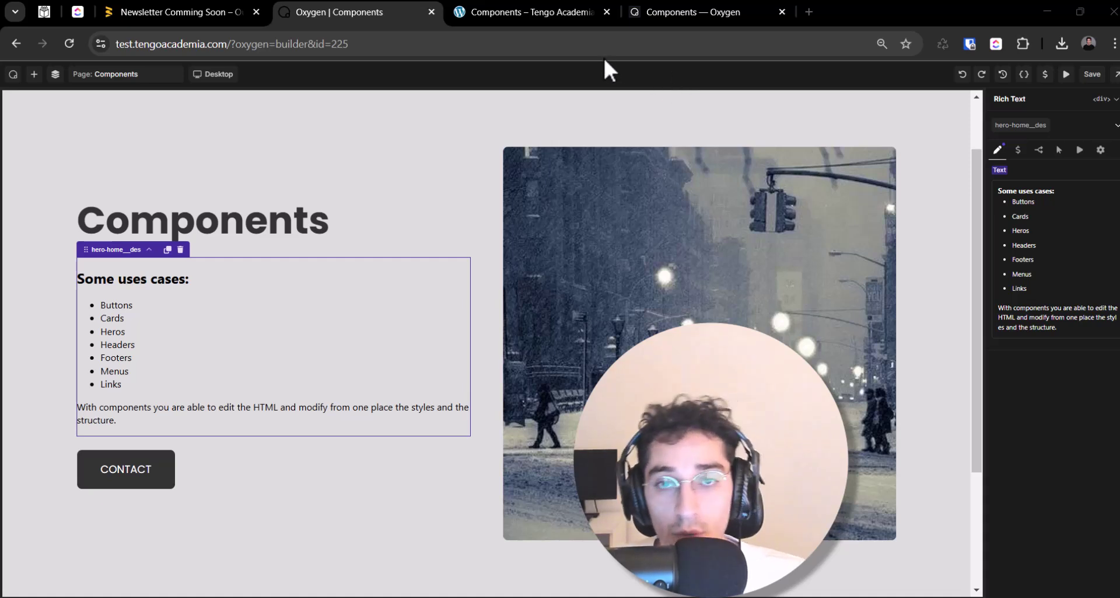
# Browse the OutWP newsletter page, then return to the Oxygen builder.
pyautogui.click(155, 9)
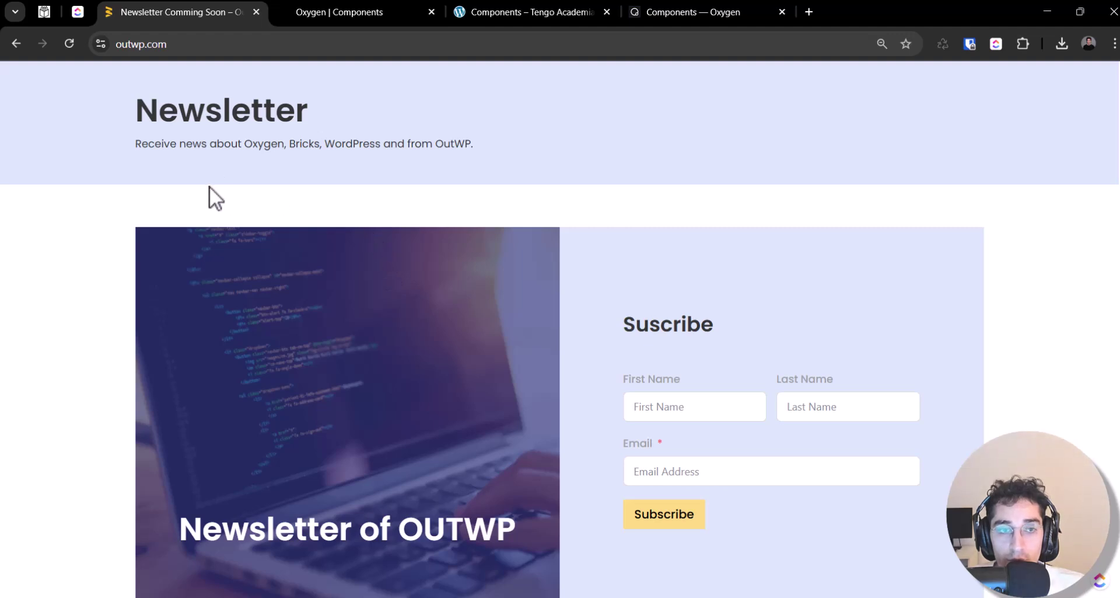
pyautogui.scroll(-1, 435, 182)
pyautogui.click(717, 334)
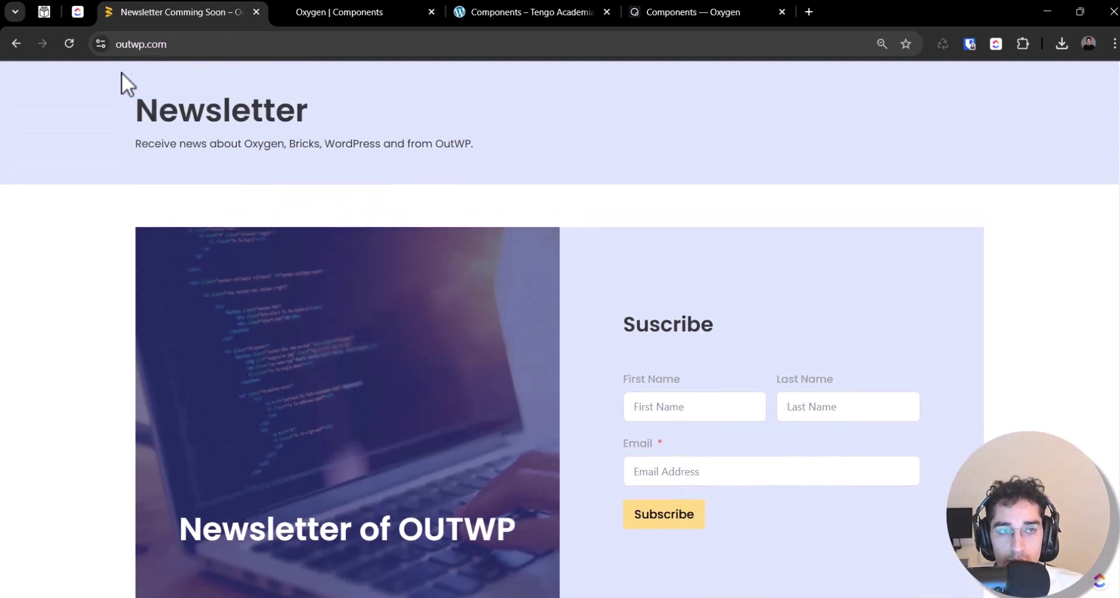
pyautogui.click(153, 44)
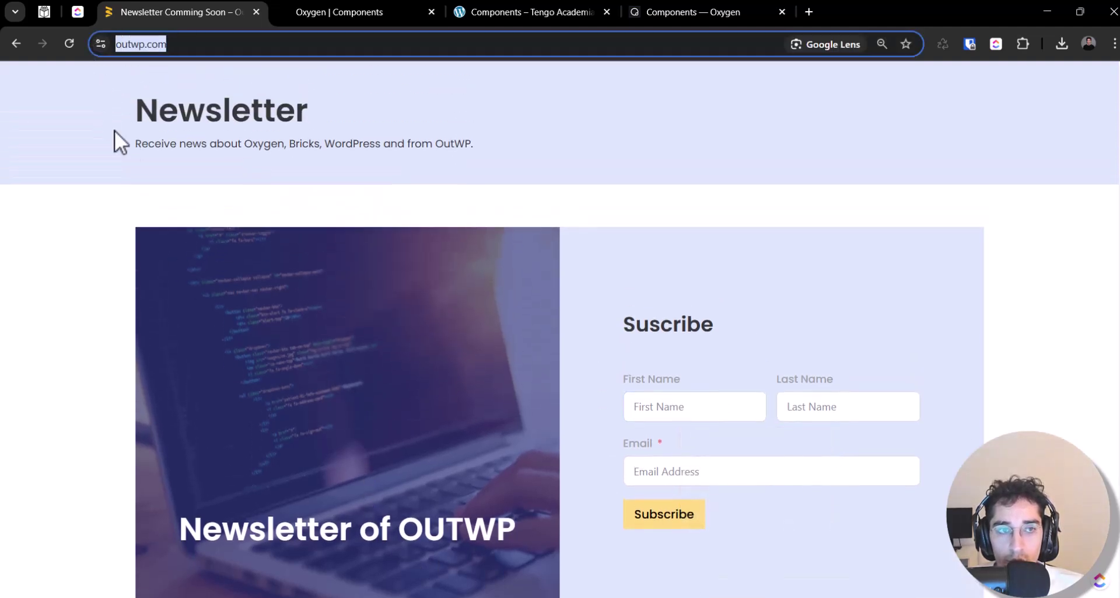
pyautogui.click(349, 11)
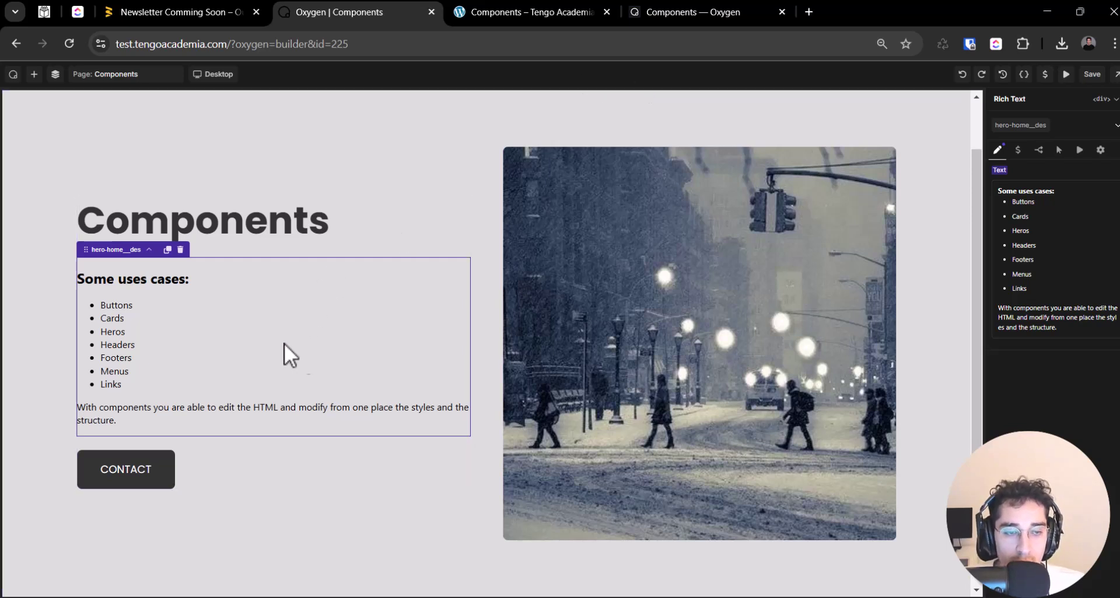
# Read the Oxygen components feature page and the Tengo Academia components page for reference.
pyautogui.click(456, 176)
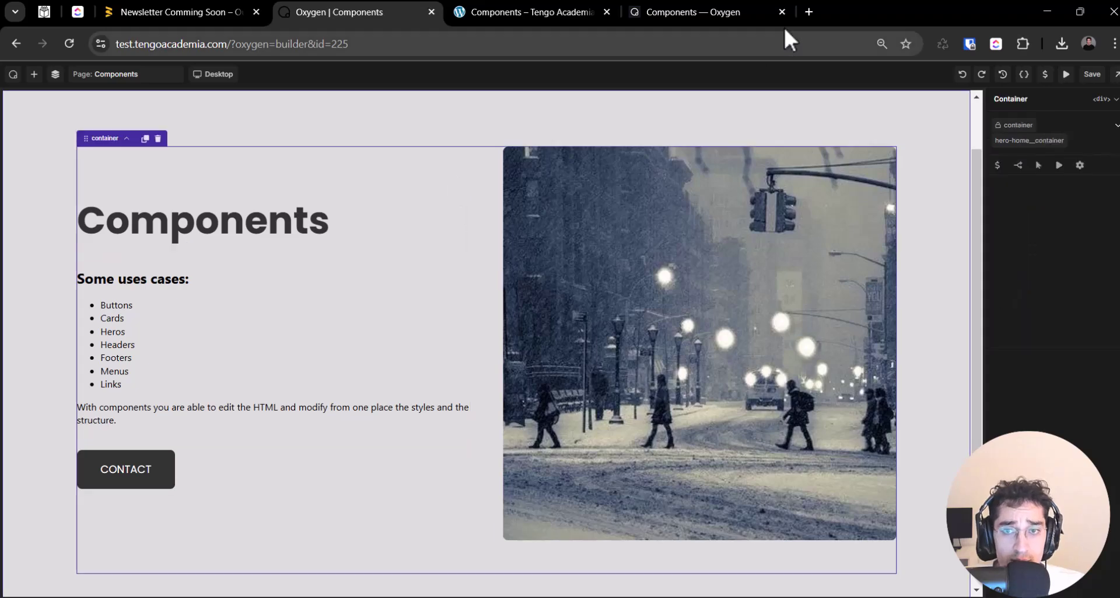
pyautogui.click(770, 12)
pyautogui.scroll(3, 327, 303)
pyautogui.scroll(-3, 222, 350)
pyautogui.scroll(10, 221, 385)
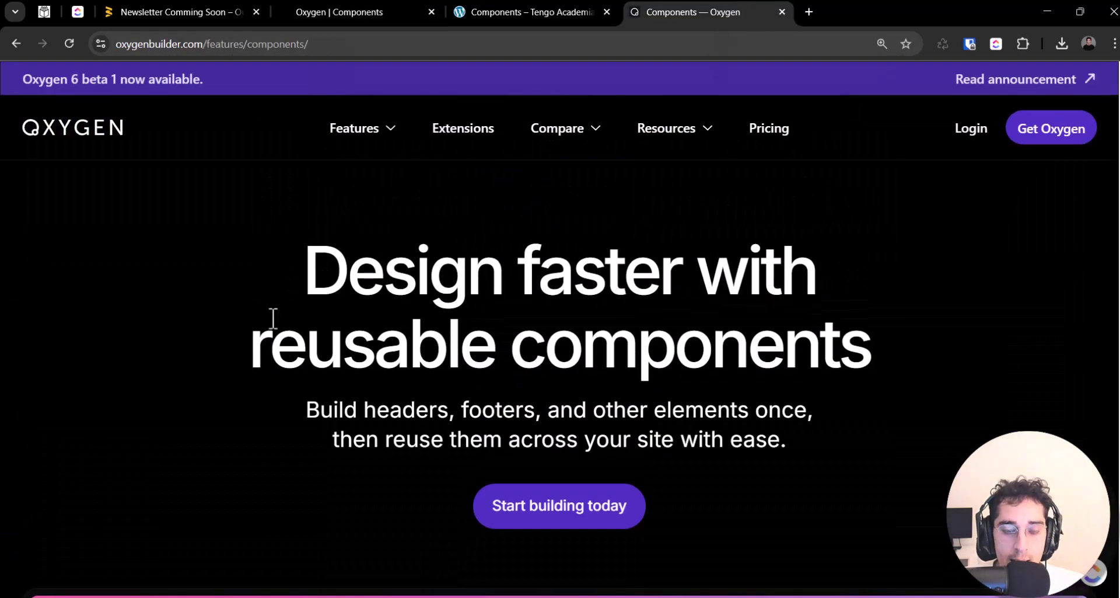
pyautogui.scroll(-1, 315, 233)
pyautogui.scroll(-3, 350, 213)
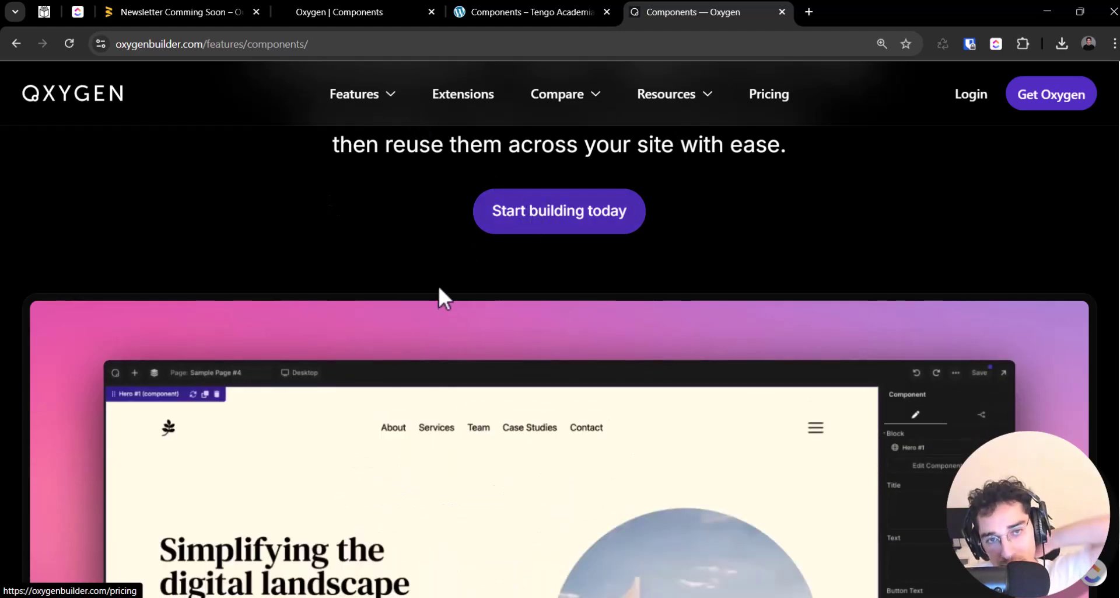
pyautogui.scroll(4, 440, 295)
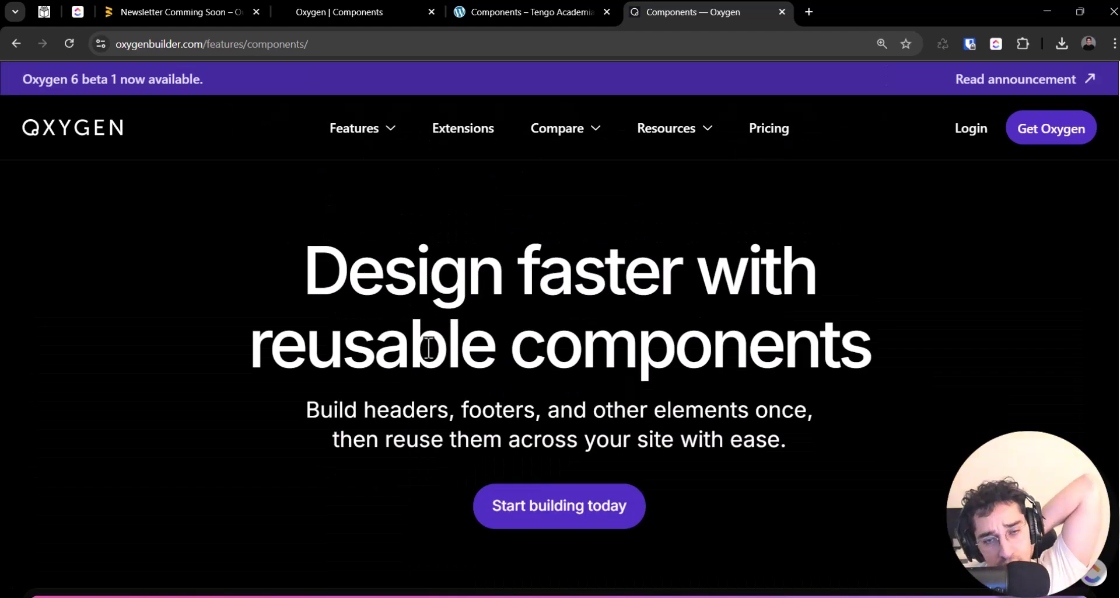
pyautogui.click(507, 3)
pyautogui.click(366, 8)
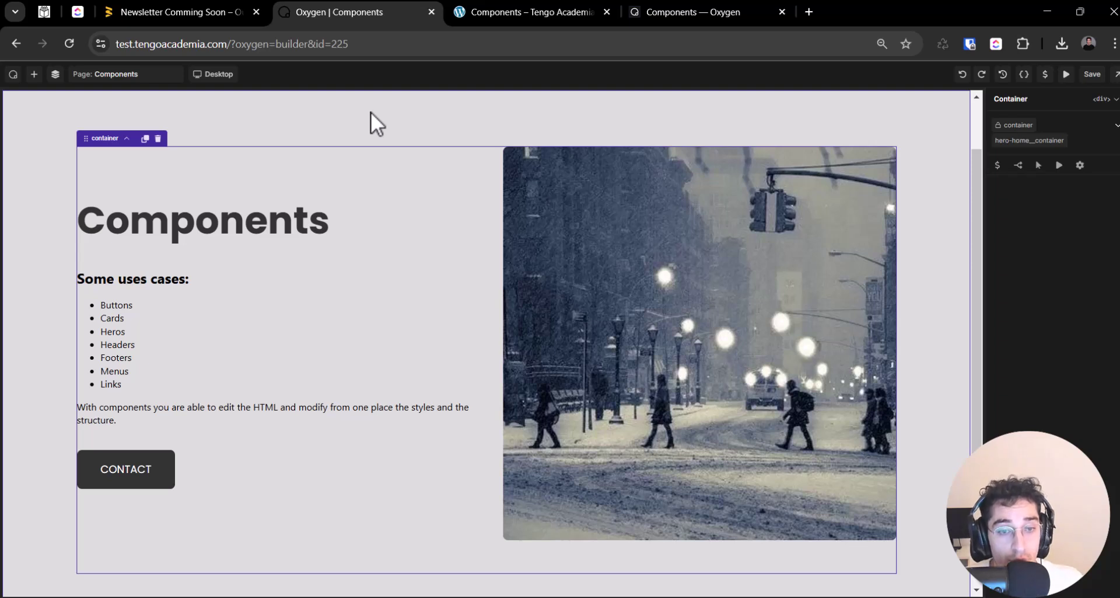
# Select the hero's use-case list, column and outer container, and try editing the list text.
pyautogui.click(202, 369)
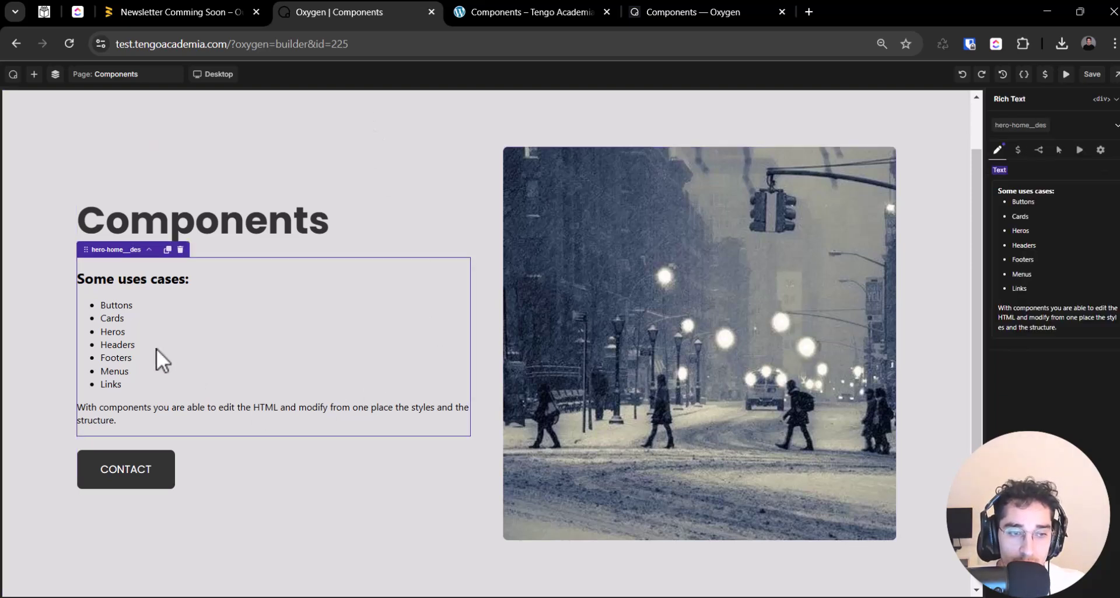
pyautogui.doubleClick(133, 346)
pyautogui.click(418, 221)
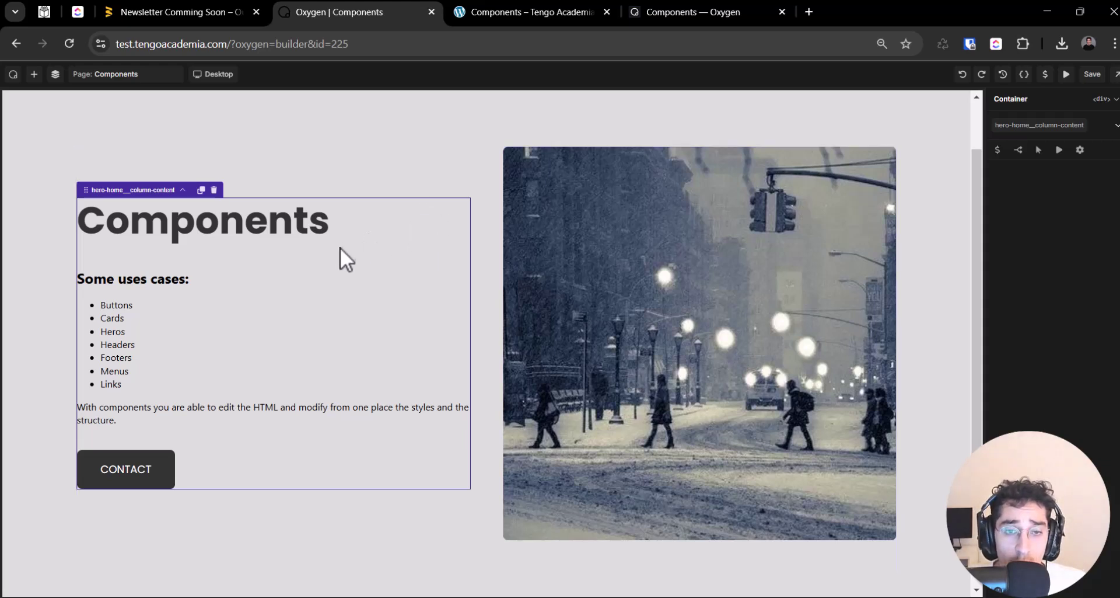
pyautogui.click(485, 171)
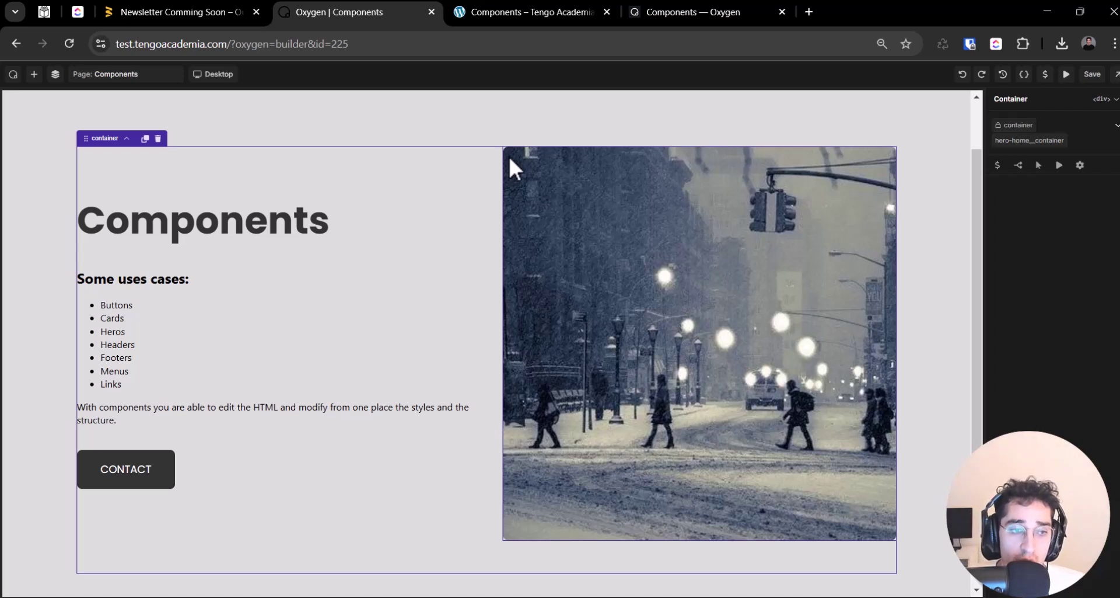
pyautogui.doubleClick(111, 304)
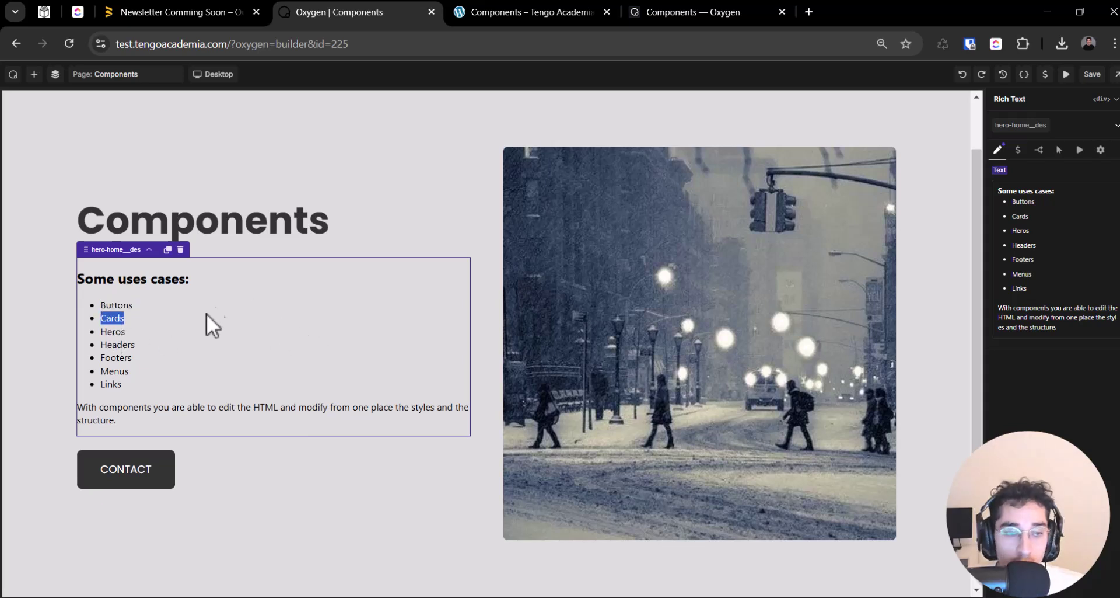
pyautogui.click(135, 348)
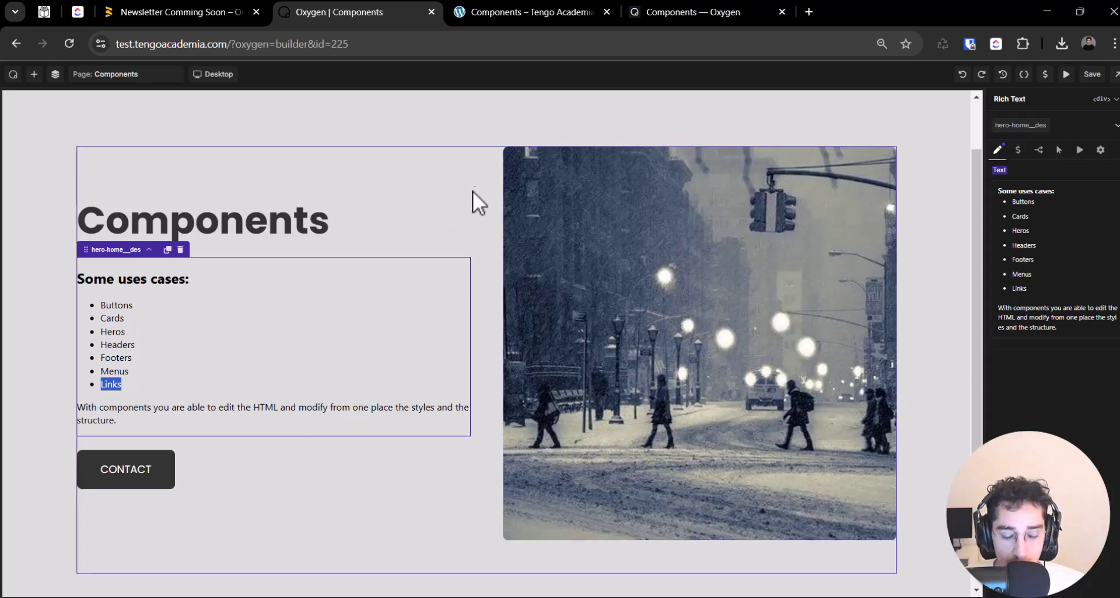
pyautogui.click(428, 164)
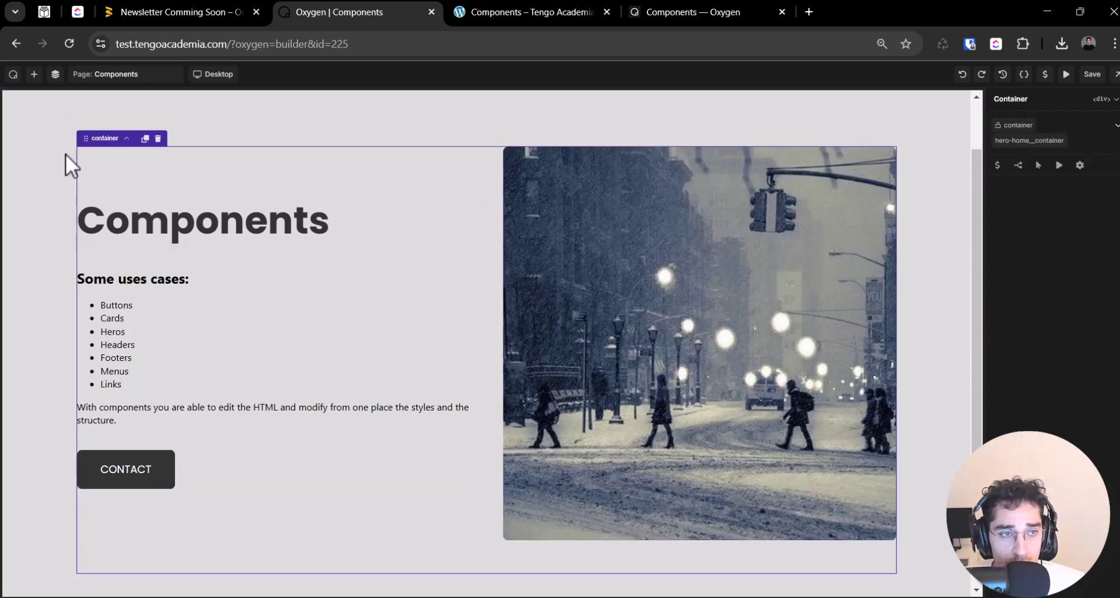
# Open the WordPress dashboard in a new tab and go to Oxygen > Components.
pyautogui.click(13, 74)
pyautogui.keyDown('ctrl'); pyautogui.click(64, 102); pyautogui.keyUp('ctrl')
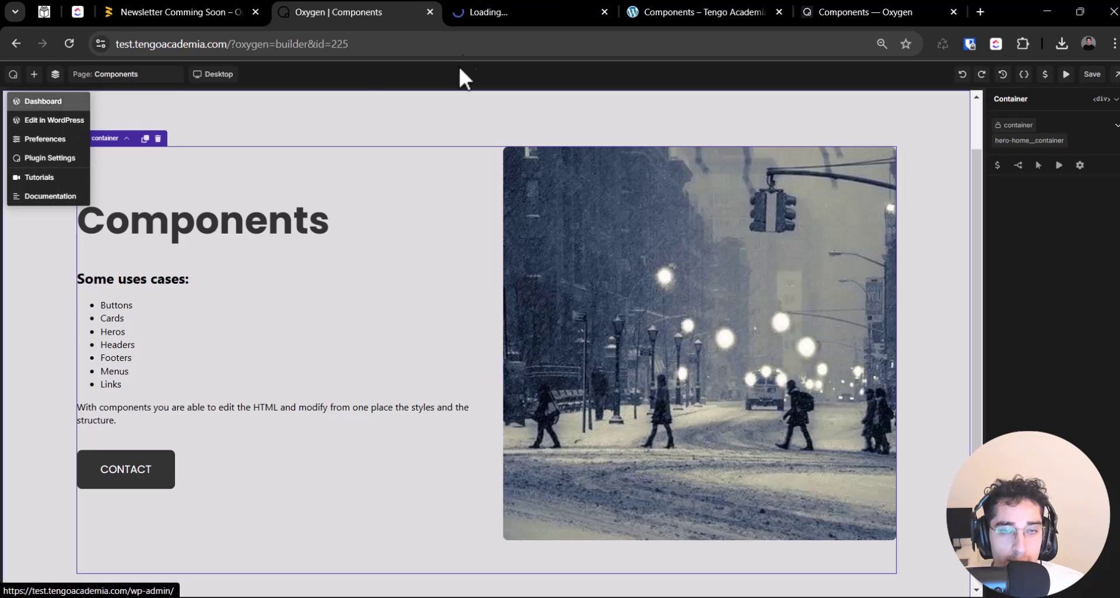
pyautogui.moveTo(490, 12); pyautogui.dragTo(362, 12)
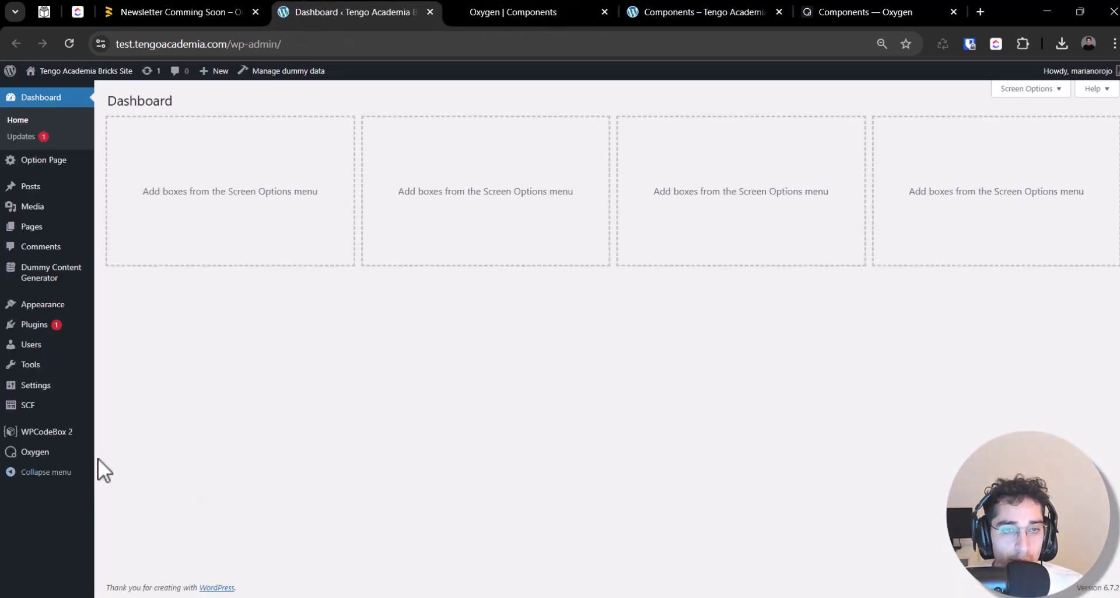
pyautogui.moveTo(65, 454)
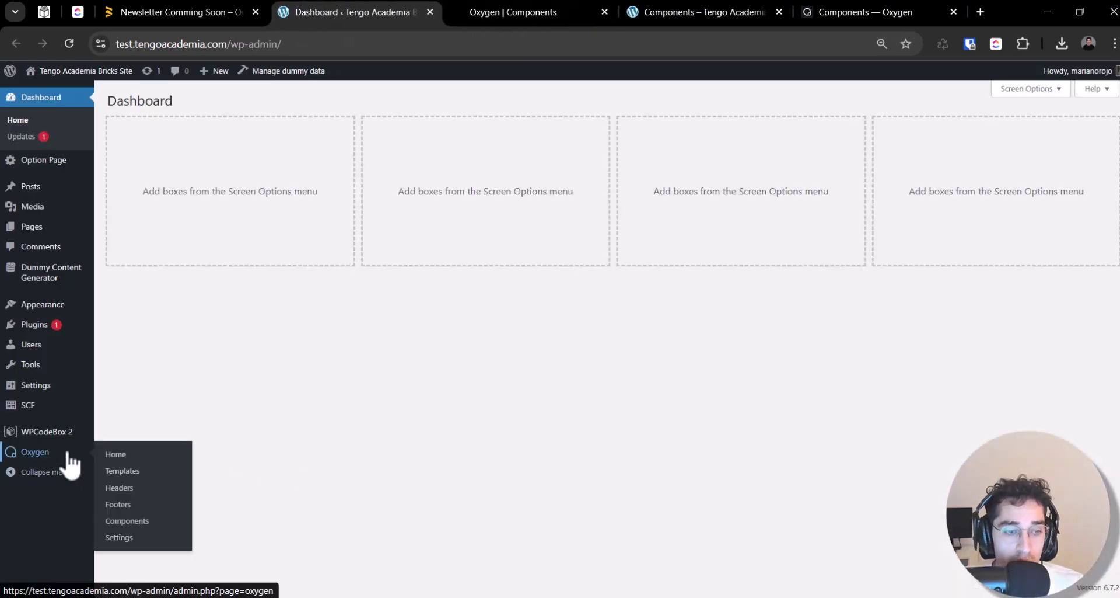
pyautogui.click(135, 523)
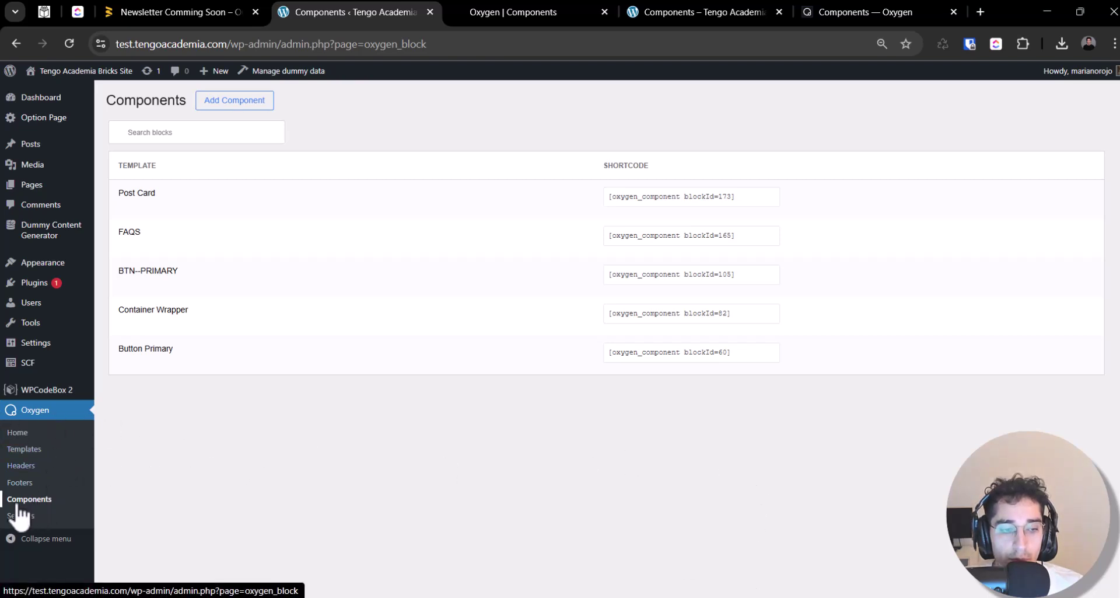
# Abandon a new 'Card P' component and move the old Post Card to Trash.
pyautogui.click(252, 100)
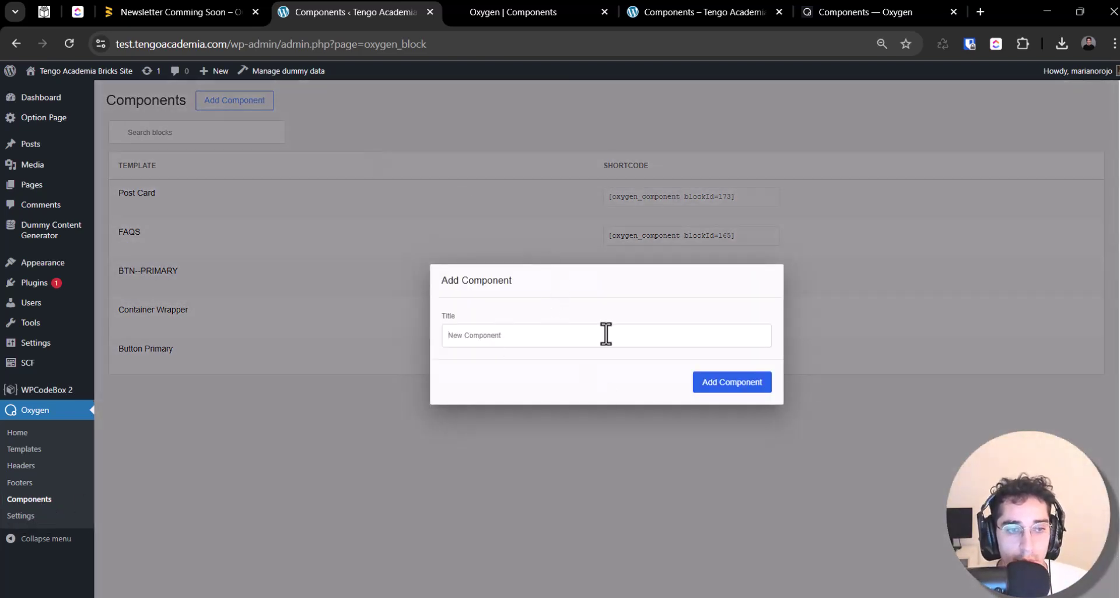
pyautogui.write('Card ')
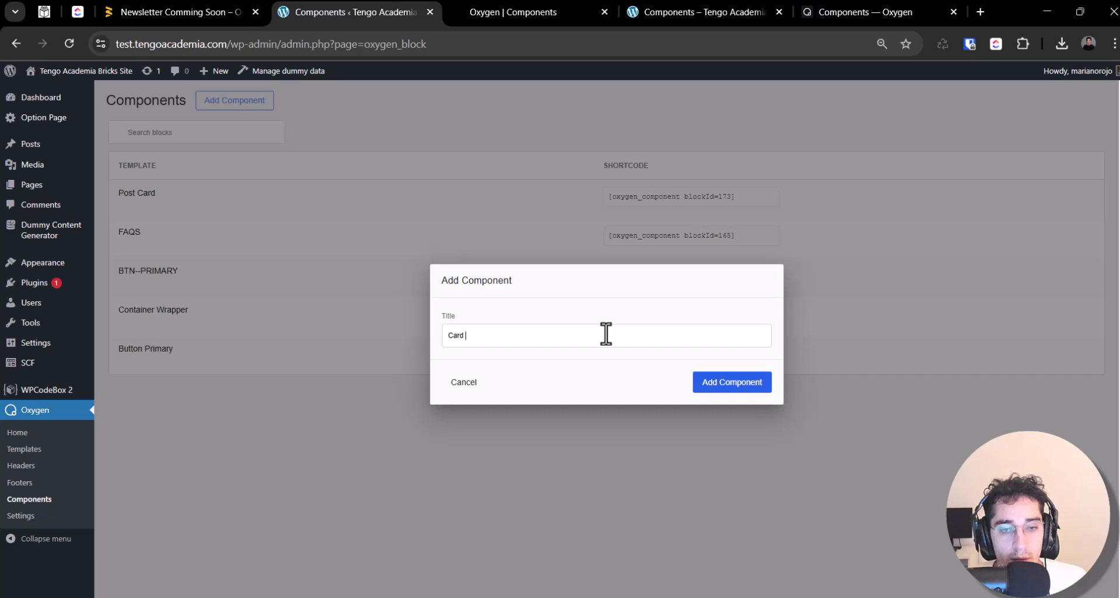
pyautogui.write('P')
pyautogui.hotkey('ctrl', 'a')
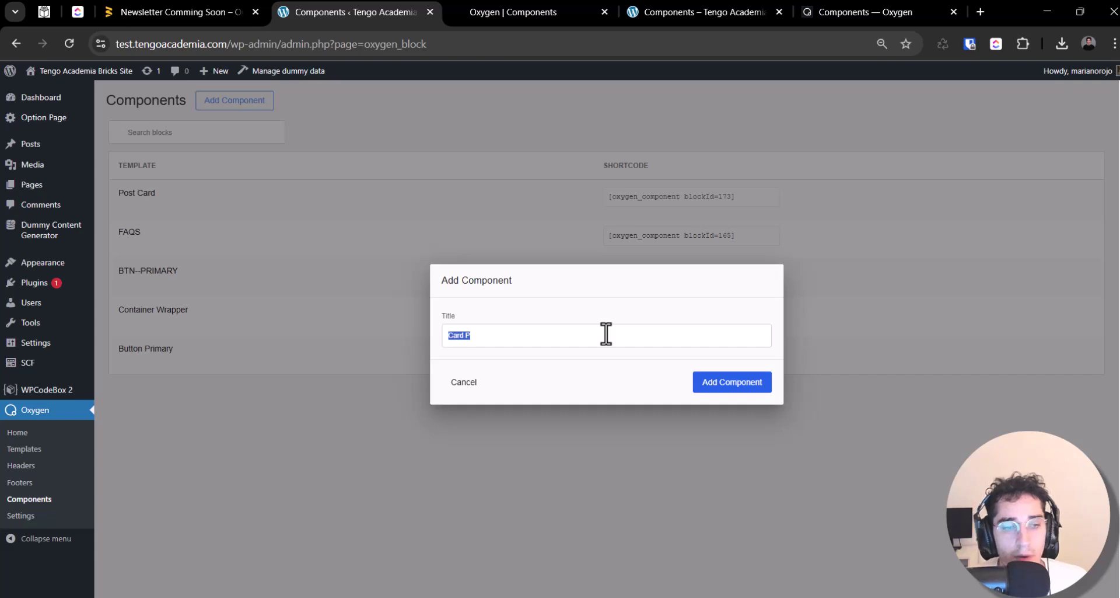
pyautogui.click(444, 382)
pyautogui.click(275, 208)
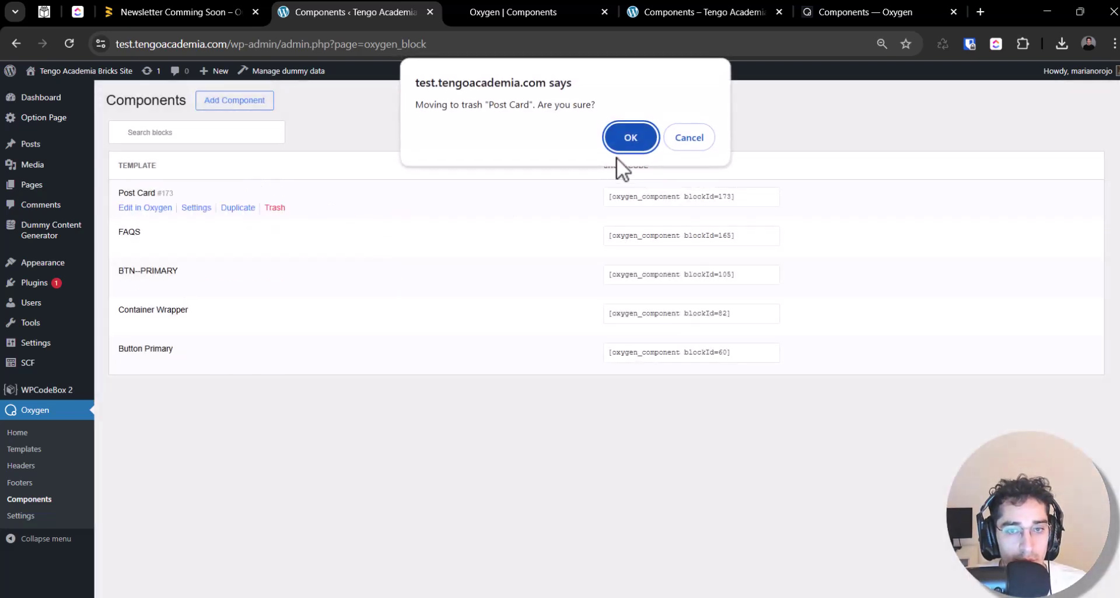
pyautogui.click(627, 140)
# Create a new component titled 'Post Card'.
pyautogui.click(245, 102)
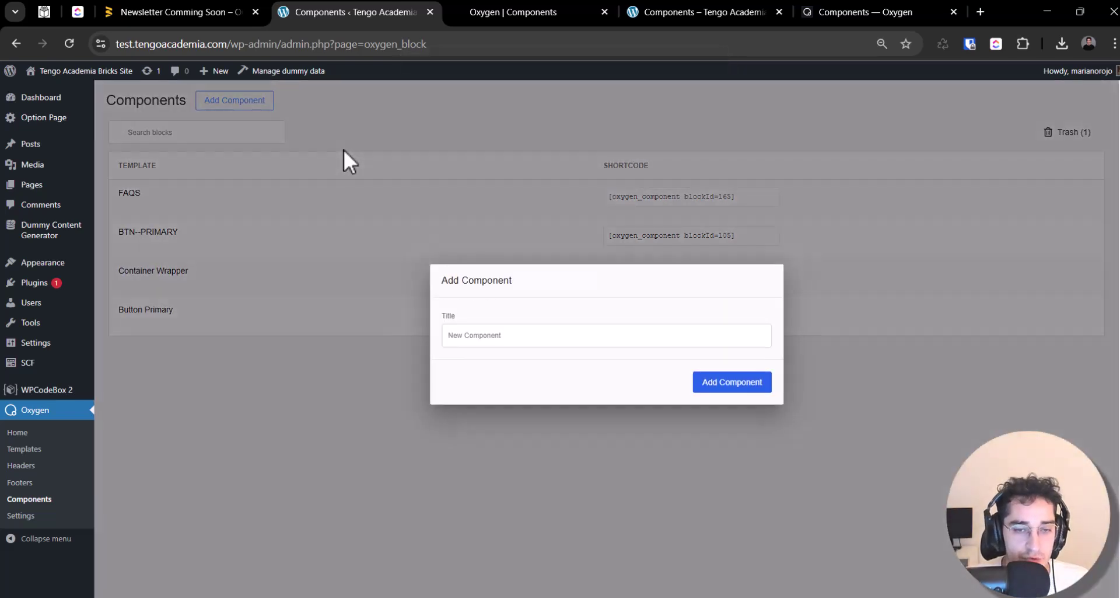
pyautogui.click(683, 335)
pyautogui.write('P')
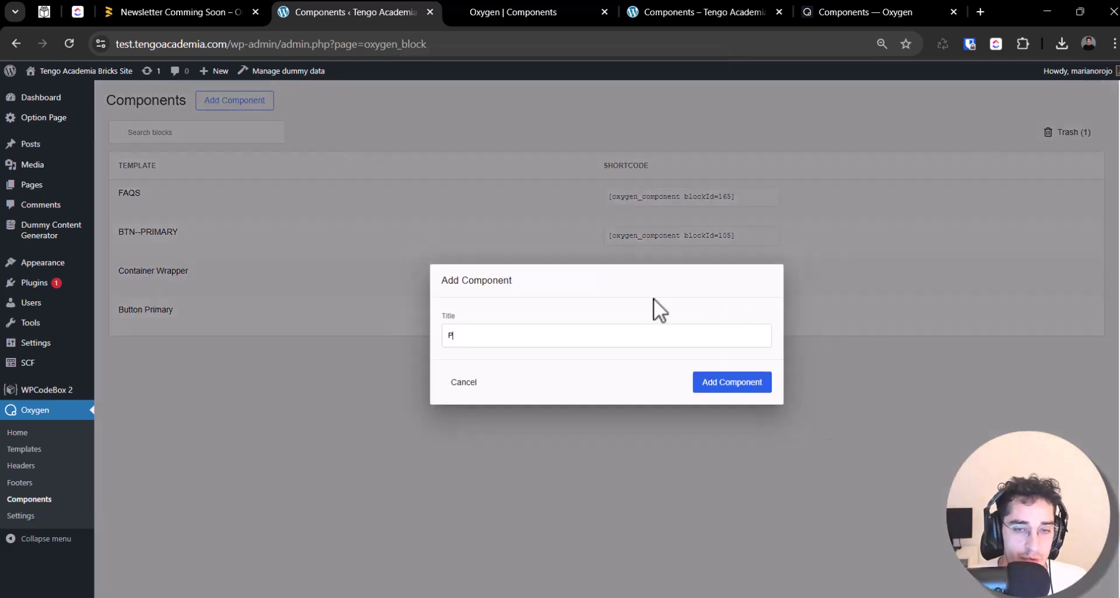
pyautogui.write('ost Card')
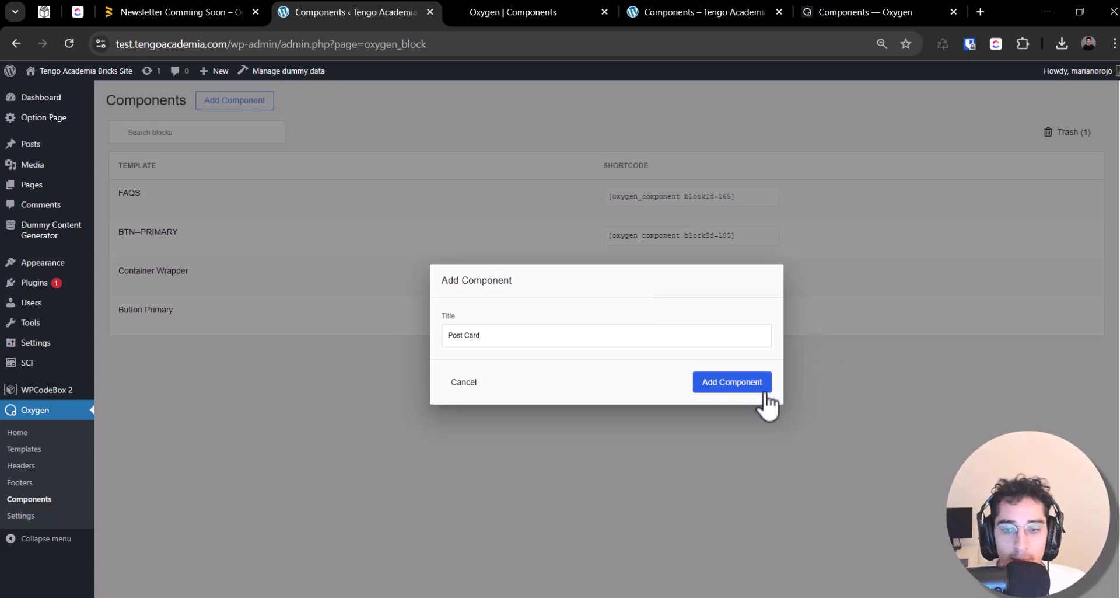
pyautogui.click(744, 392)
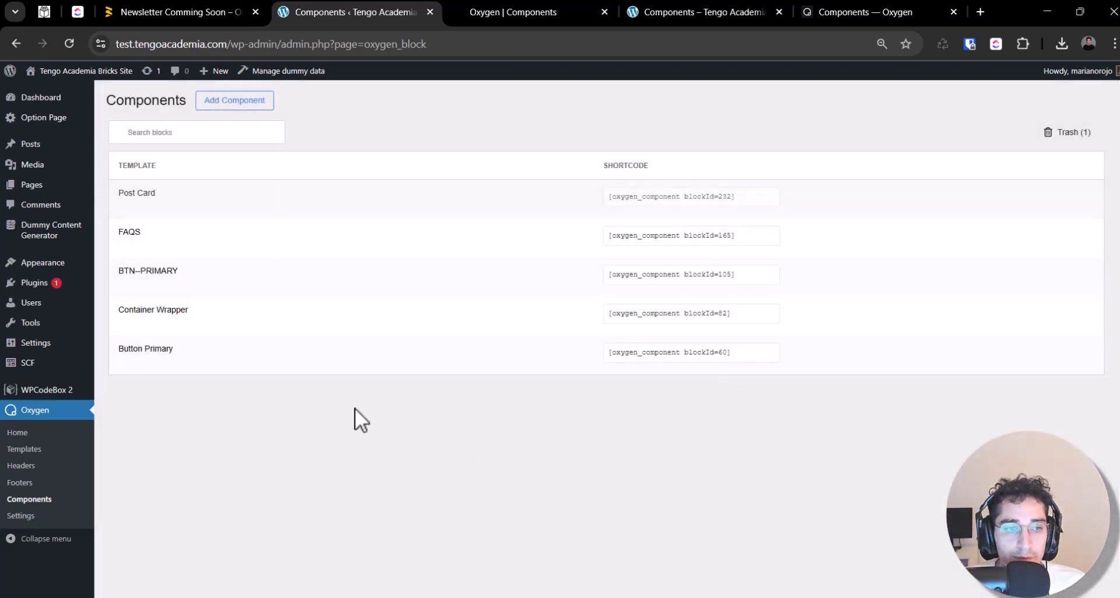
pyautogui.moveTo(165, 195)
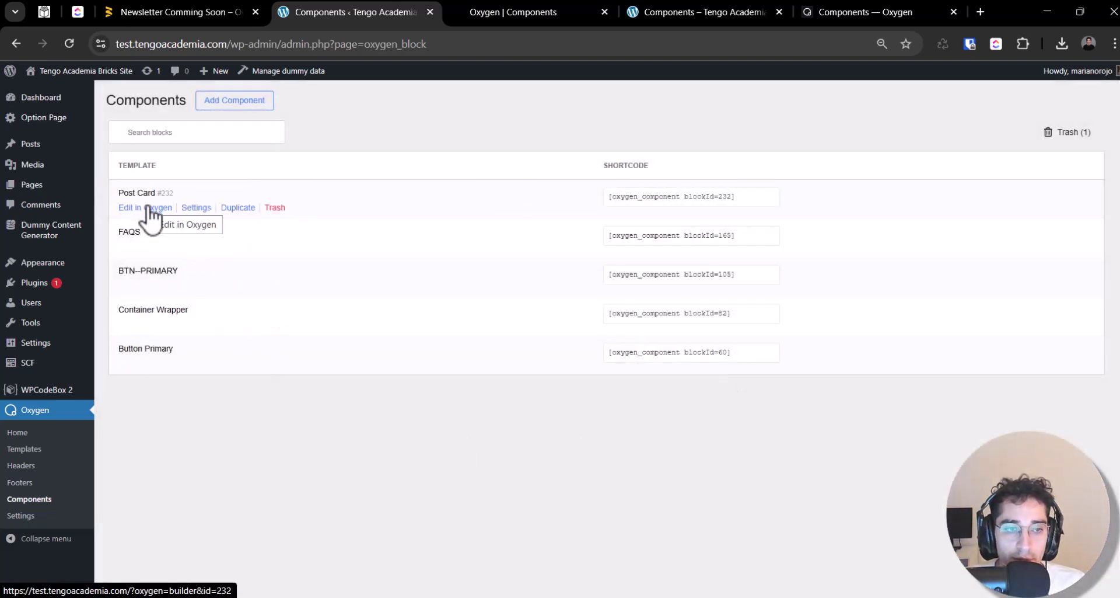
# Open the new Post Card component, check its empty Structure and Add panels, then return to Components.
pyautogui.click(149, 208)
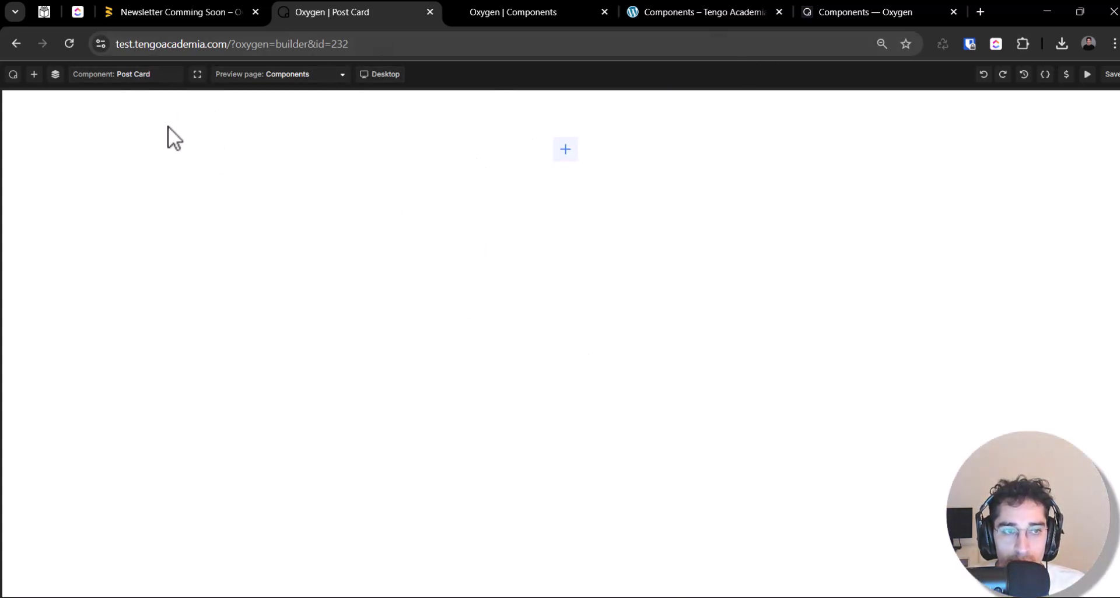
pyautogui.click(57, 75)
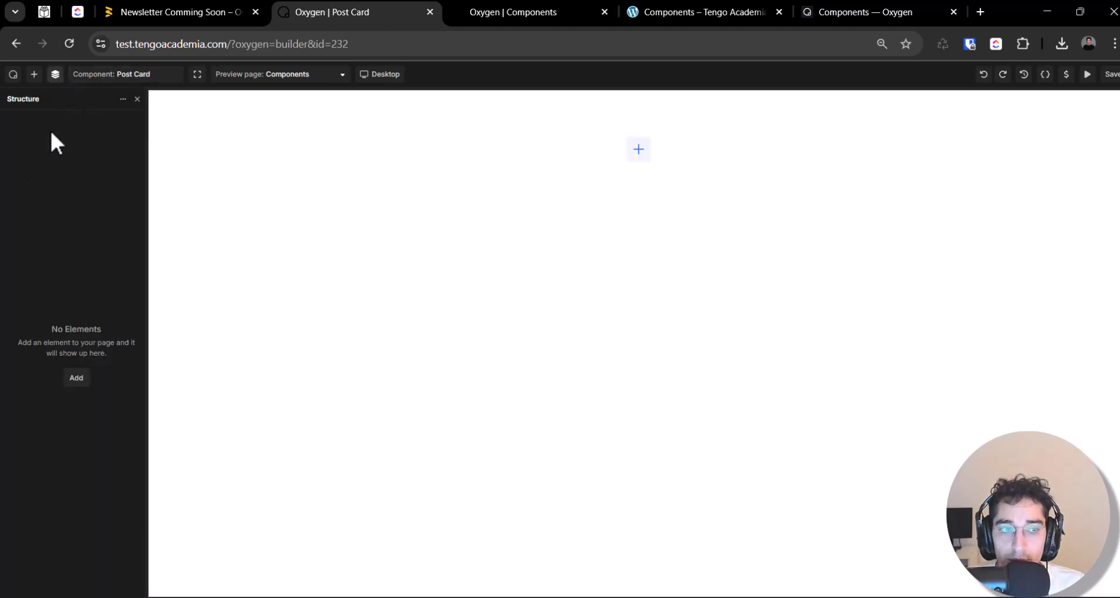
pyautogui.click(638, 149)
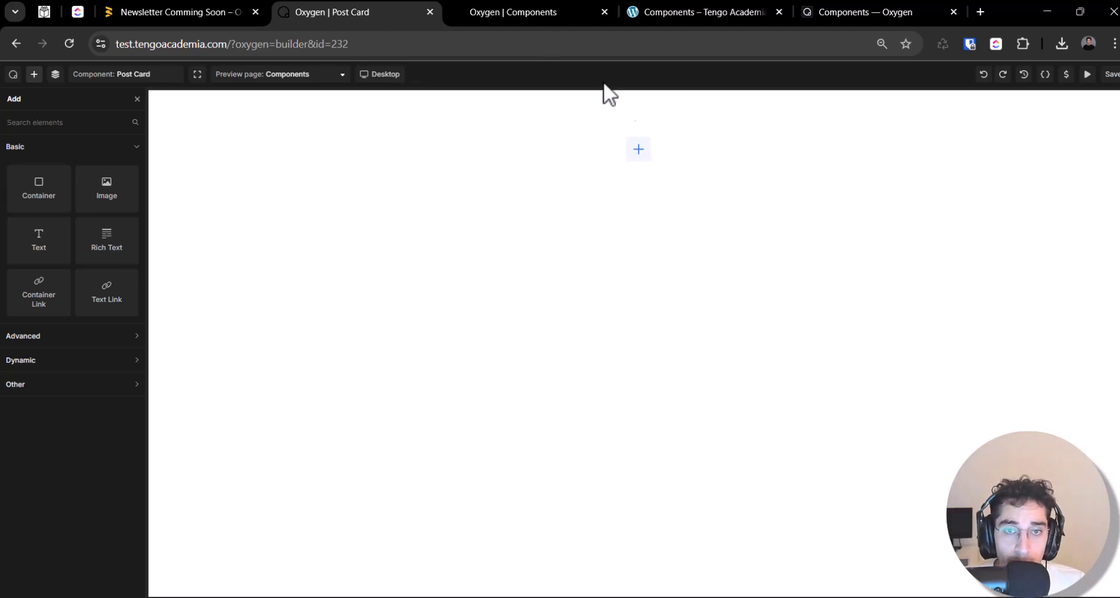
pyautogui.click(540, 14)
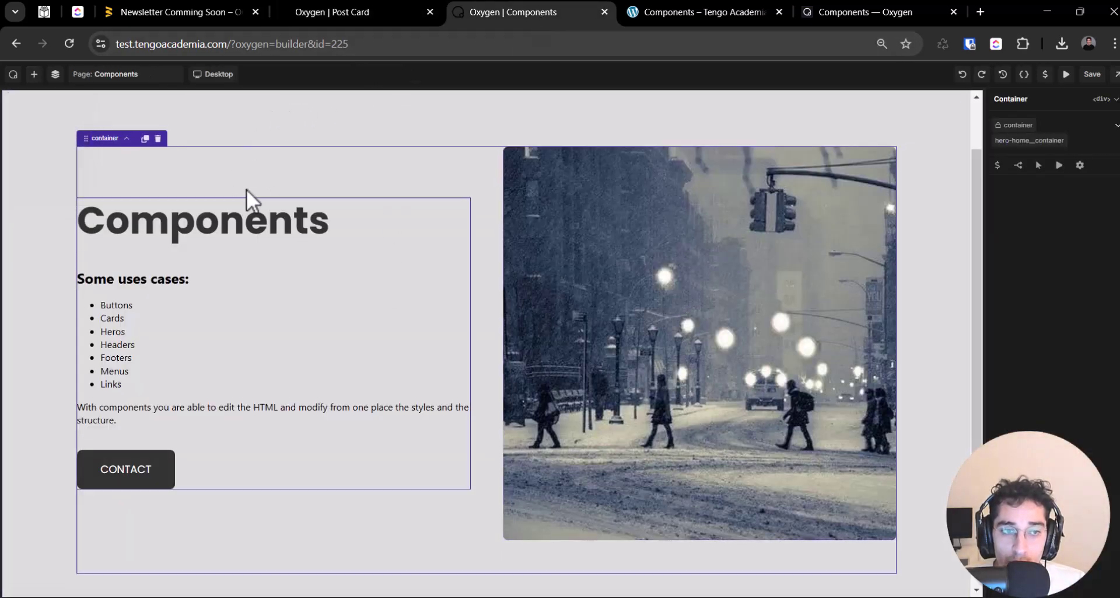
# Save the outer hero section as a component named 'Hero Default' and select it on the page.
pyautogui.rightClick(493, 156)
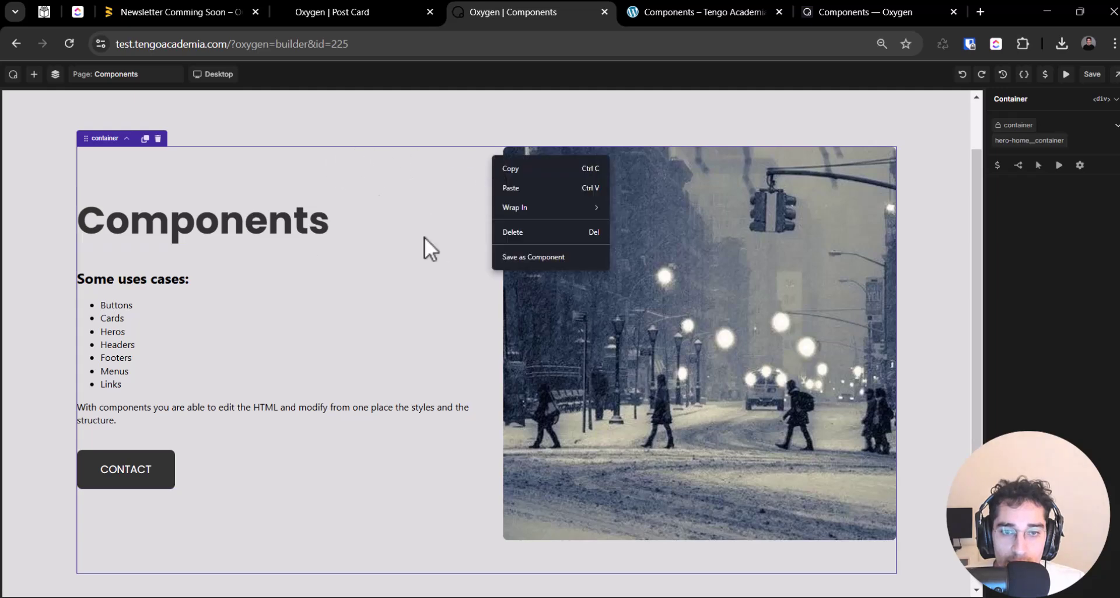
pyautogui.click(55, 74)
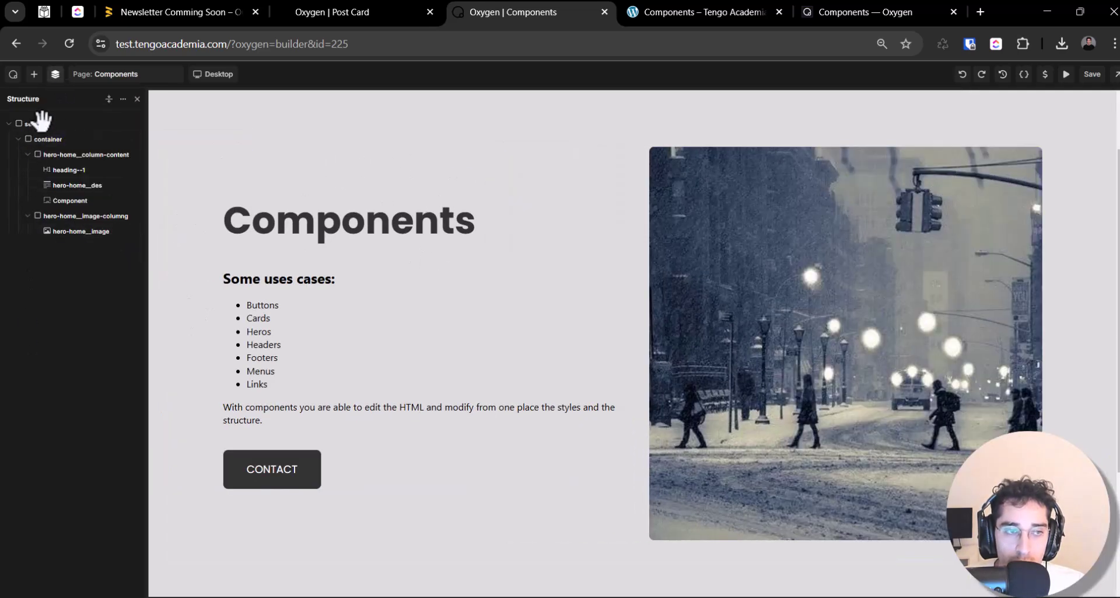
pyautogui.click(42, 123)
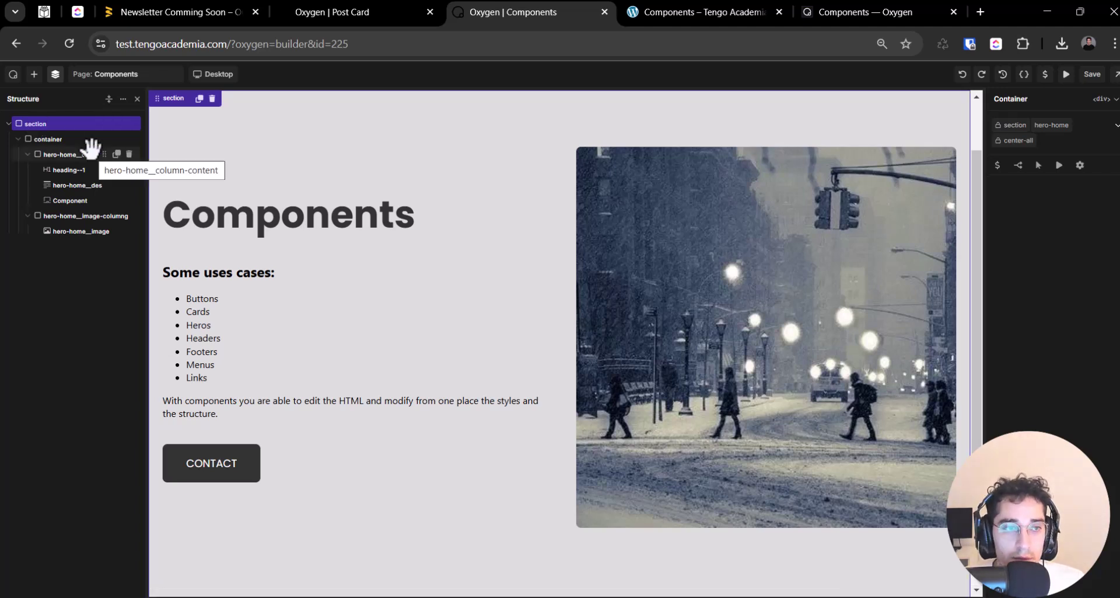
pyautogui.rightClick(68, 123)
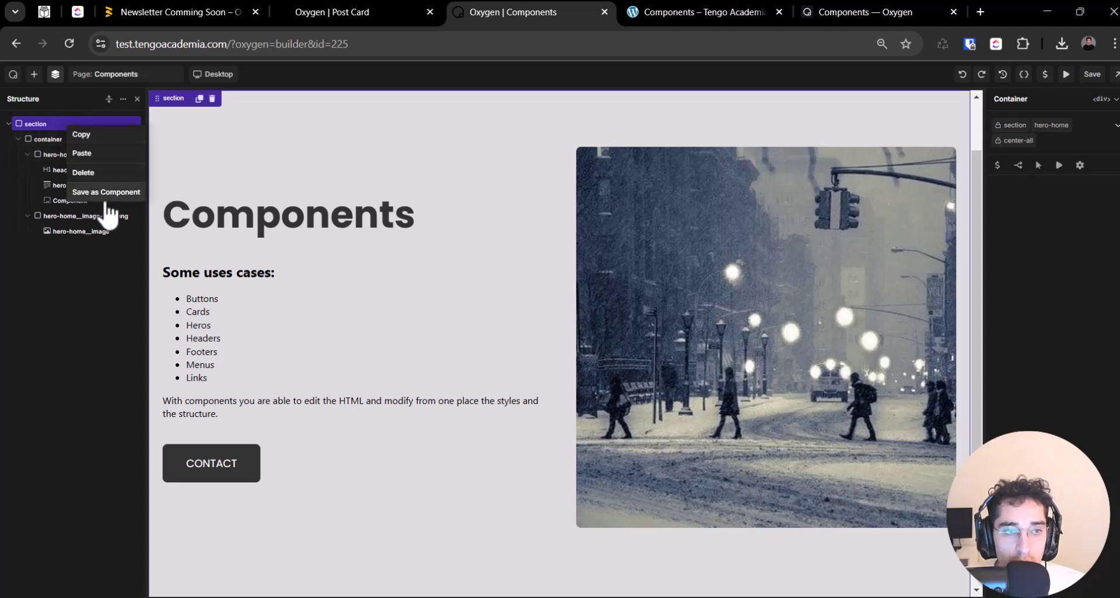
pyautogui.rightClick(390, 119)
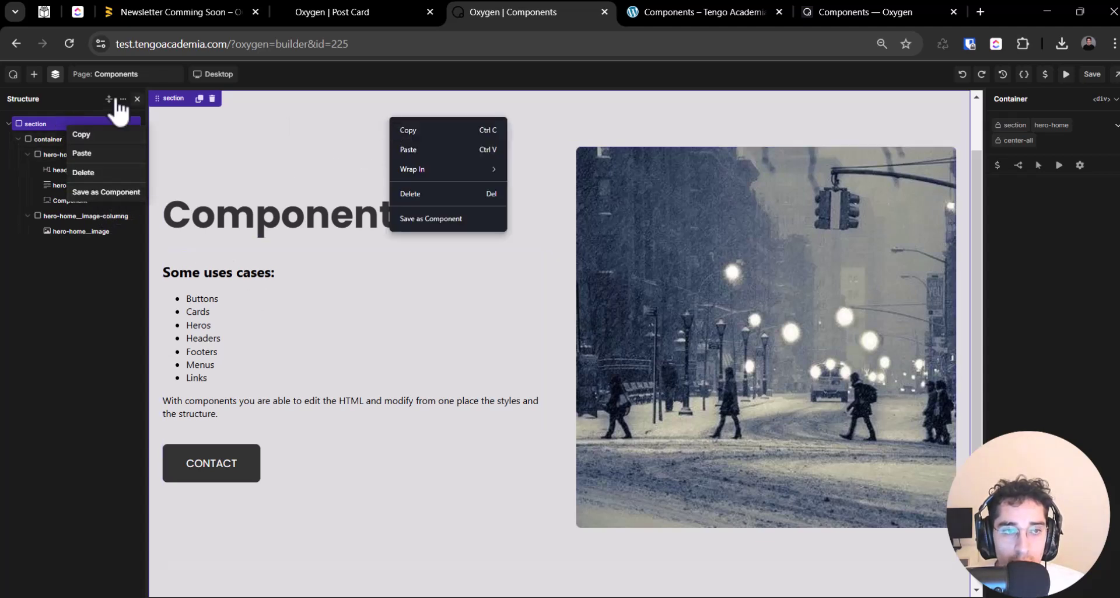
pyautogui.click(107, 193)
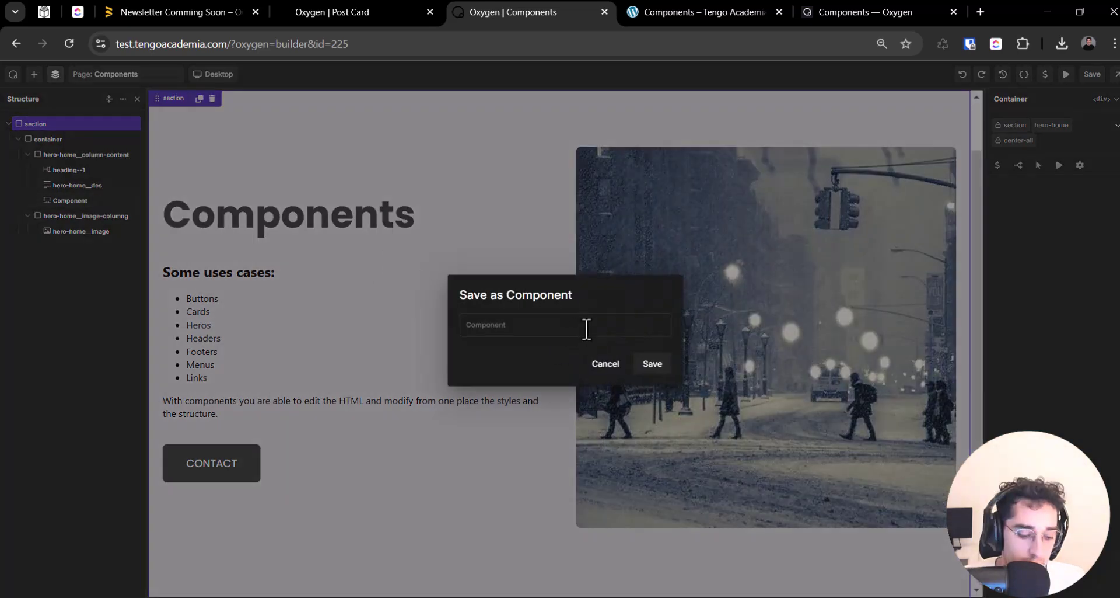
pyautogui.write('Hero Default')
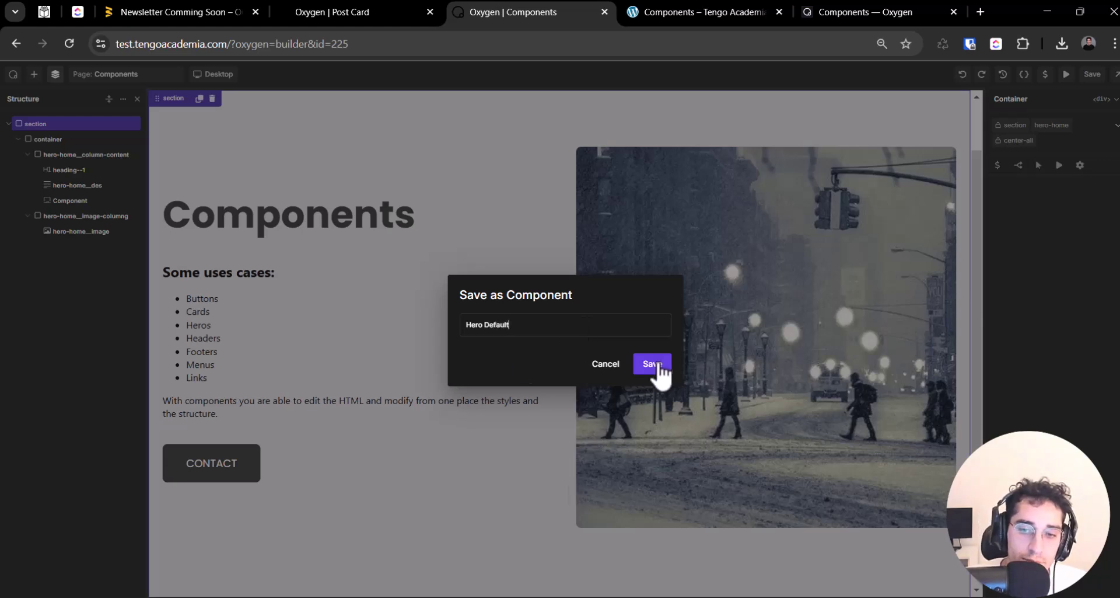
pyautogui.click(652, 364)
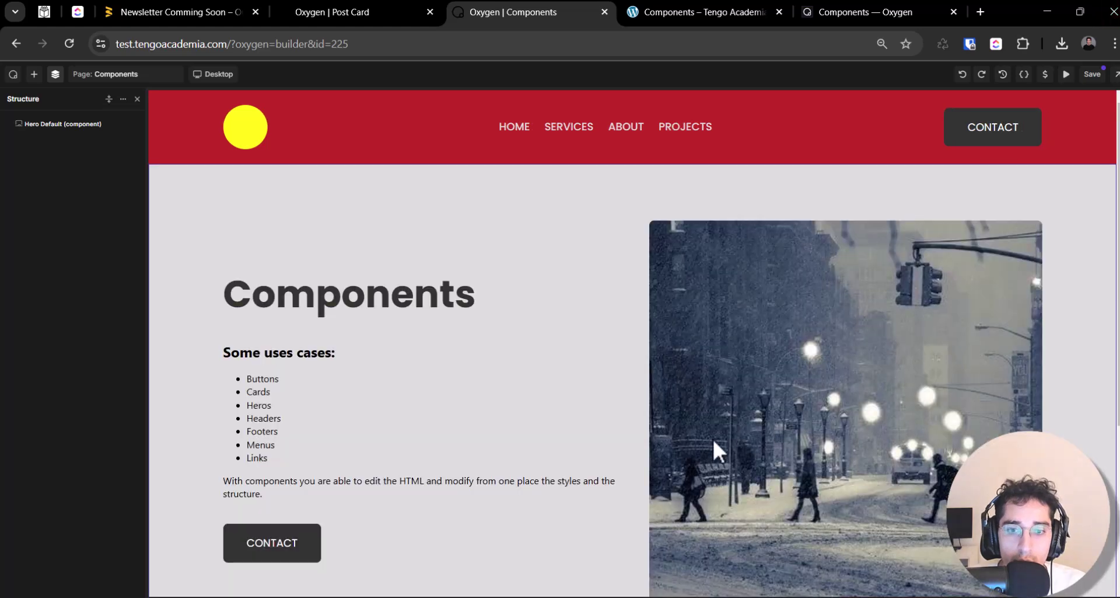
pyautogui.click(492, 205)
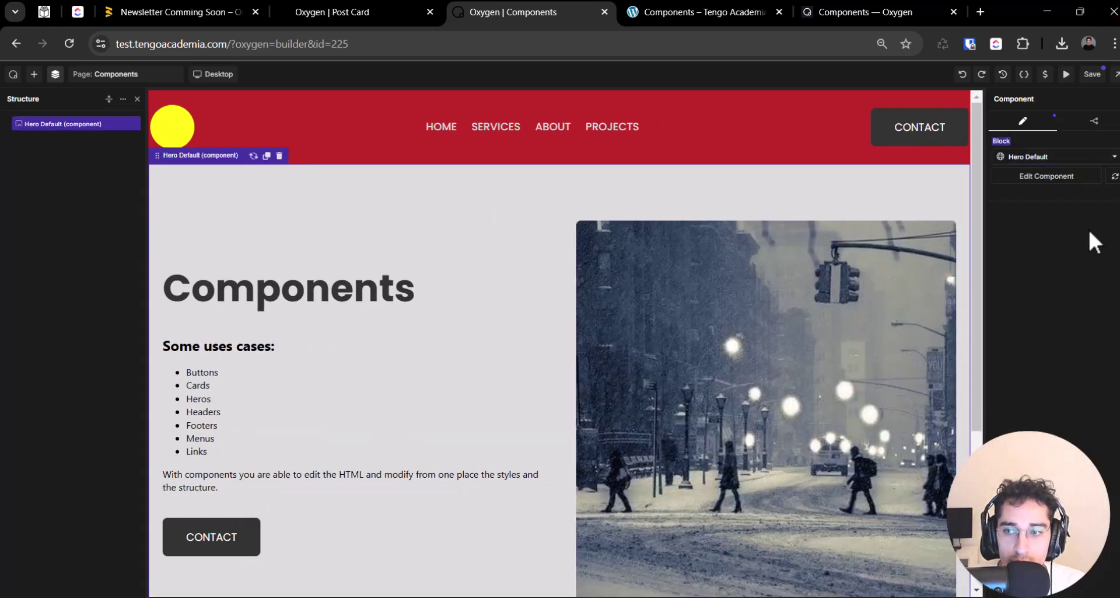
# Save the Components page and confirm the Hero Default heading and subheading can't be edited directly.
pyautogui.click(1092, 76)
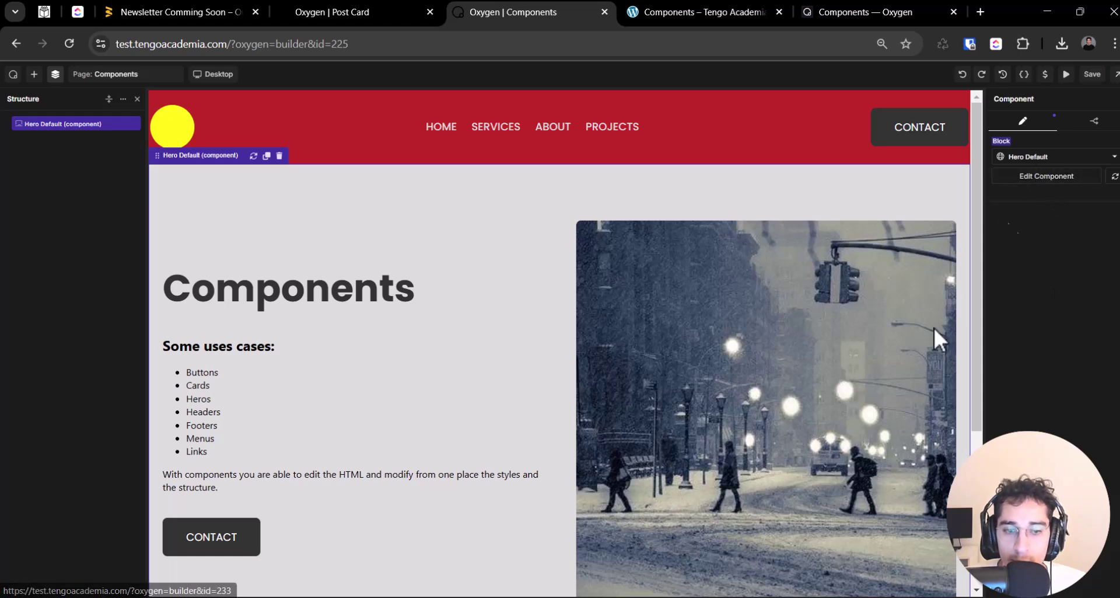
pyautogui.scroll(-3, 294, 308)
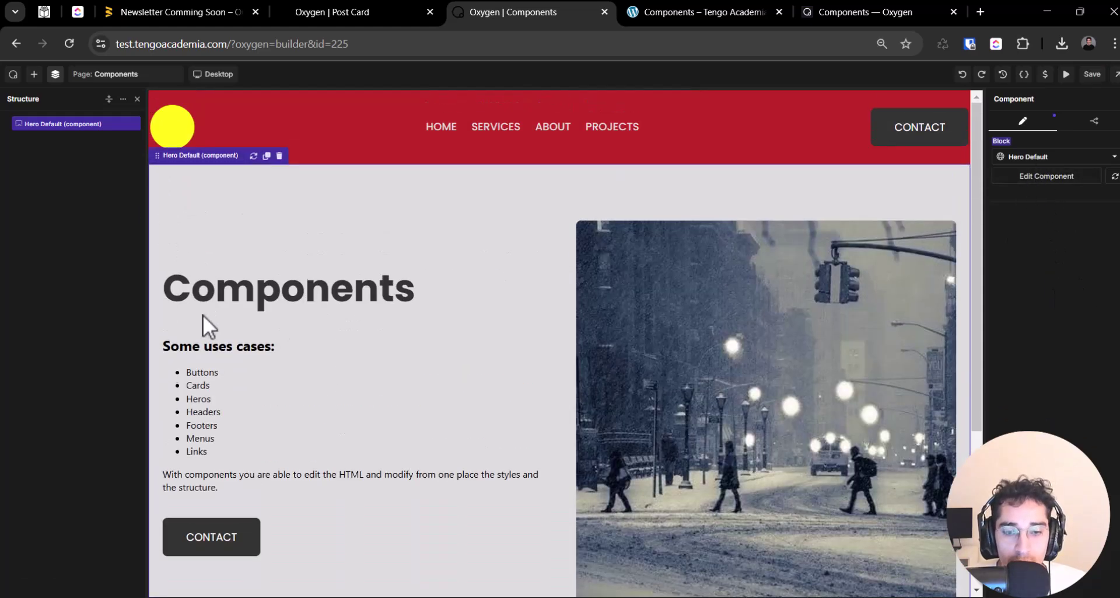
pyautogui.scroll(-4, 233, 326)
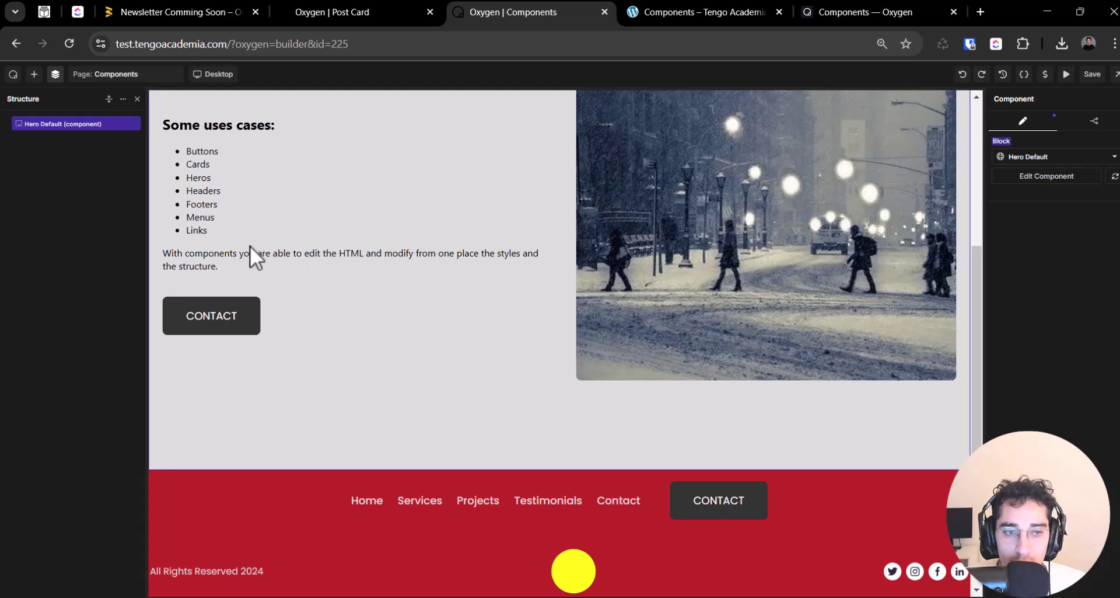
pyautogui.scroll(3, 242, 232)
pyautogui.doubleClick(224, 274)
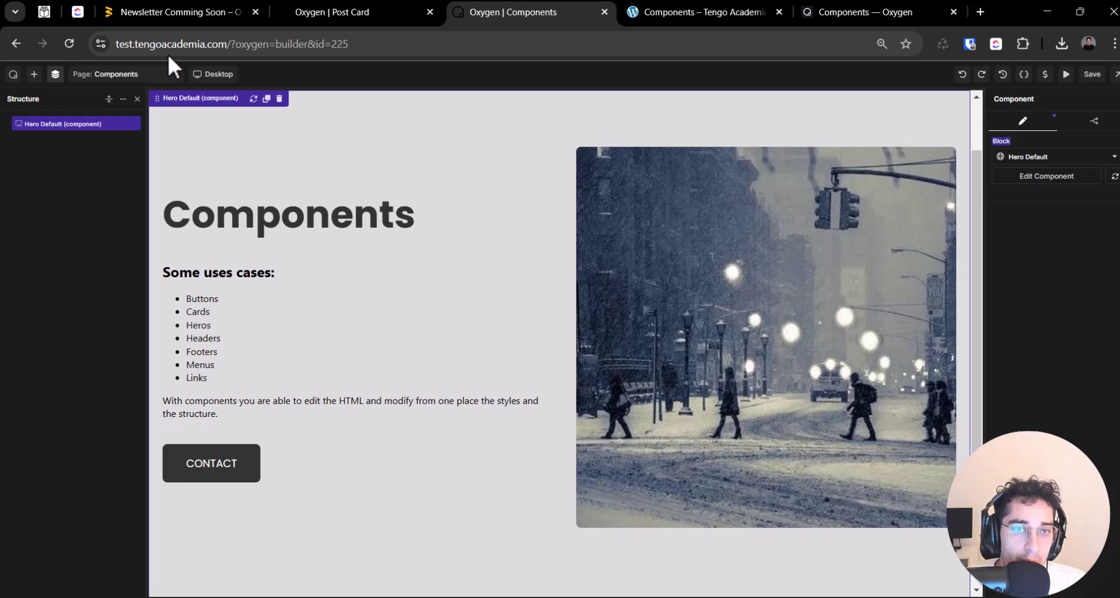
pyautogui.doubleClick(277, 240)
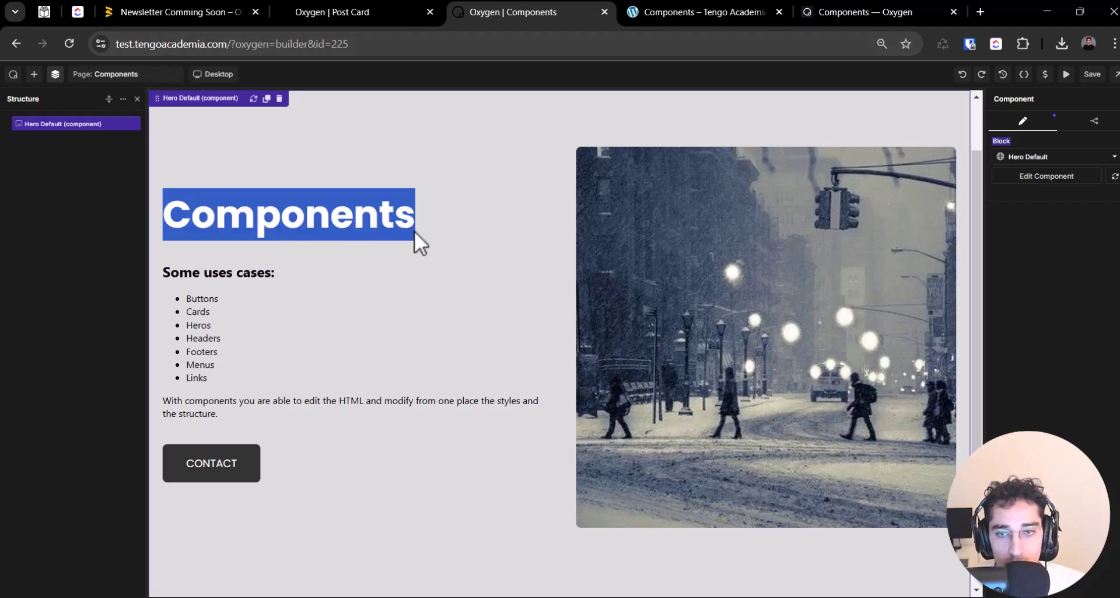
pyautogui.scroll(1, 446, 252)
pyautogui.click(572, 141)
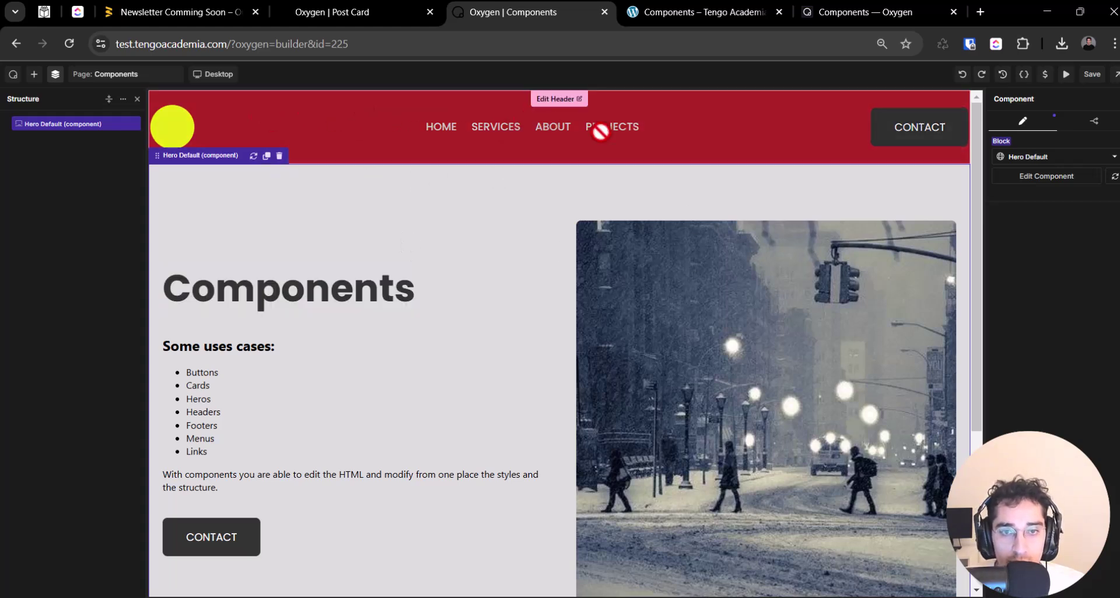
pyautogui.scroll(-3, 580, 468)
pyautogui.scroll(3, 431, 470)
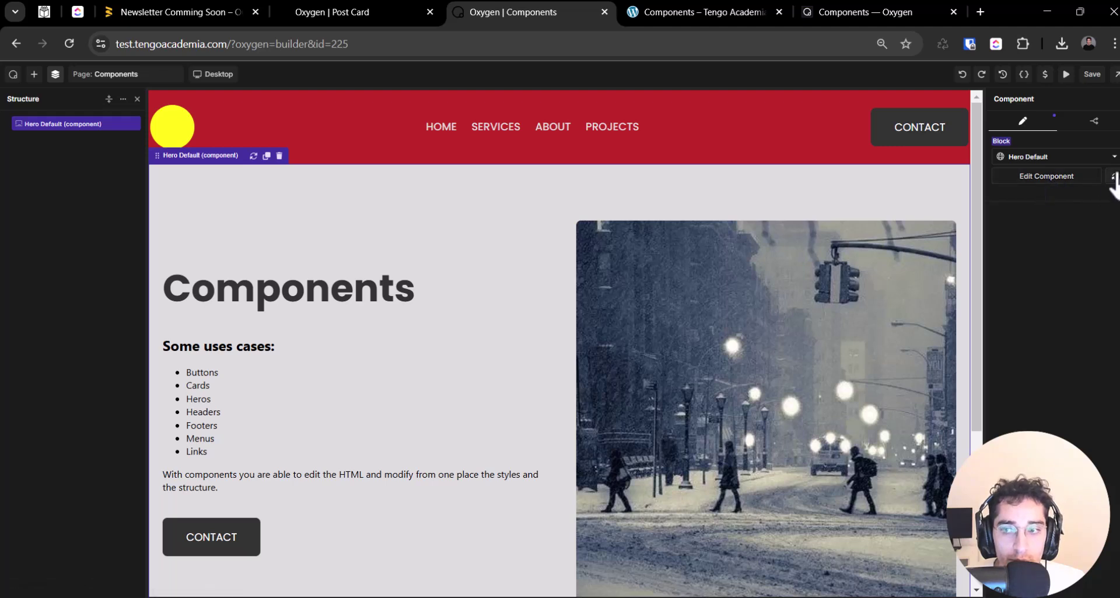
# Open Hero Default for editing, inspect the heading's text setting, and select the hero-home_des block.
pyautogui.click(1055, 176)
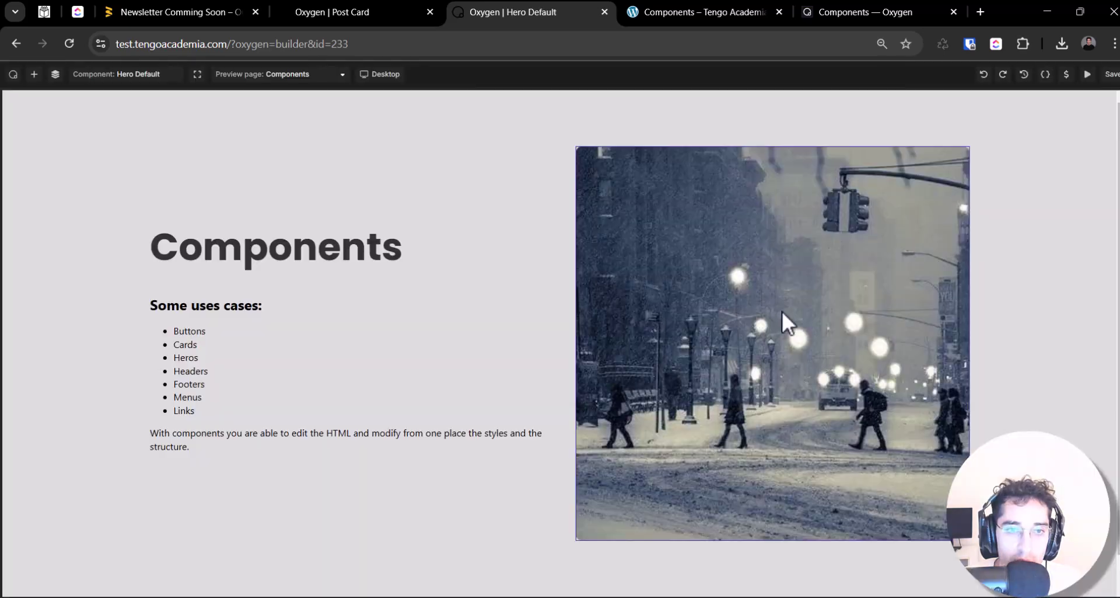
pyautogui.click(353, 329)
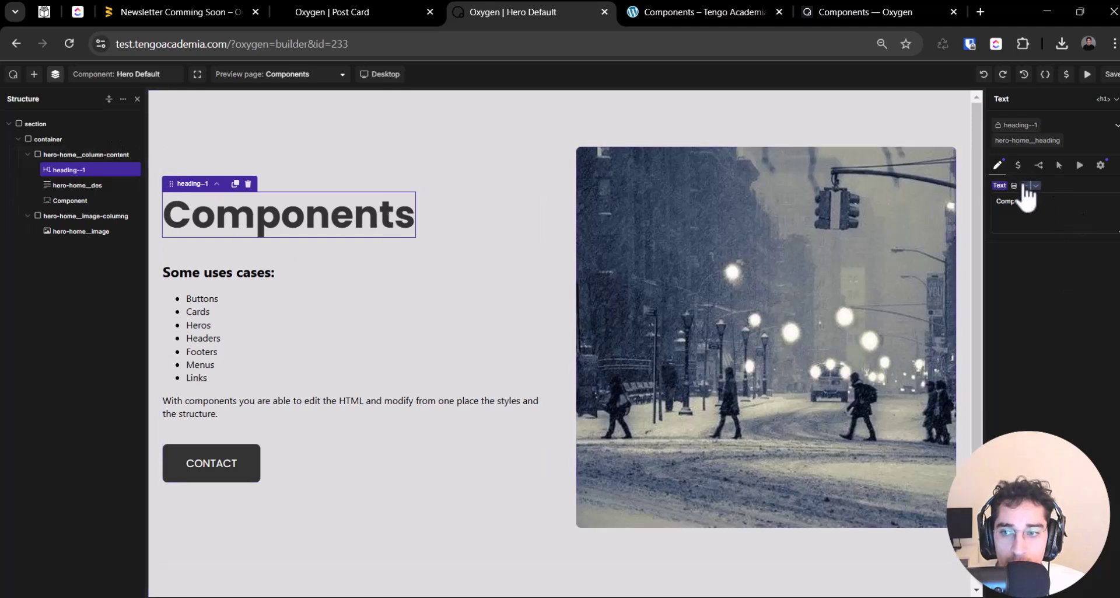
pyautogui.click(1041, 199)
pyautogui.click(315, 277)
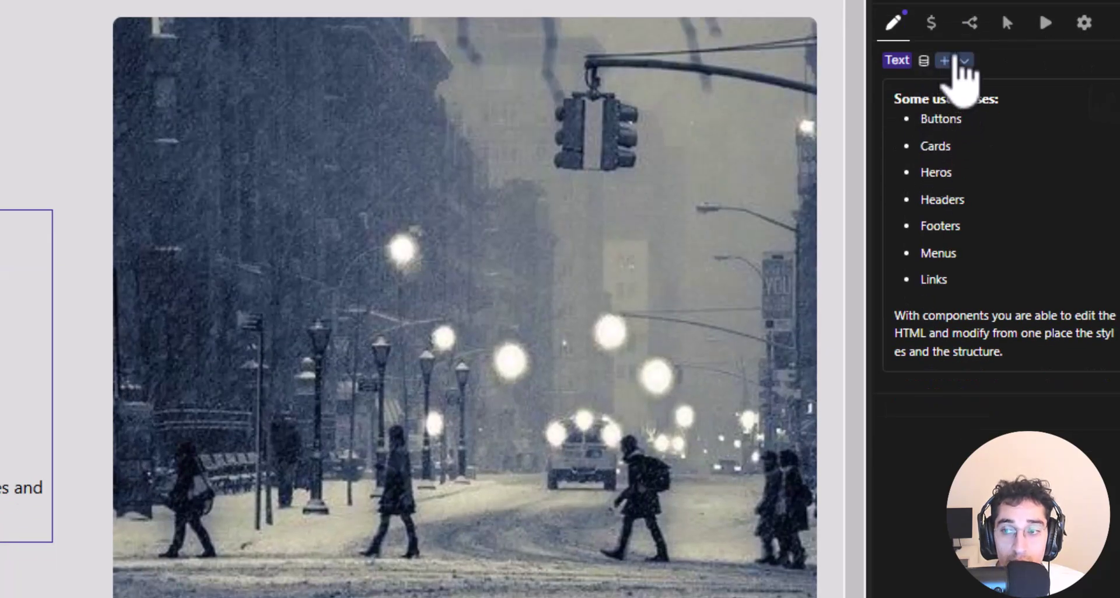
# Add a property labelled 'Content Label' to the description text and select its generated key.
pyautogui.click(946, 60)
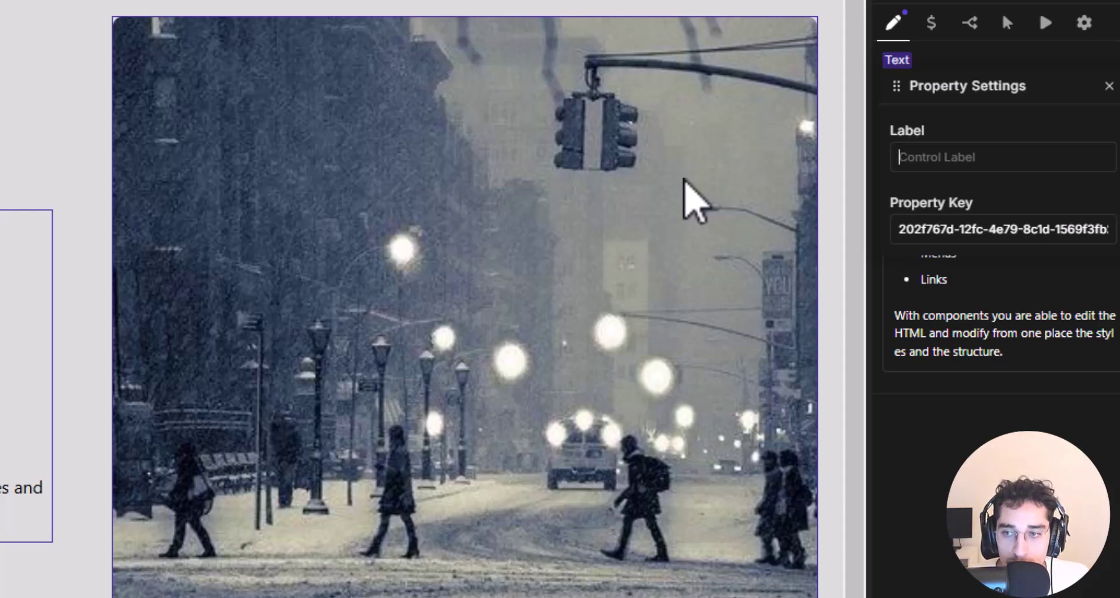
pyautogui.write('Content Label')
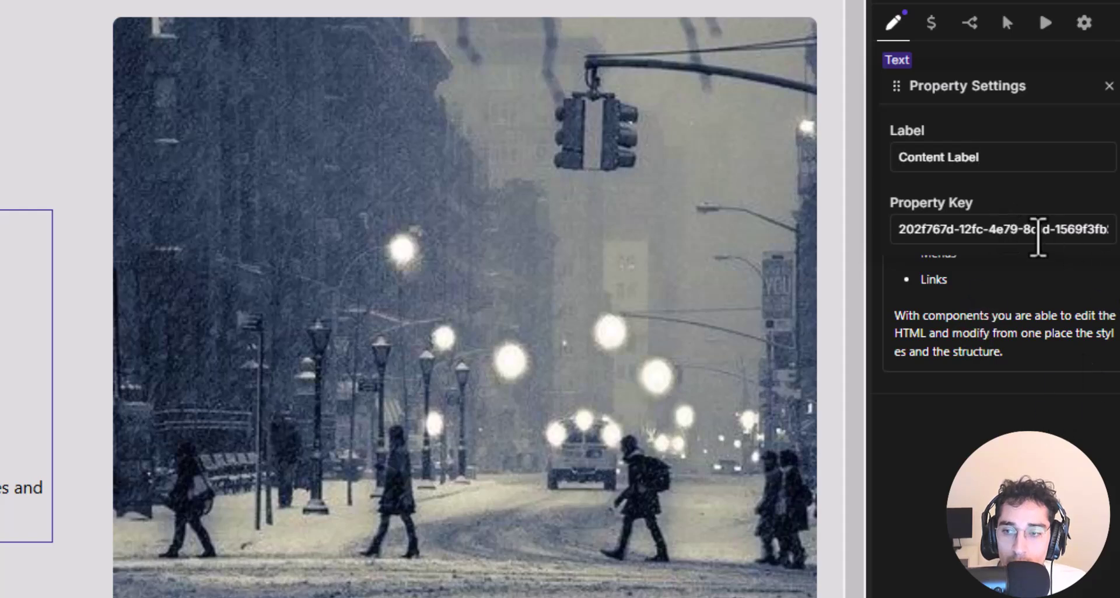
pyautogui.moveTo(905, 230); pyautogui.dragTo(928, 221)
pyautogui.hotkey('ctrl', 'a')
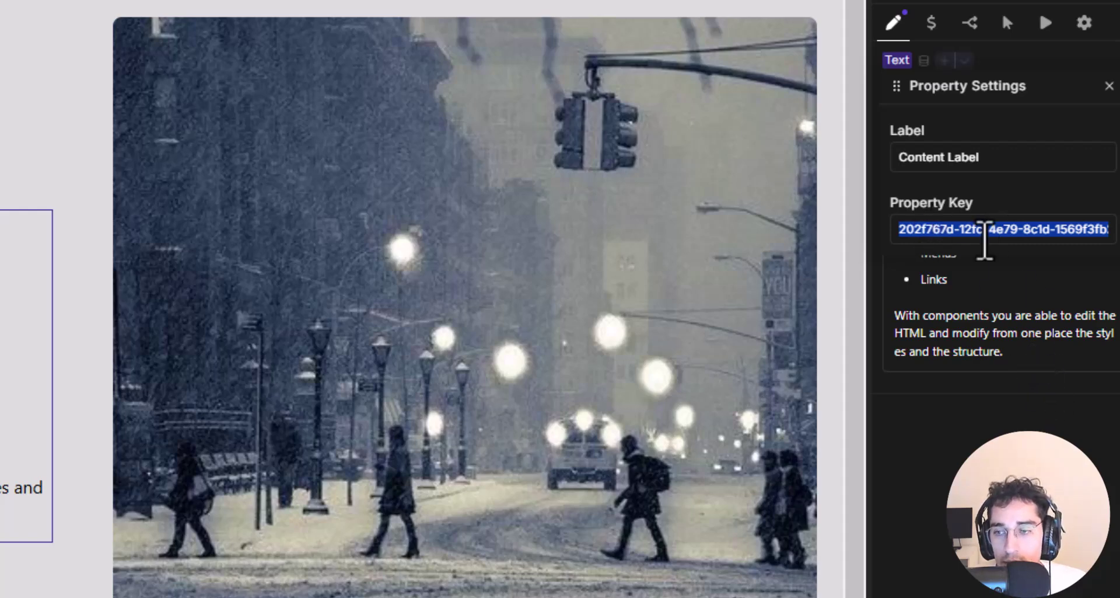
pyautogui.click(997, 230)
pyautogui.hotkey('ctrl', 'a')
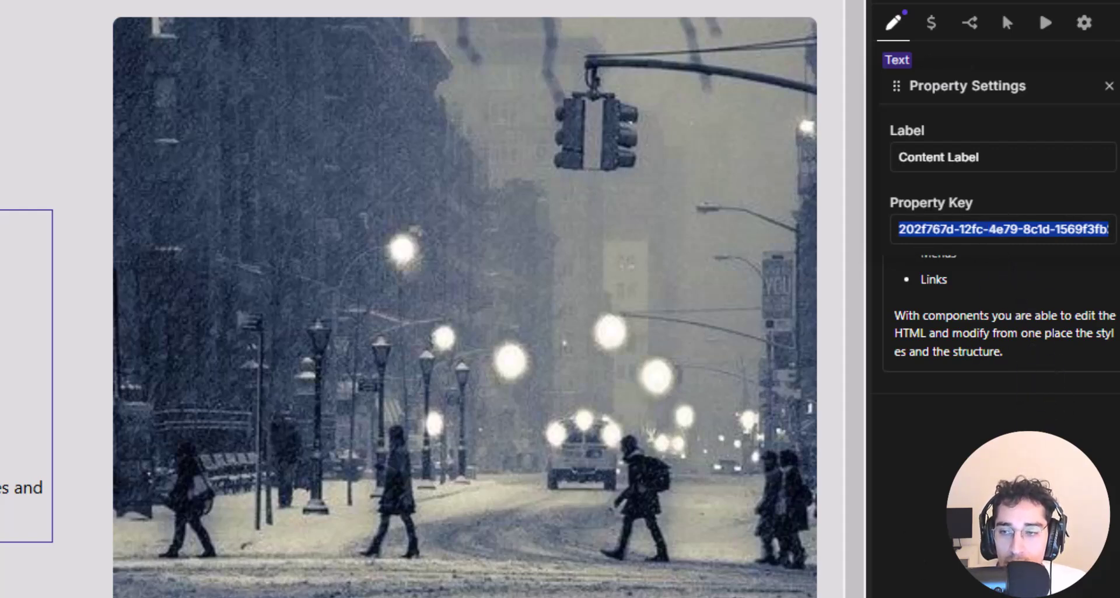
pyautogui.press('Escape')
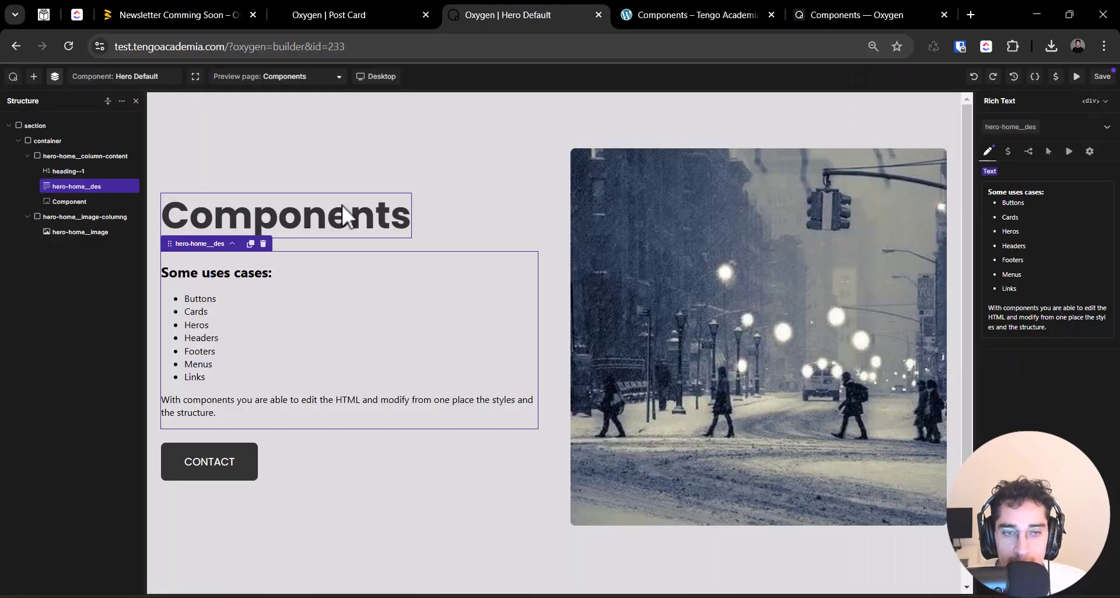
# Make the Components heading text a property labelled 'Heading Label' and save the component.
pyautogui.click(342, 218)
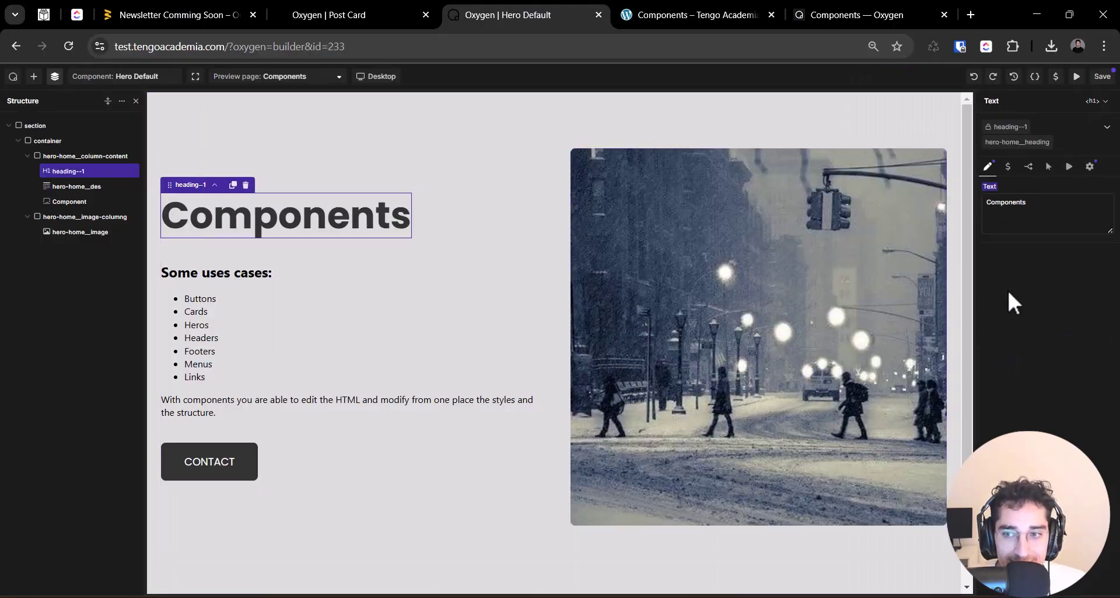
pyautogui.moveTo(999, 209)
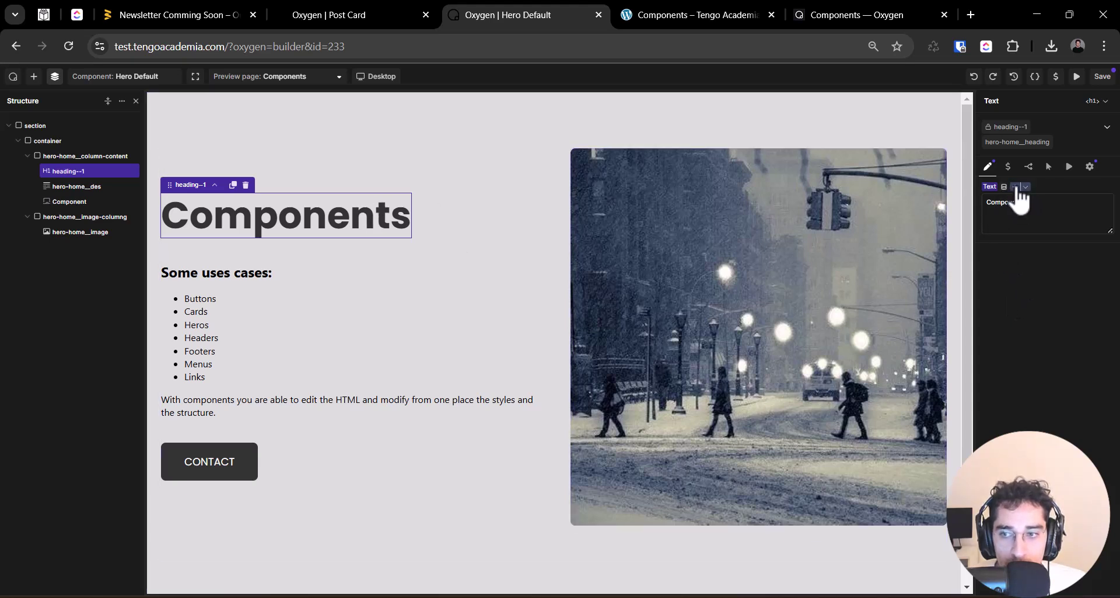
pyautogui.click(1017, 187)
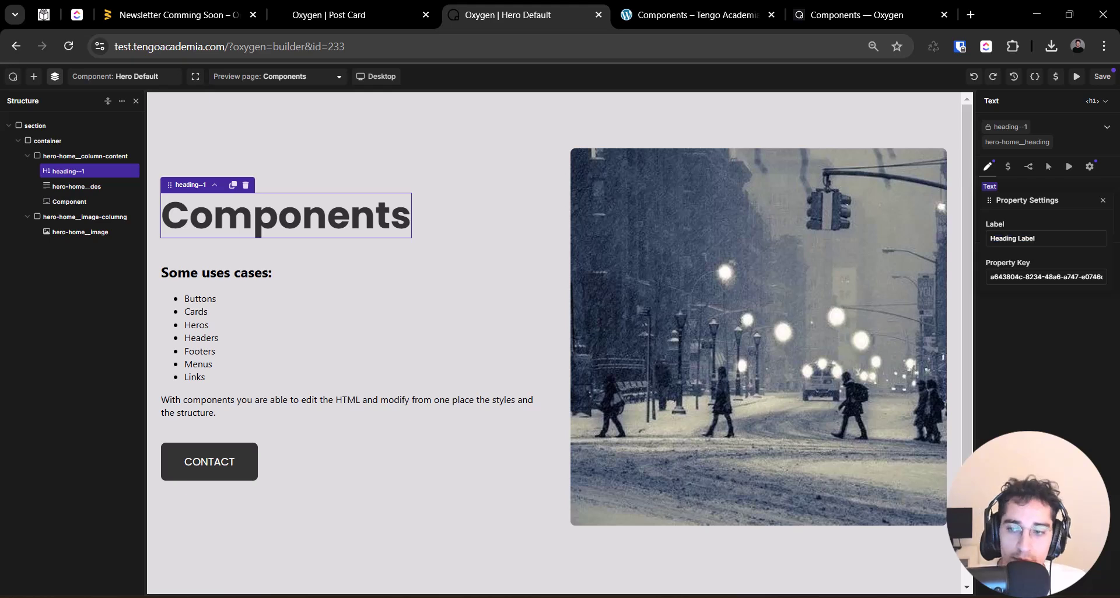
pyautogui.click(1093, 76)
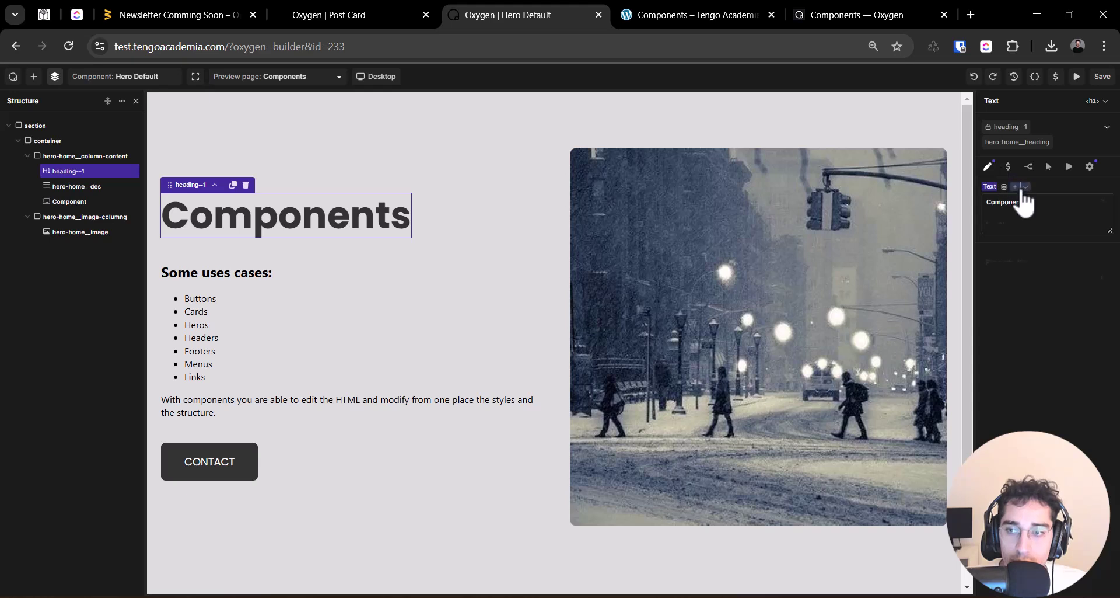
pyautogui.click(194, 449)
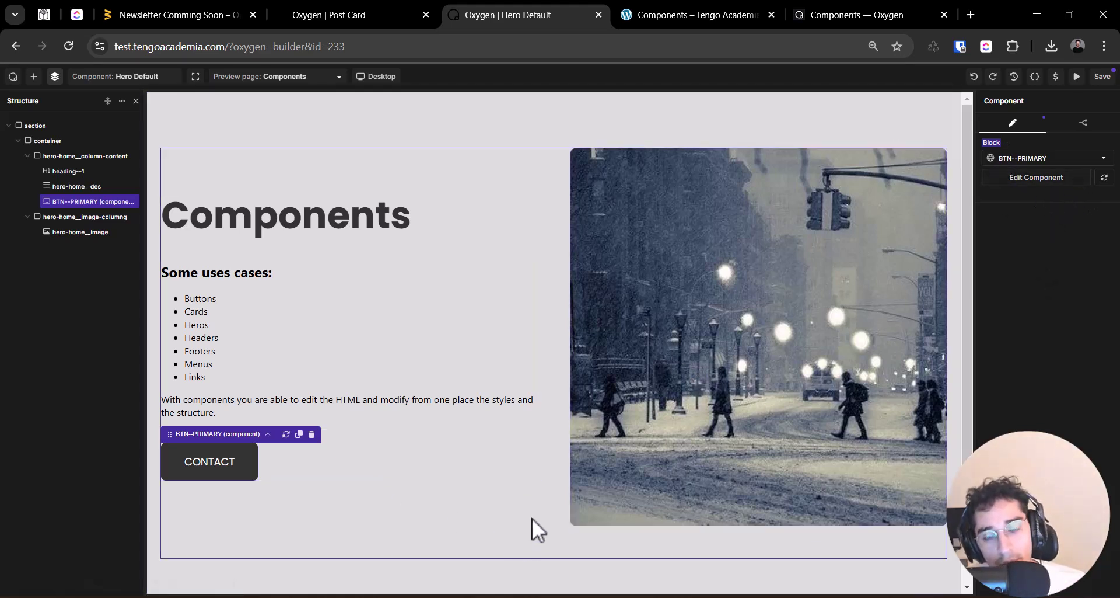
# Turn the snowy hero image's media into a component property labelled 'Image Control'.
pyautogui.click(641, 426)
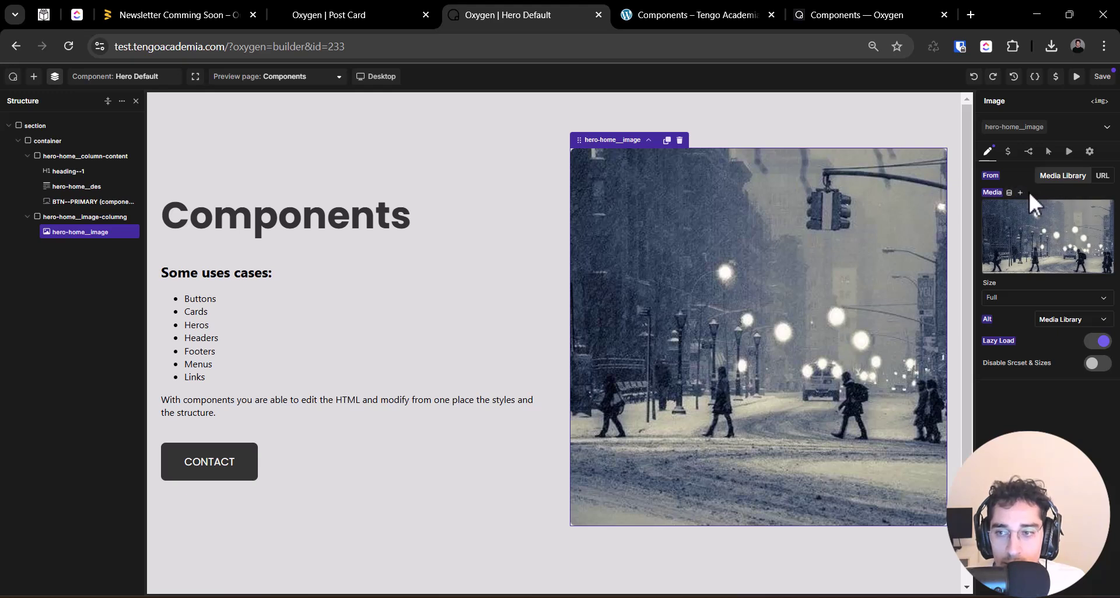
pyautogui.click(1032, 194)
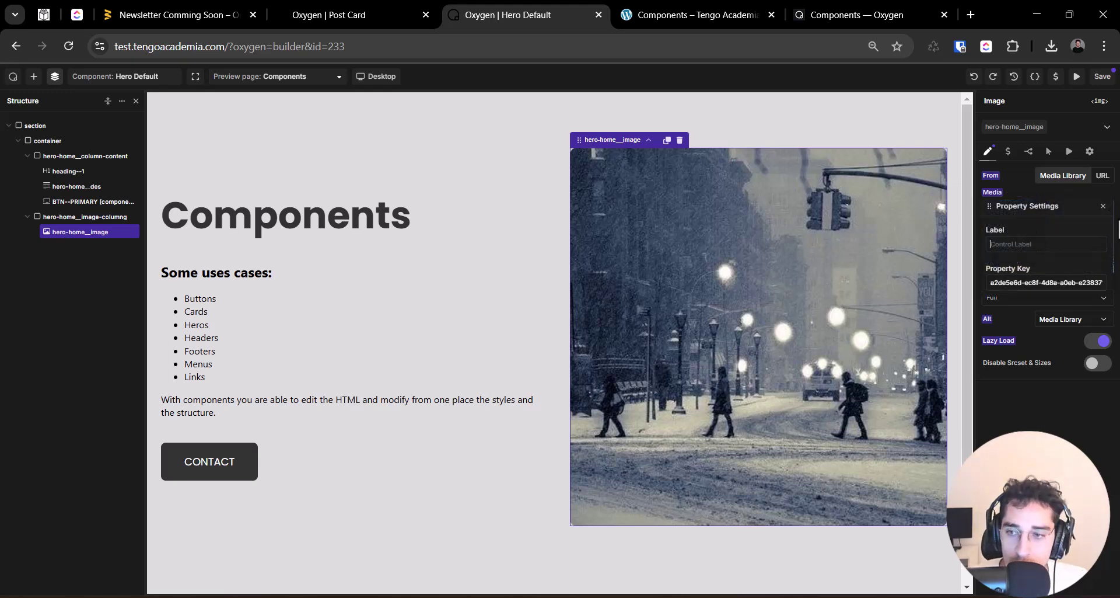
pyautogui.write('Image Lab')
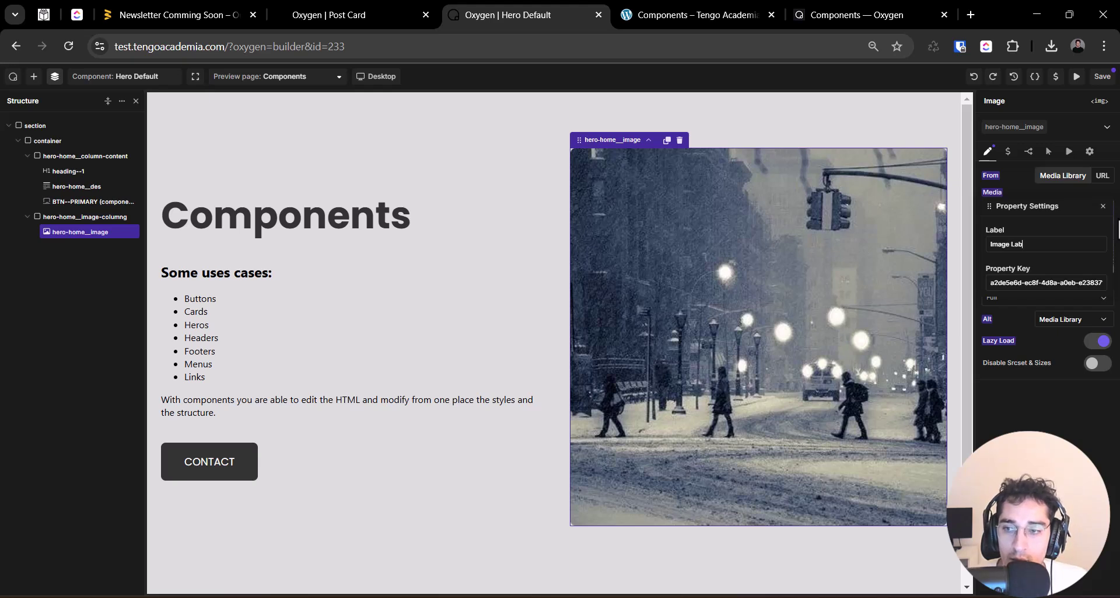
pyautogui.press('BackSpace')
pyautogui.press('BackSpace')
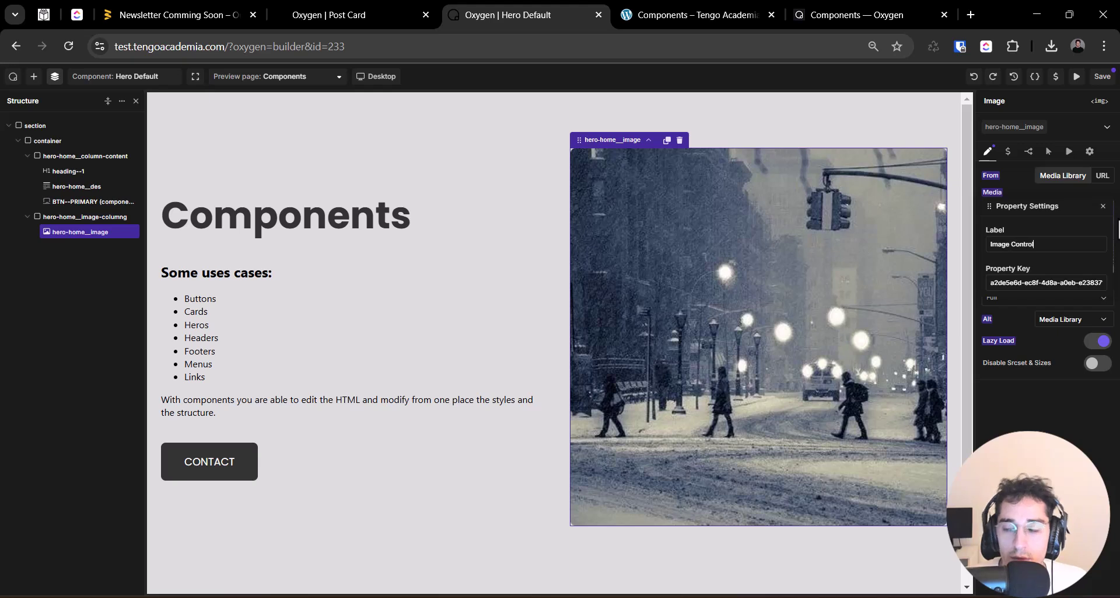
pyautogui.click(943, 296)
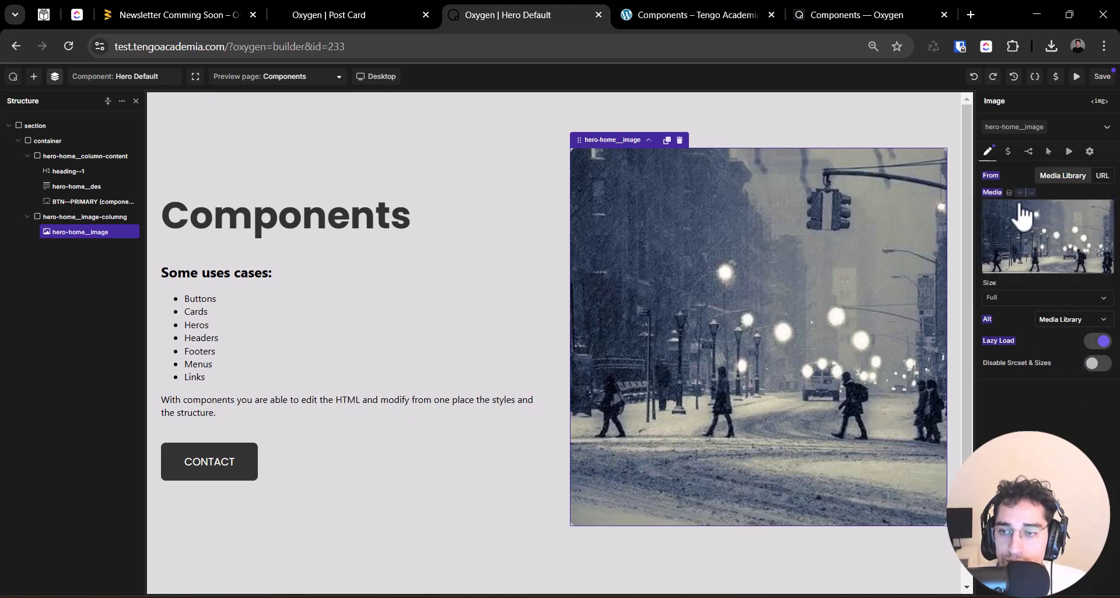
pyautogui.moveTo(1053, 195)
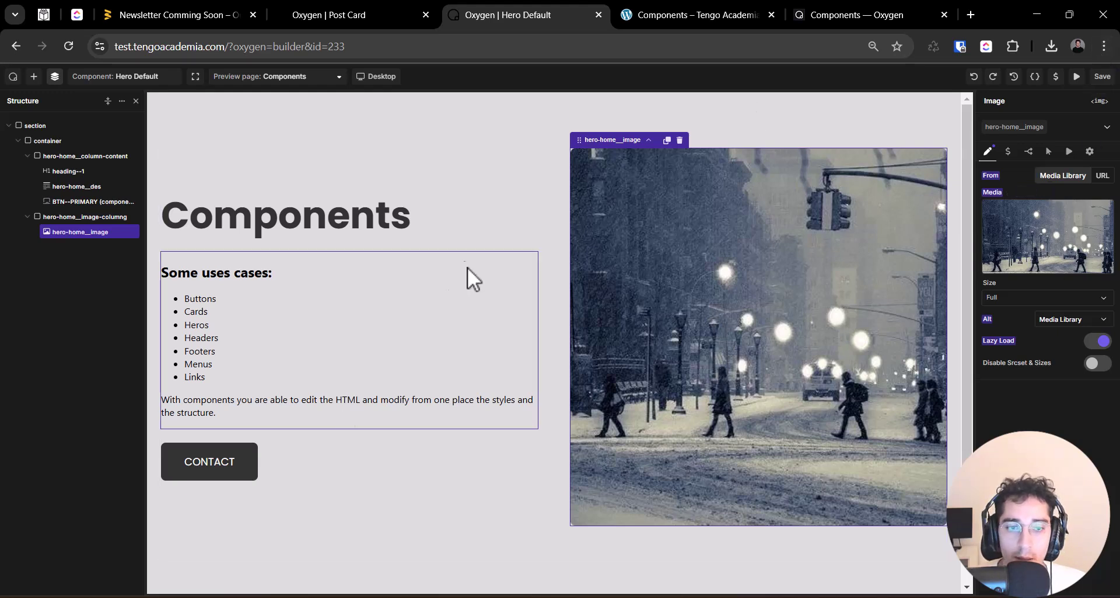
# Open the BTN--PRIMARY component for editing and make the CONTACT button text a property.
pyautogui.click(210, 465)
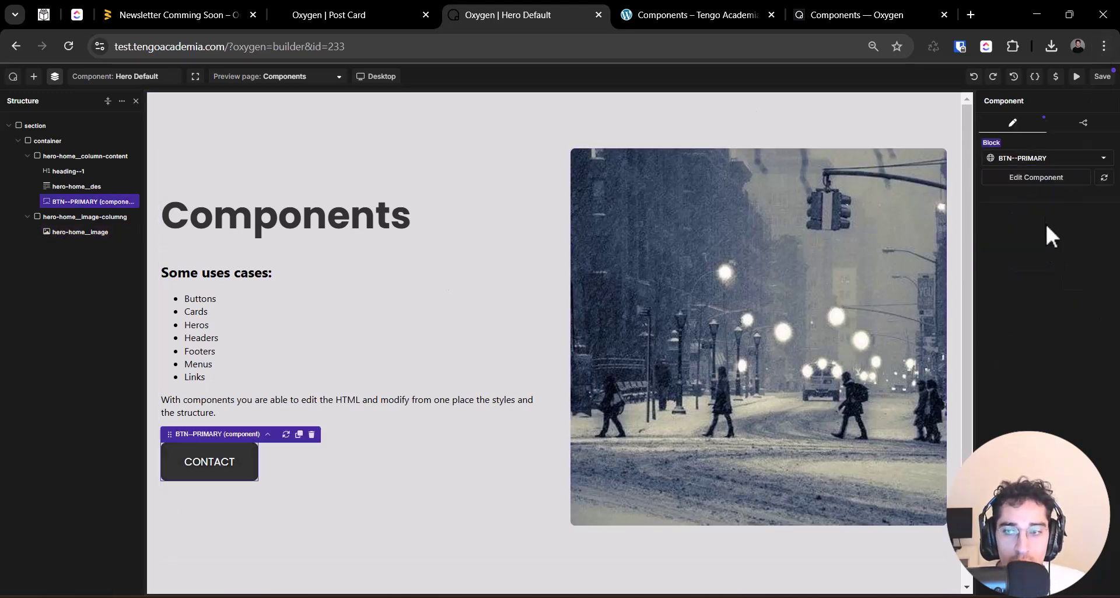
pyautogui.click(1043, 178)
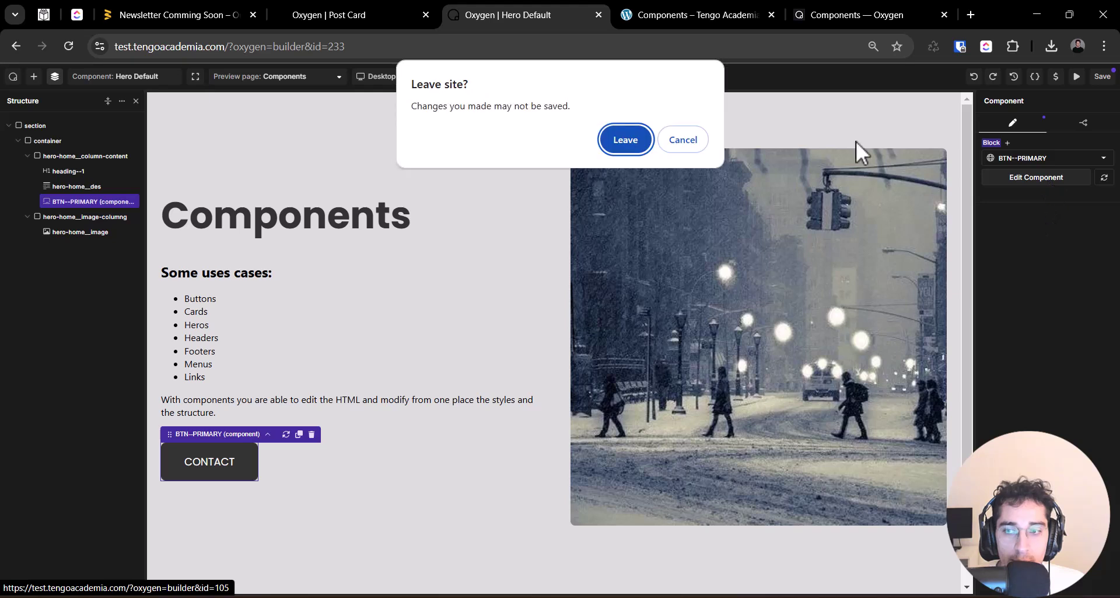
pyautogui.click(666, 139)
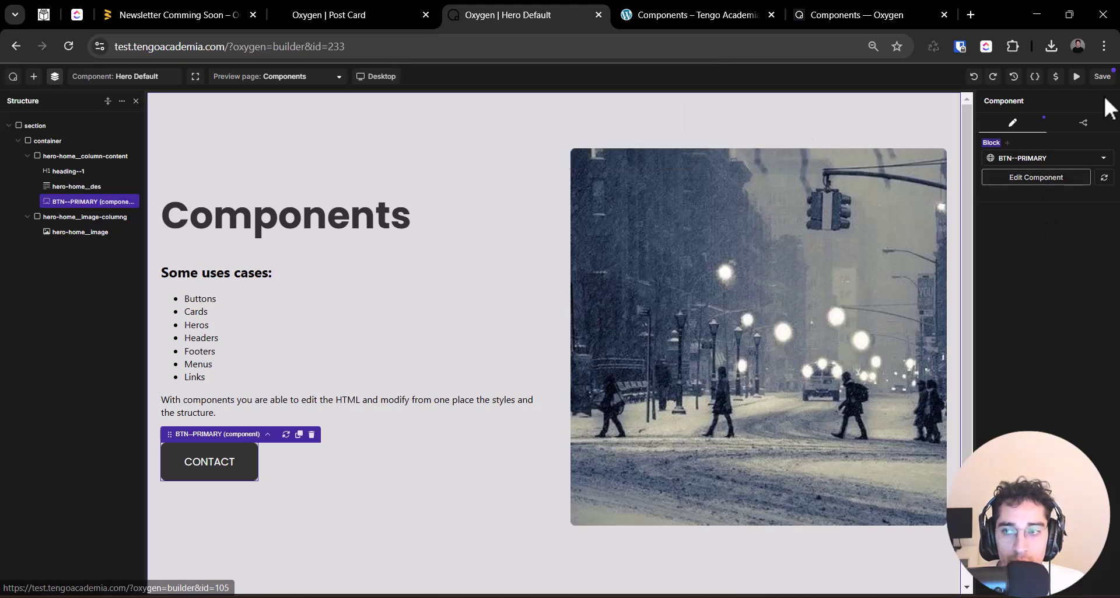
pyautogui.click(1038, 182)
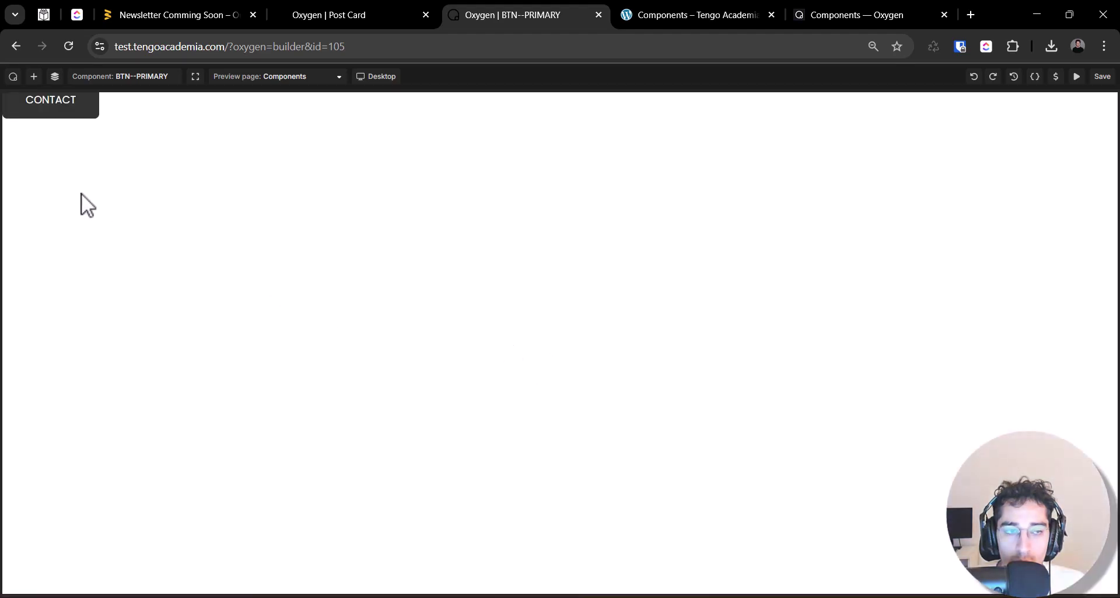
pyautogui.click(77, 112)
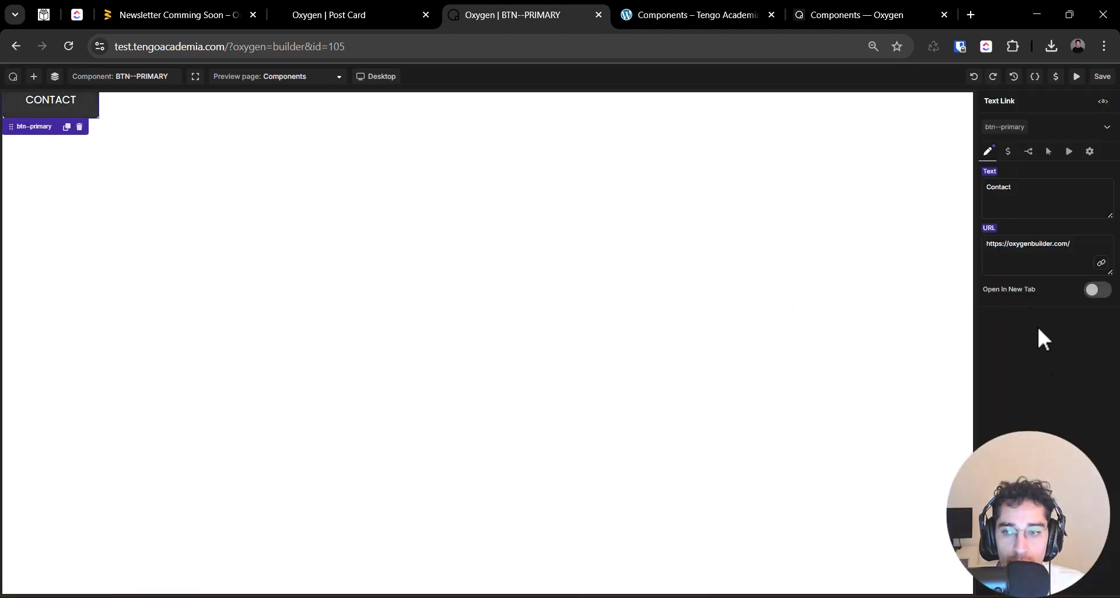
pyautogui.moveTo(1014, 175)
pyautogui.click(1016, 171)
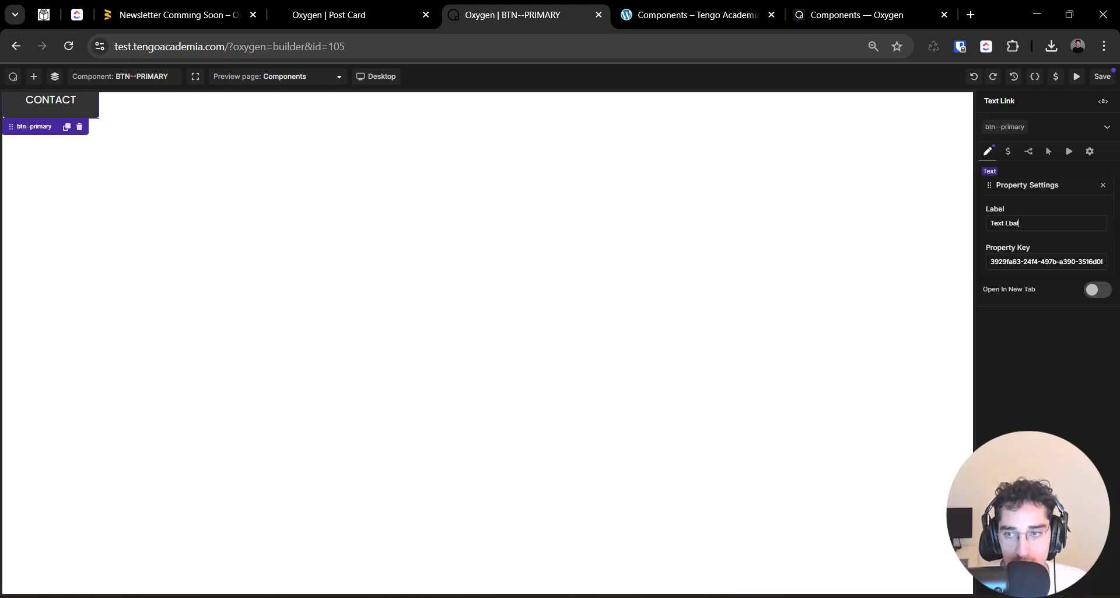
pyautogui.click(1079, 318)
# Change the button URL to # and make it a property labelled 'Link Button', then save.
pyautogui.tripleClick(1033, 243)
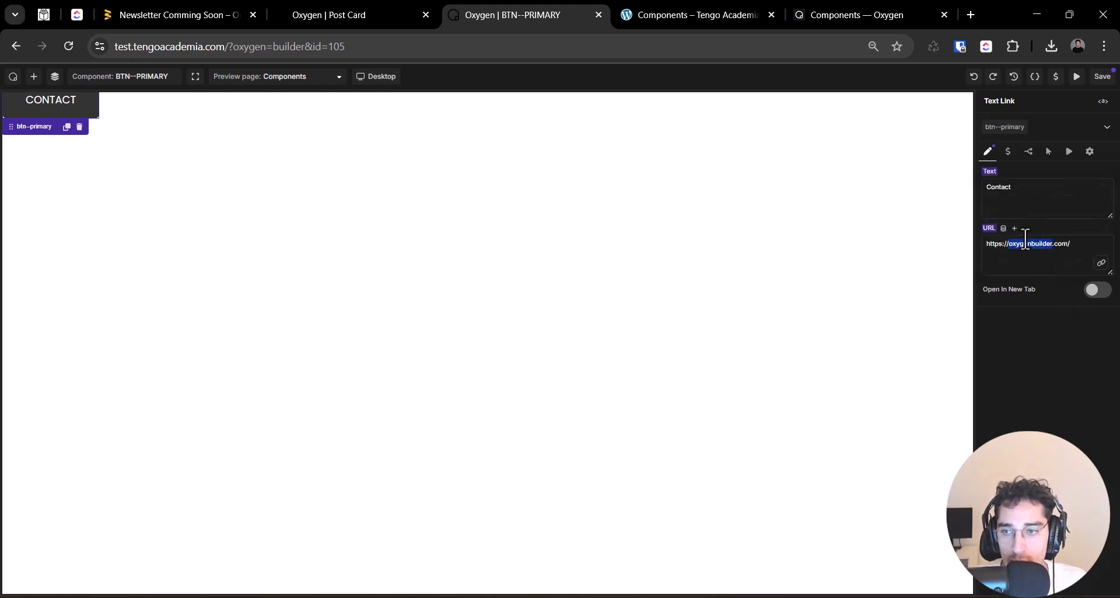
pyautogui.press('BackSpace')
pyautogui.write('#')
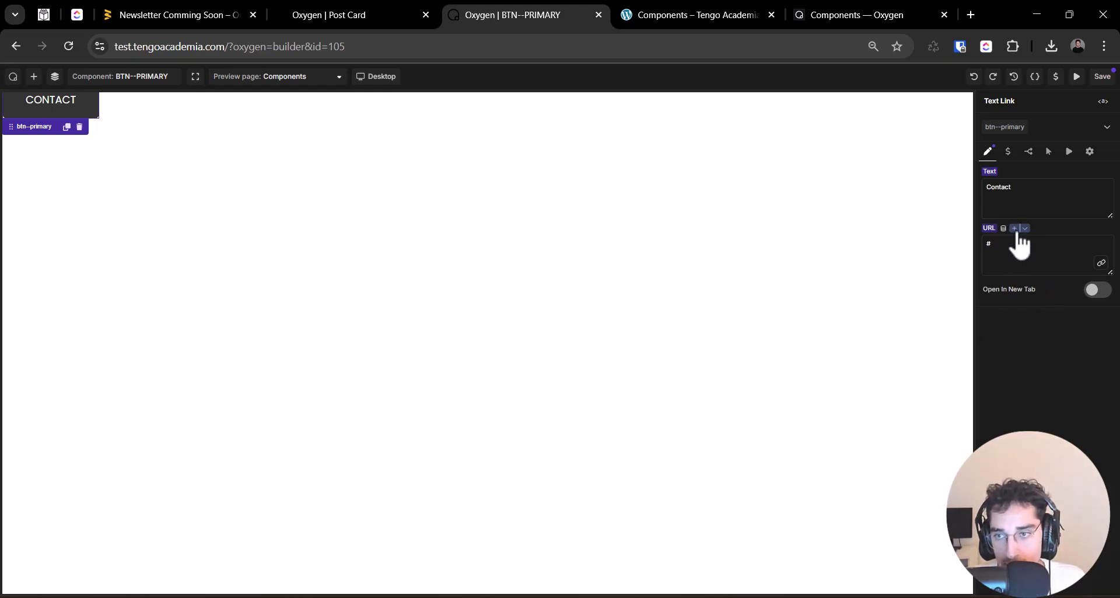
pyautogui.click(1016, 228)
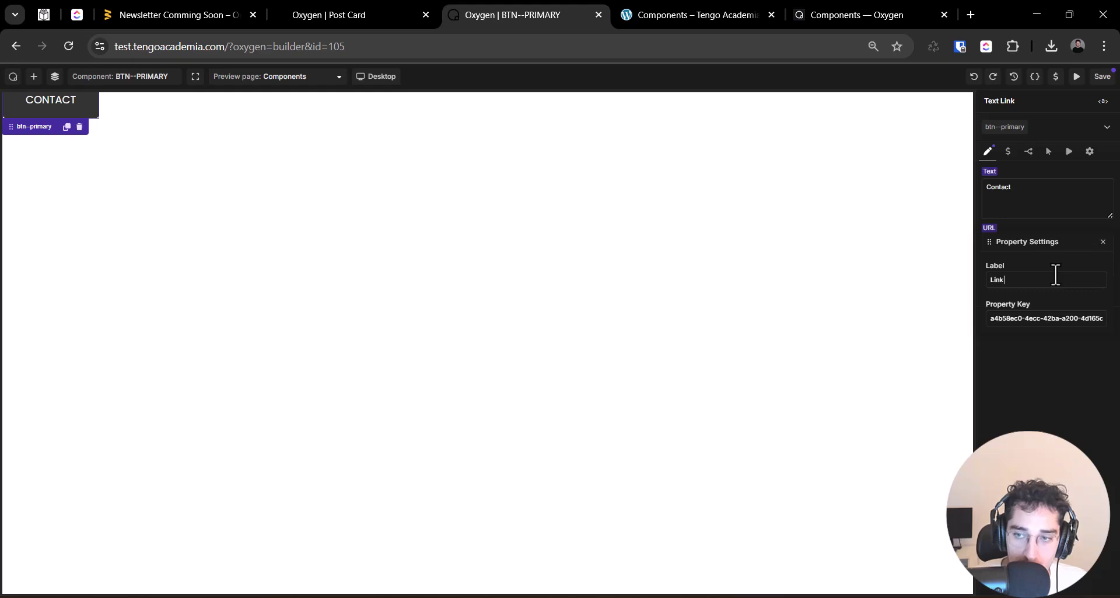
pyautogui.click(1058, 200)
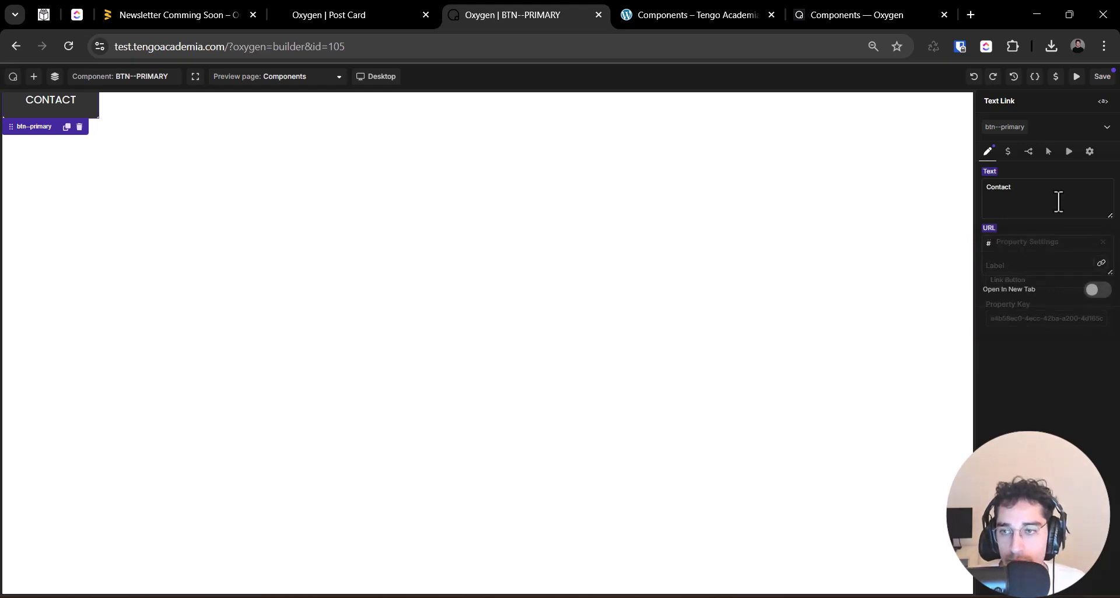
pyautogui.click(1103, 76)
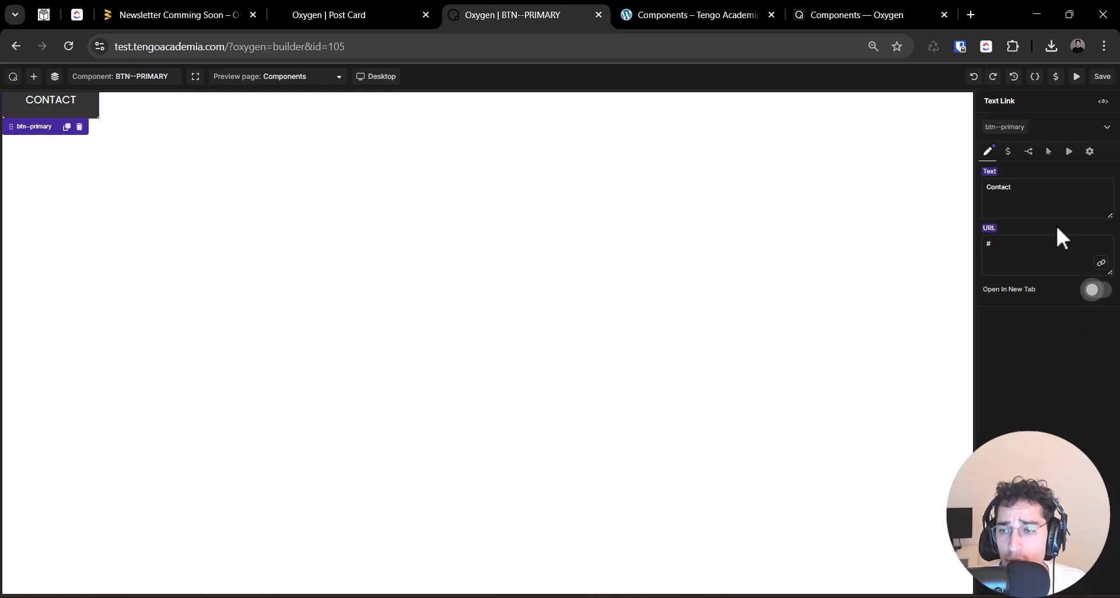
pyautogui.click(1051, 247)
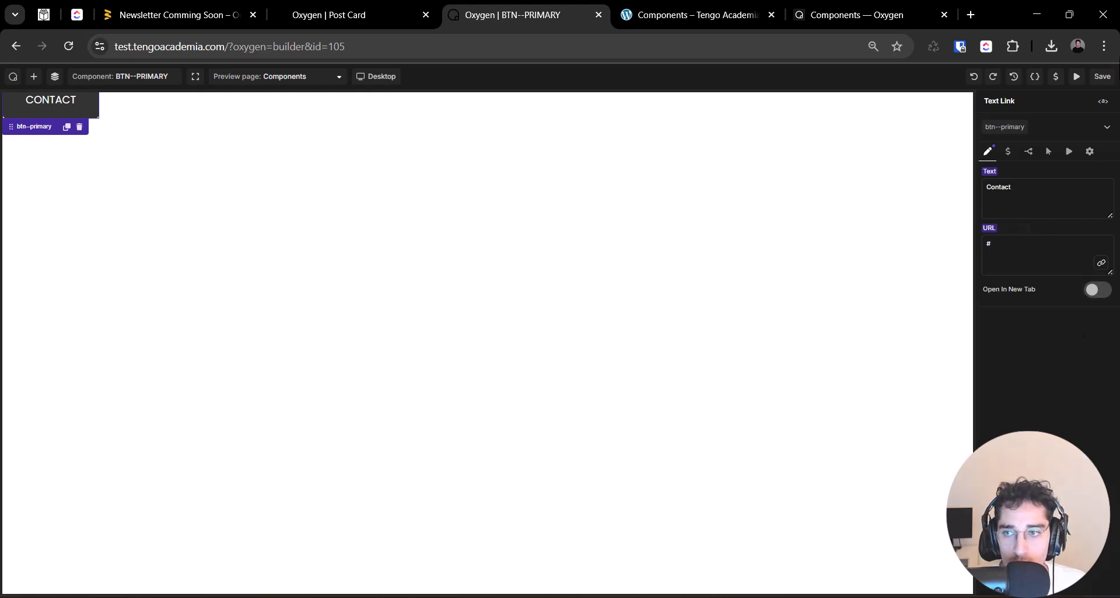
pyautogui.click(1104, 46)
pyautogui.click(1104, 46)
pyautogui.click(1102, 76)
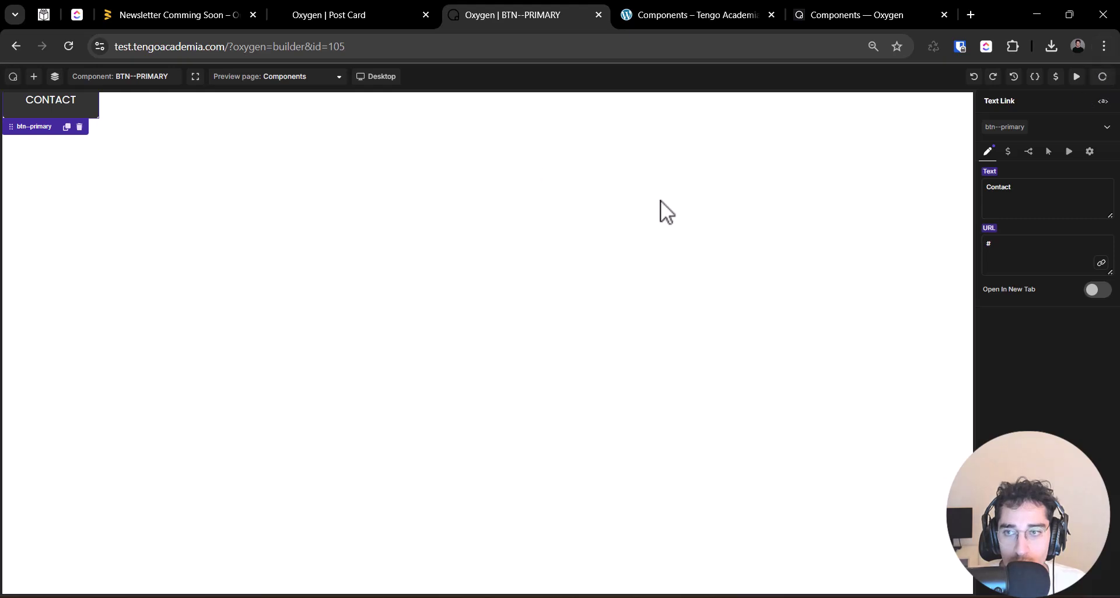
# Close the BTN--PRIMARY editor tab, then close and reopen the Post Card builder tab.
pyautogui.hotkey('ctrl', 'w')
pyautogui.click(327, 17)
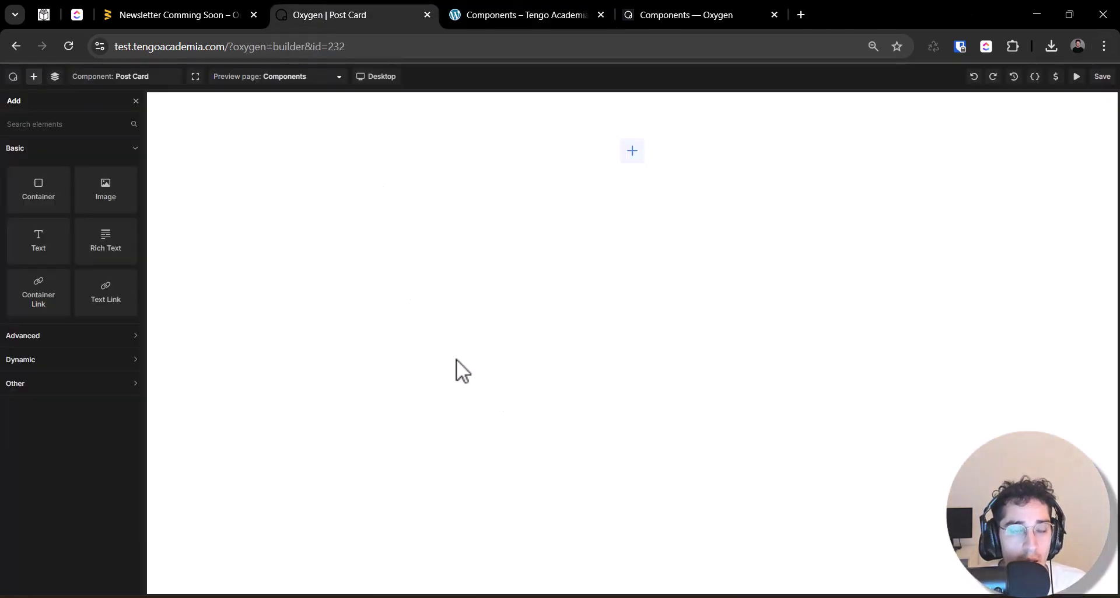
pyautogui.hotkey('ctrl', 'w')
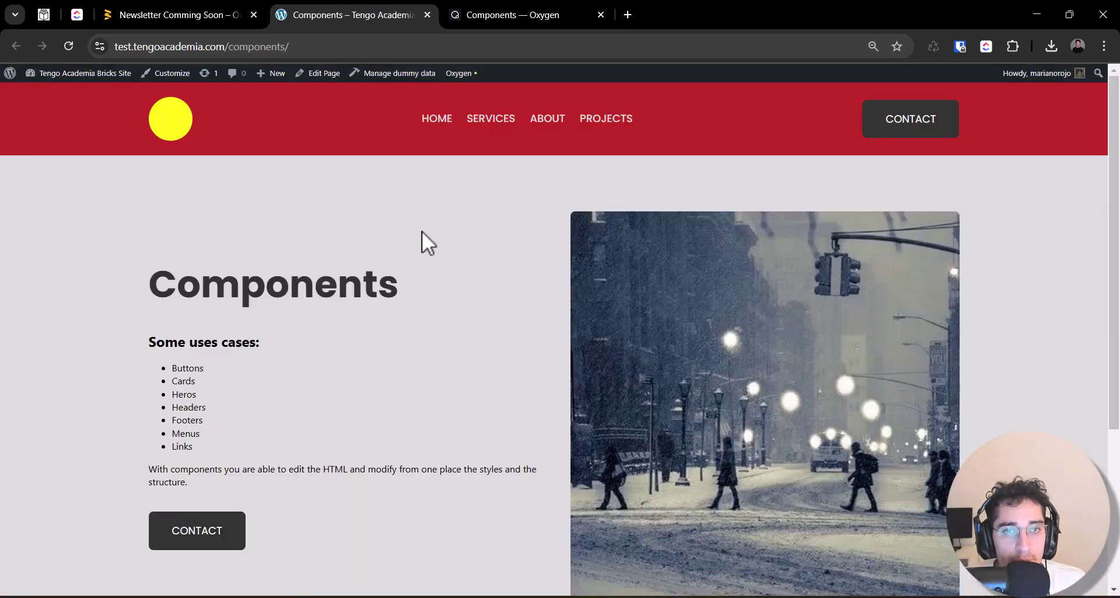
pyautogui.hotkey('ctrl', 'shift', 't')
pyautogui.click(467, 13)
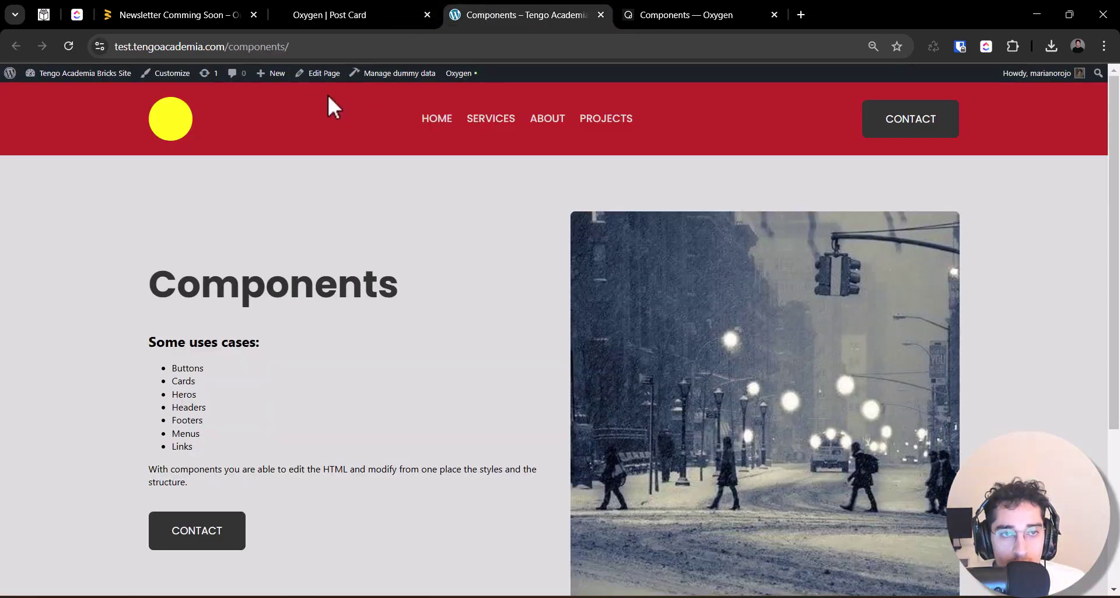
pyautogui.click(329, 14)
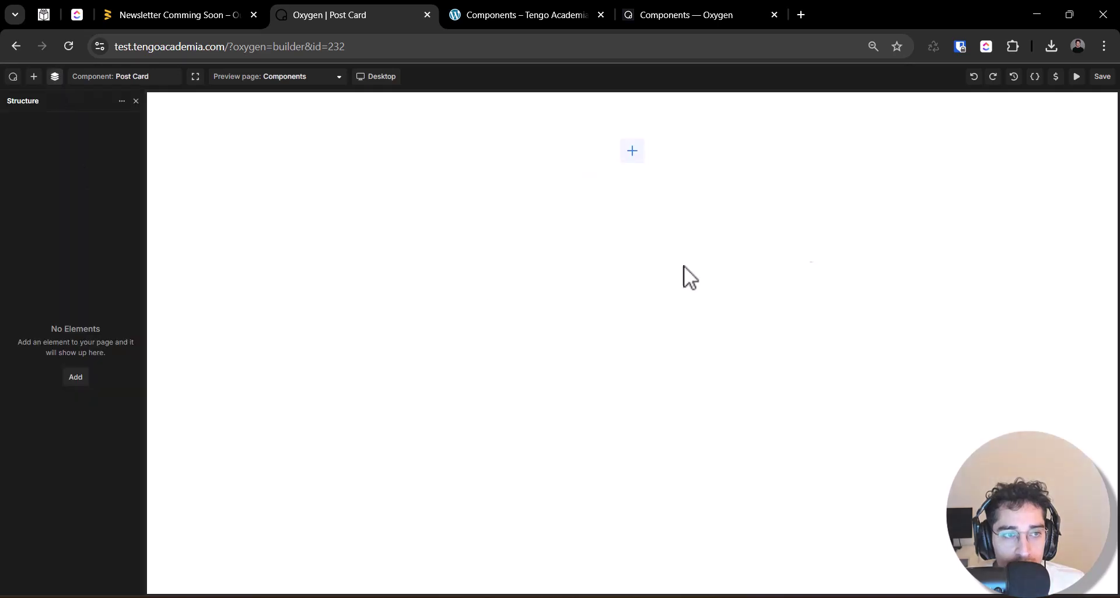
# Leave the builder for the WordPress dashboard and open the Oxygen Components list.
pyautogui.click(13, 76)
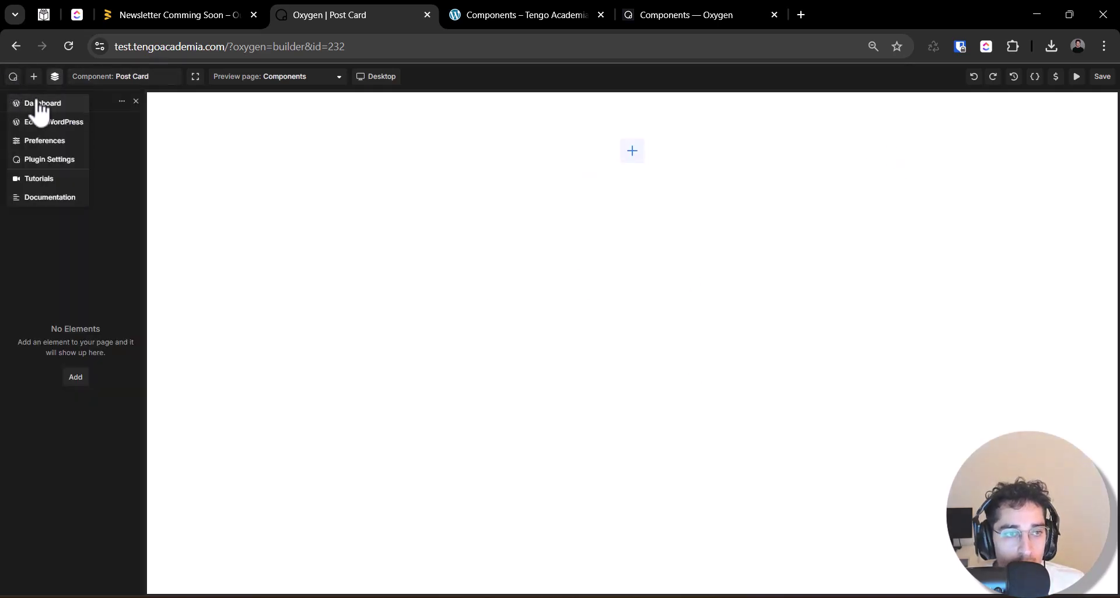
pyautogui.click(37, 105)
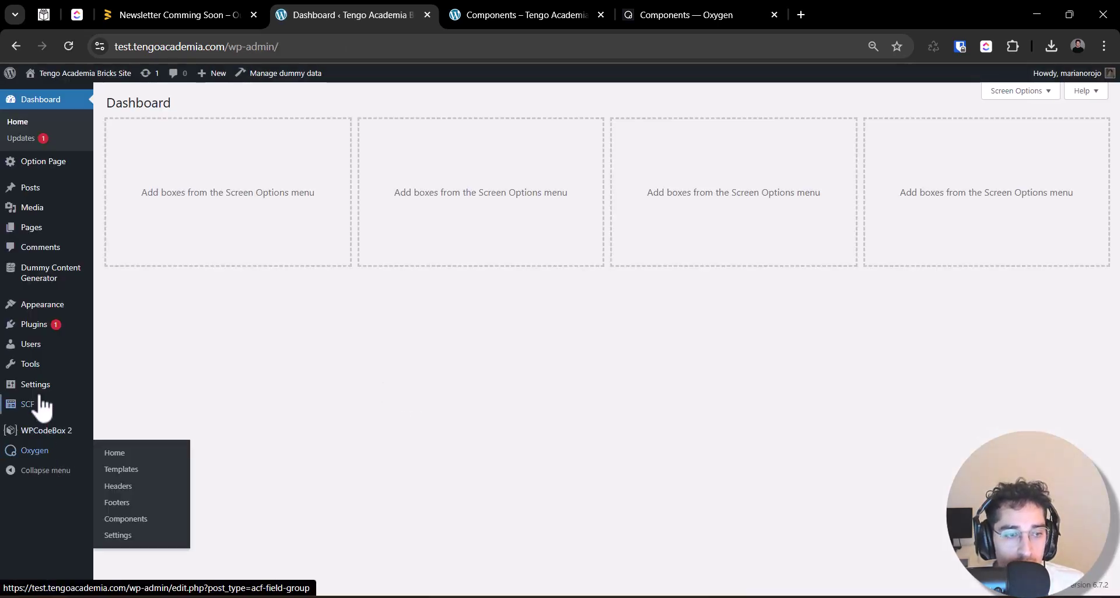
pyautogui.moveTo(39, 388)
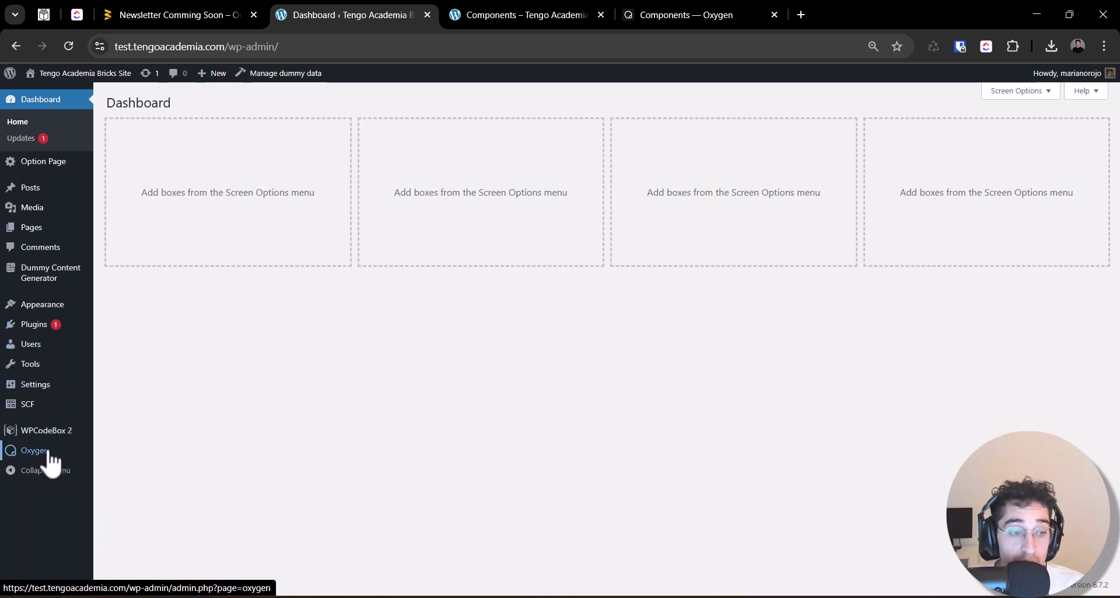
pyautogui.moveTo(37, 450)
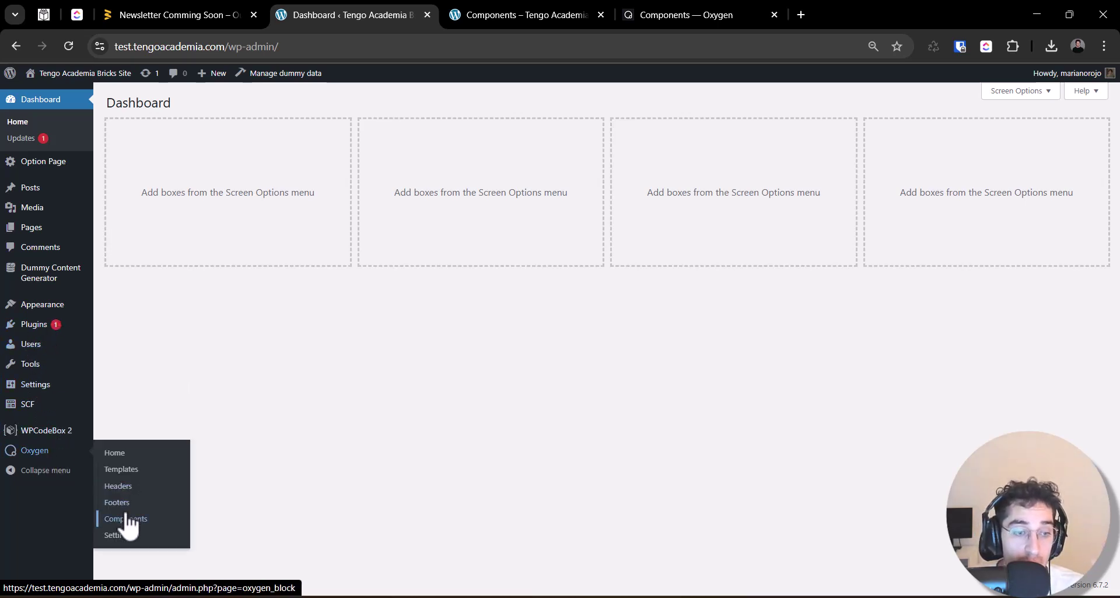
pyautogui.click(129, 519)
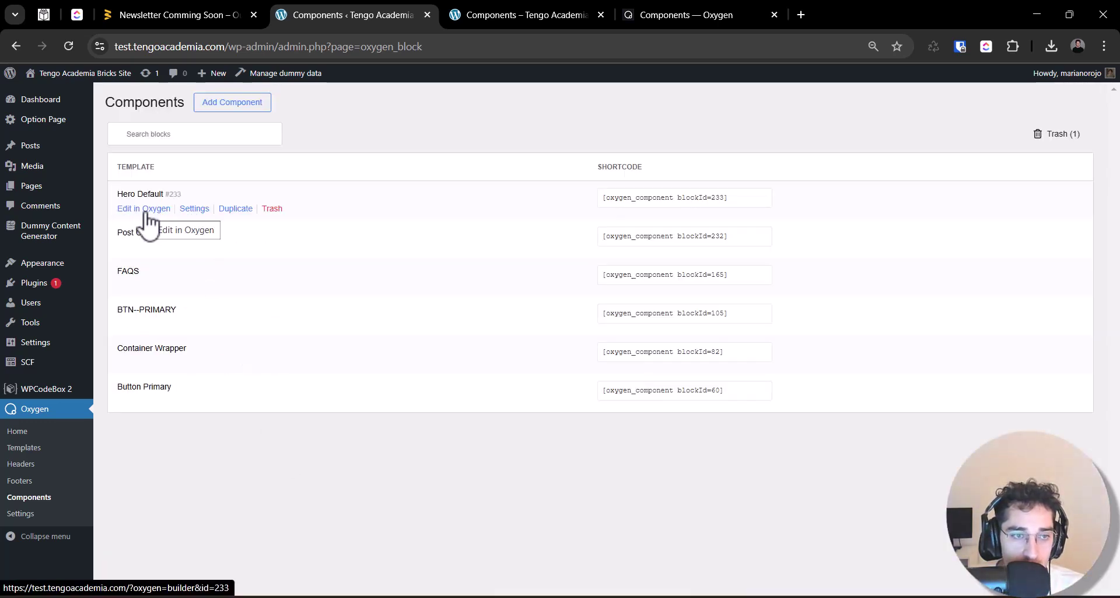
# Create and publish a new page titled 'Test Component', then edit it in Oxygen.
pyautogui.moveTo(36, 185)
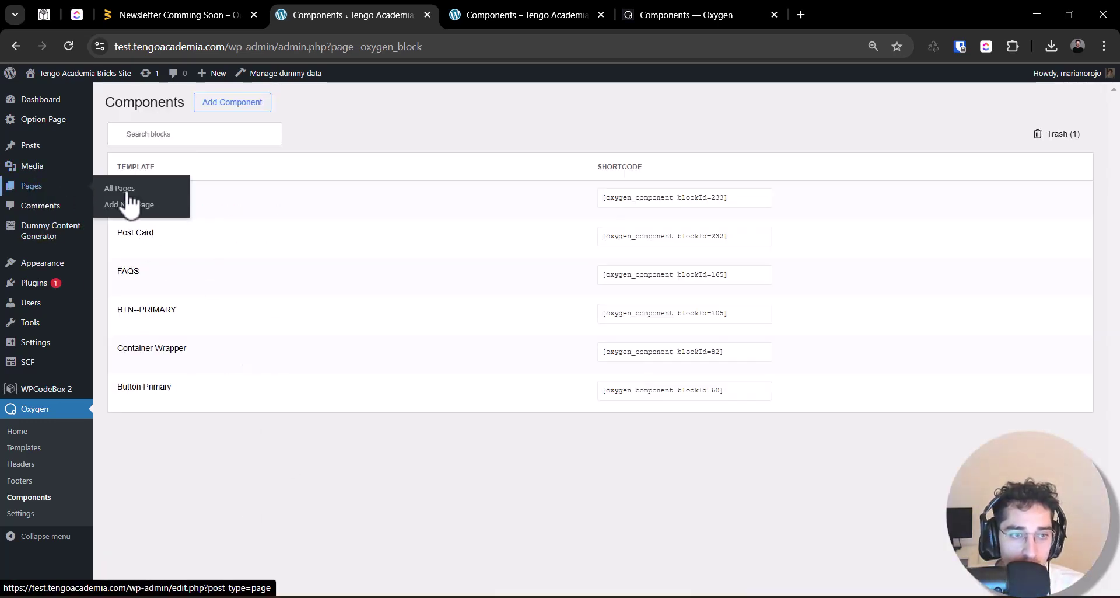
pyautogui.middleClick(146, 210)
pyautogui.click(461, 13)
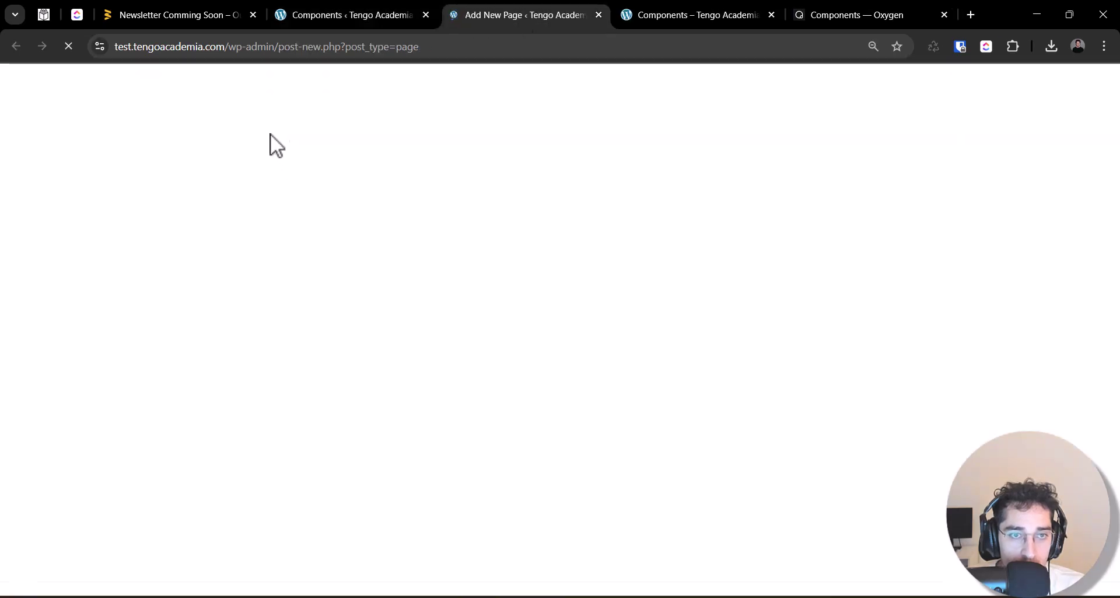
pyautogui.write('Tes')
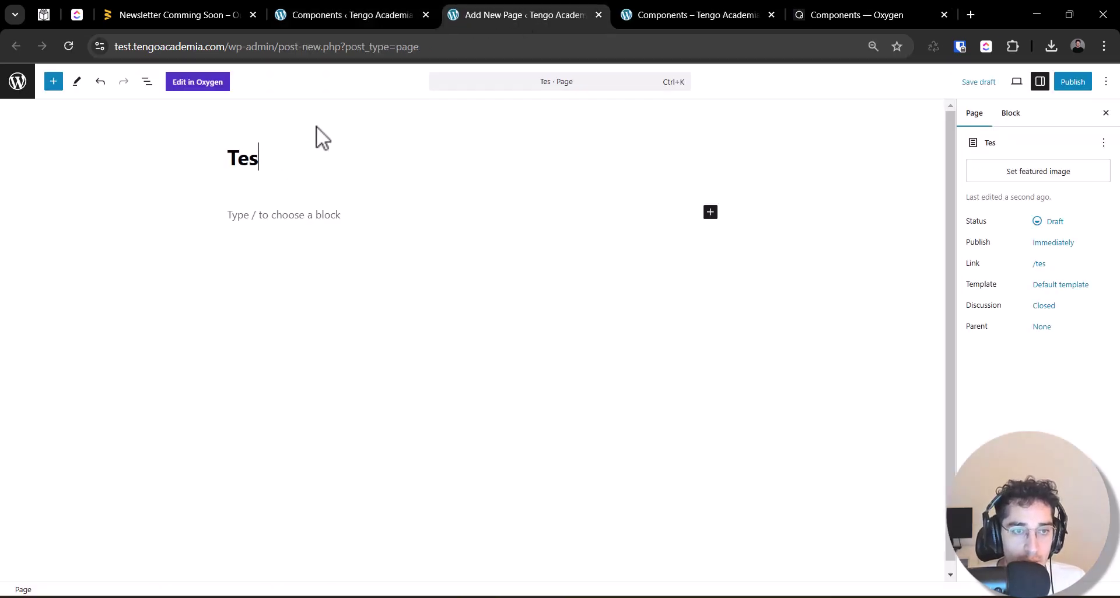
pyautogui.write('t Component')
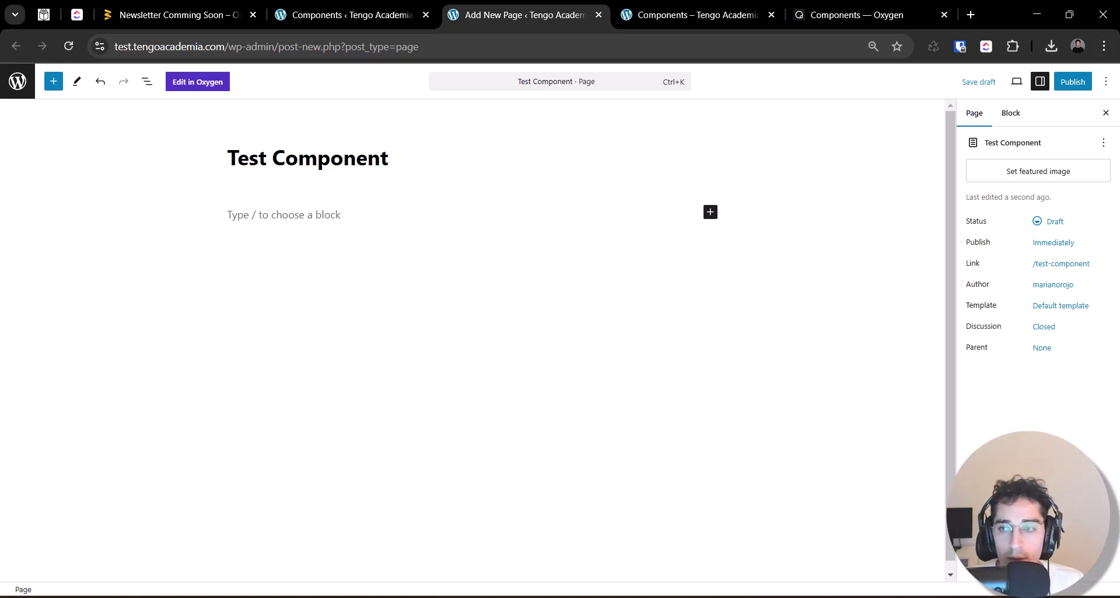
pyautogui.click(1074, 82)
pyautogui.click(1073, 84)
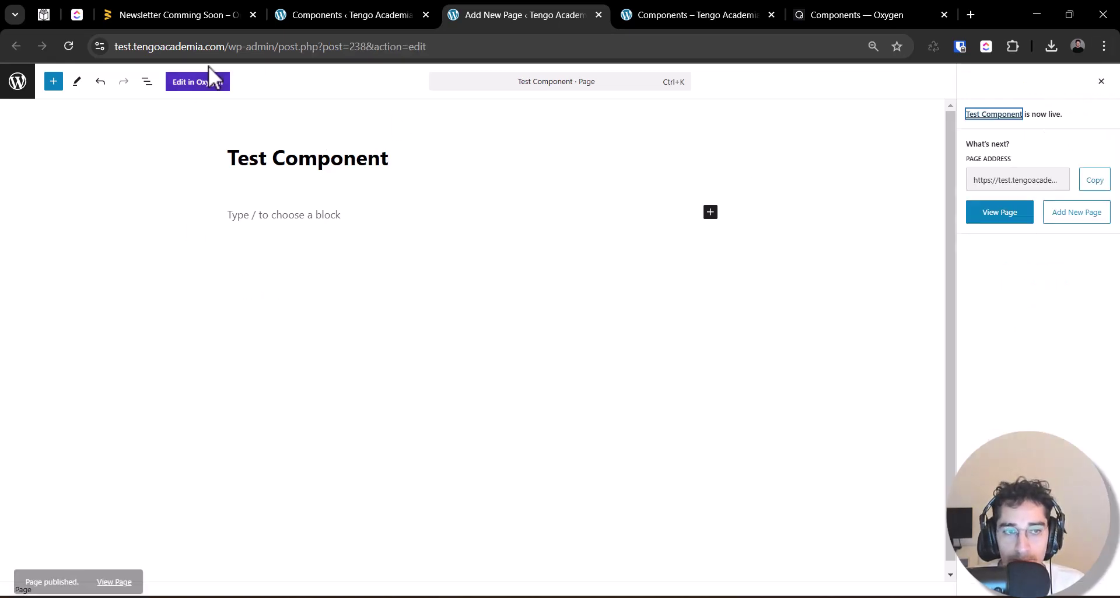
pyautogui.click(214, 85)
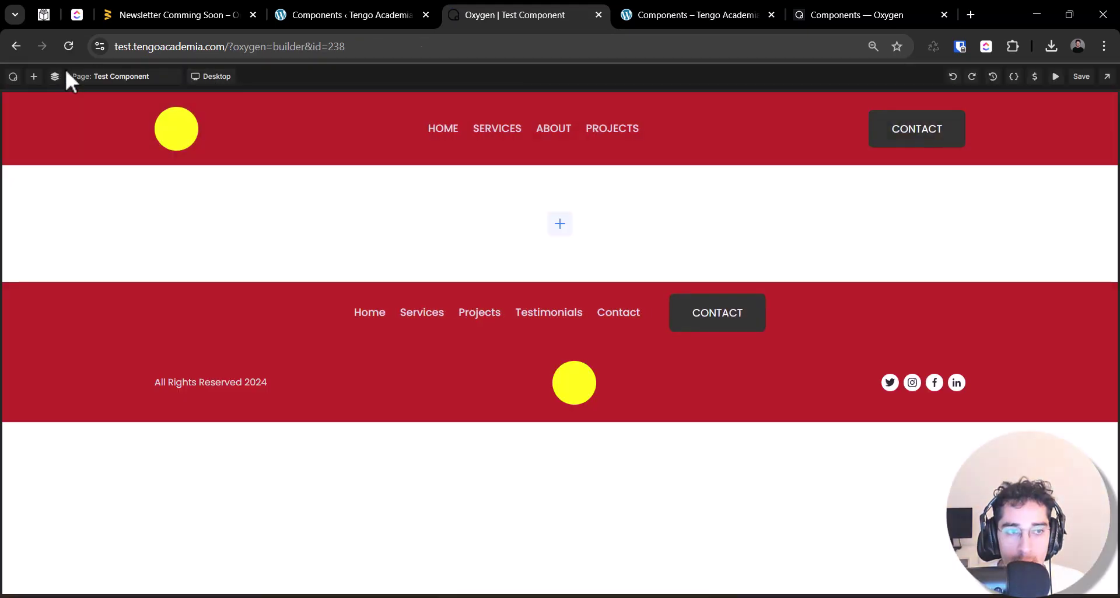
# Add a Component element found by searching 'com' and set it to Hero Default.
pyautogui.click(55, 76)
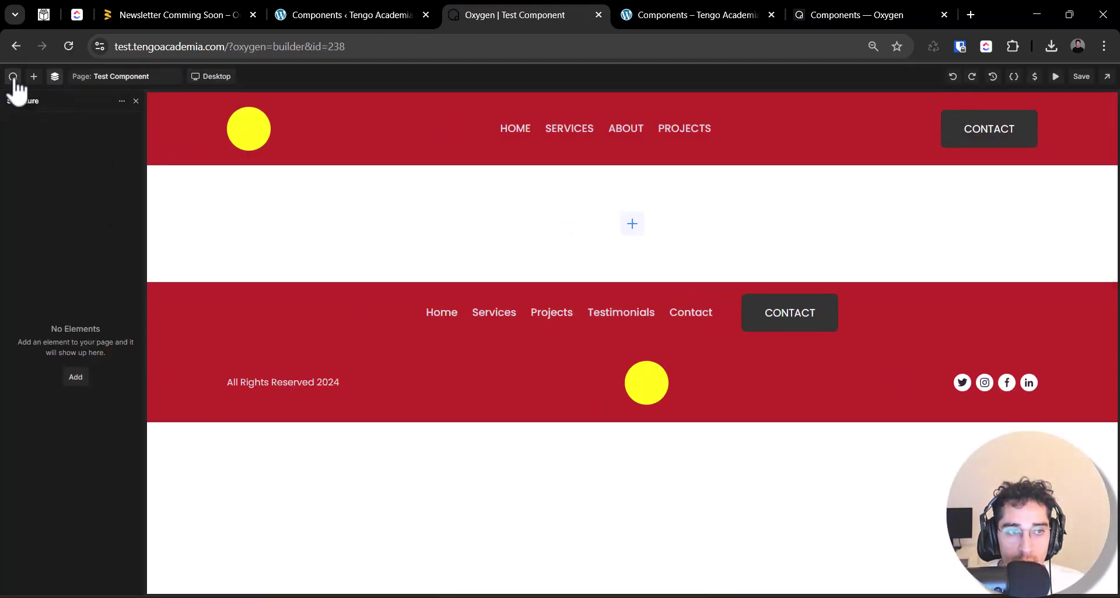
pyautogui.click(34, 76)
pyautogui.write('com')
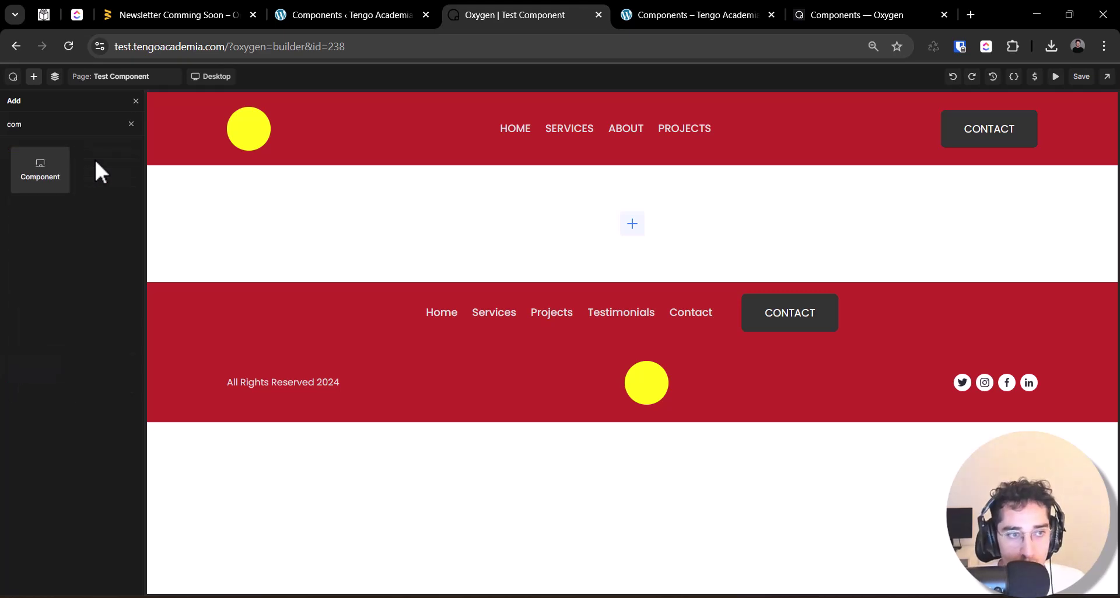
pyautogui.click(42, 170)
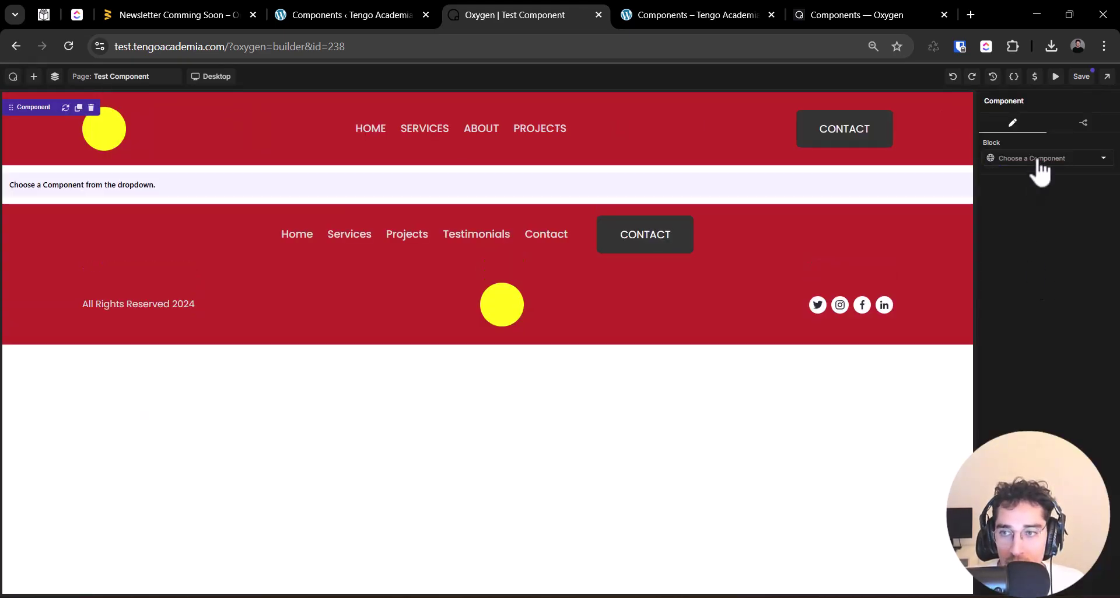
pyautogui.click(1037, 159)
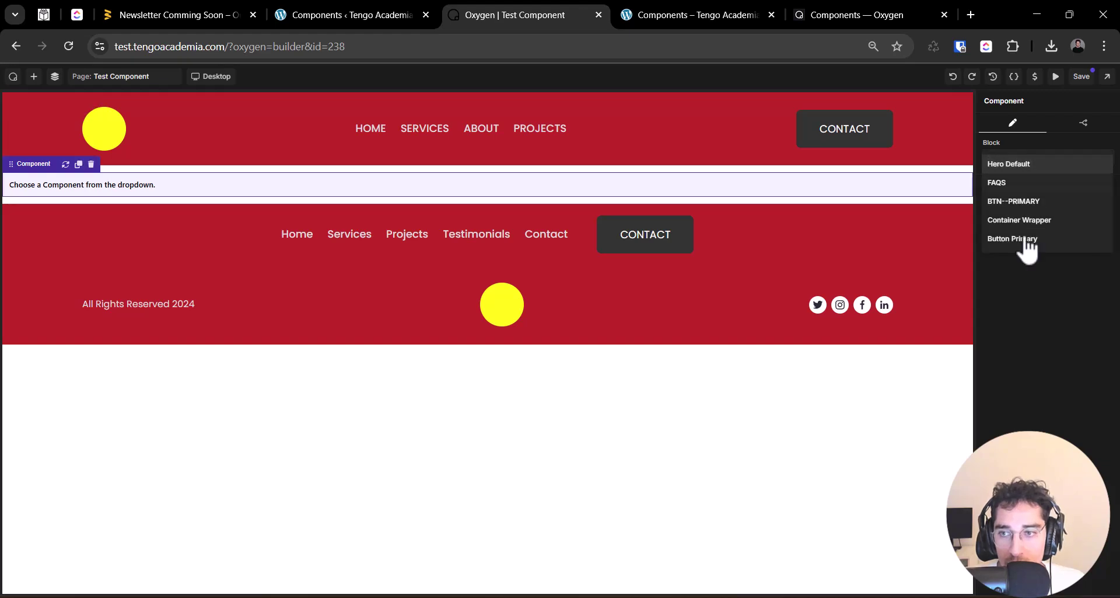
pyautogui.click(1039, 165)
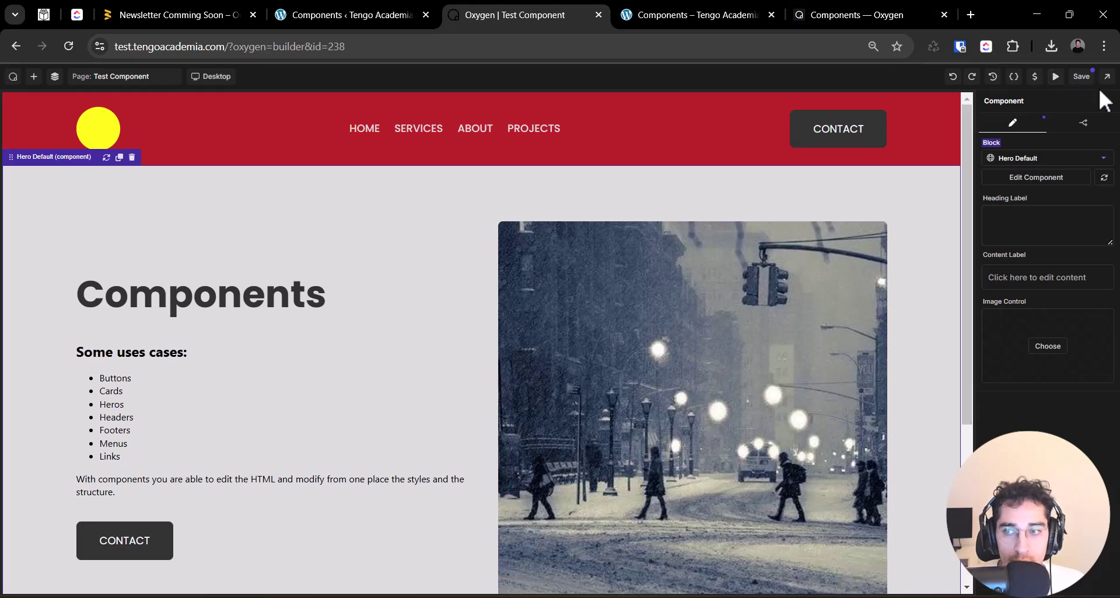
# Set the hero heading to 'My Heading New' and paste a lorem ipsum paragraph as content.
pyautogui.click(1082, 76)
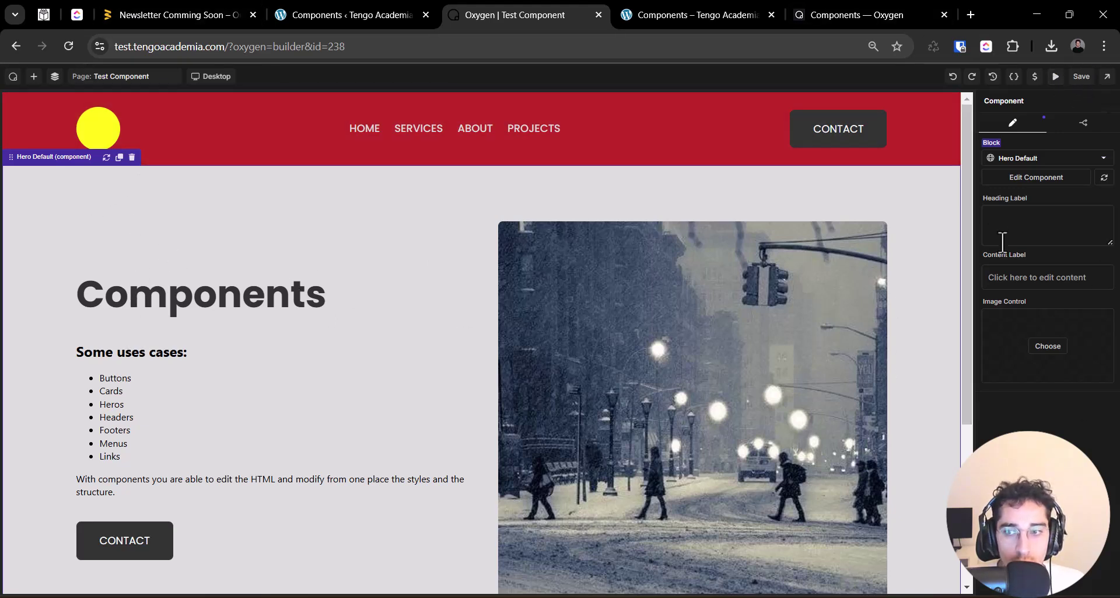
pyautogui.click(1068, 203)
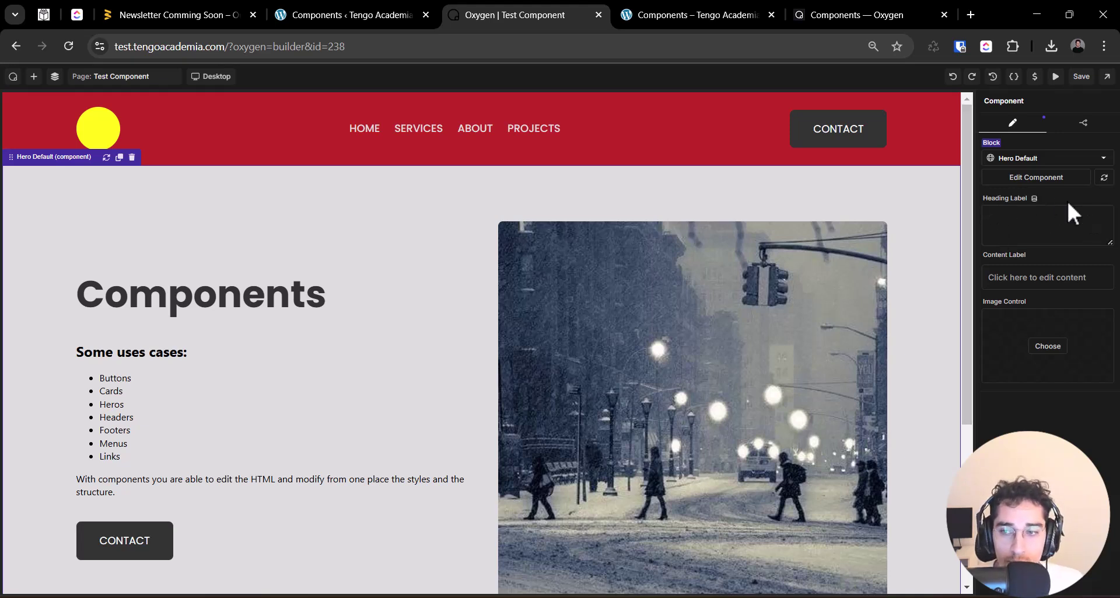
pyautogui.write('My H')
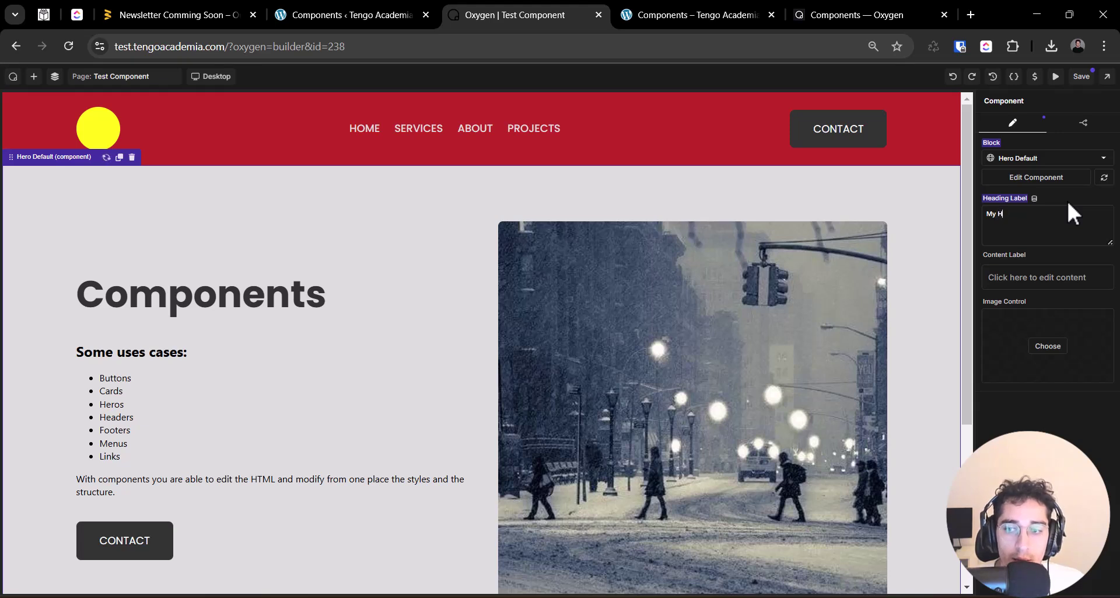
pyautogui.write('eading New')
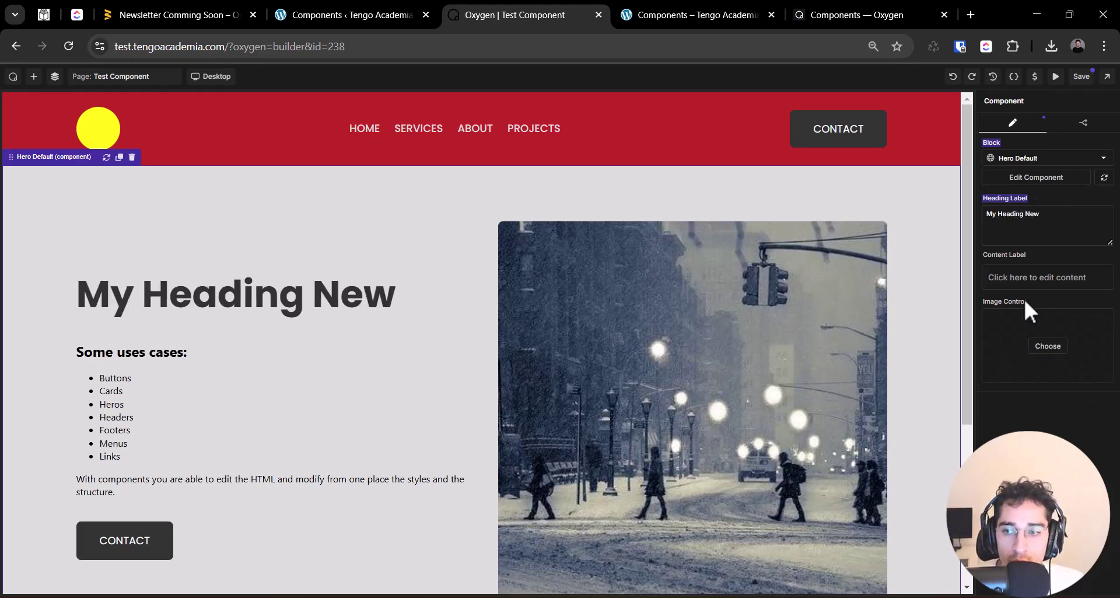
pyautogui.click(1034, 279)
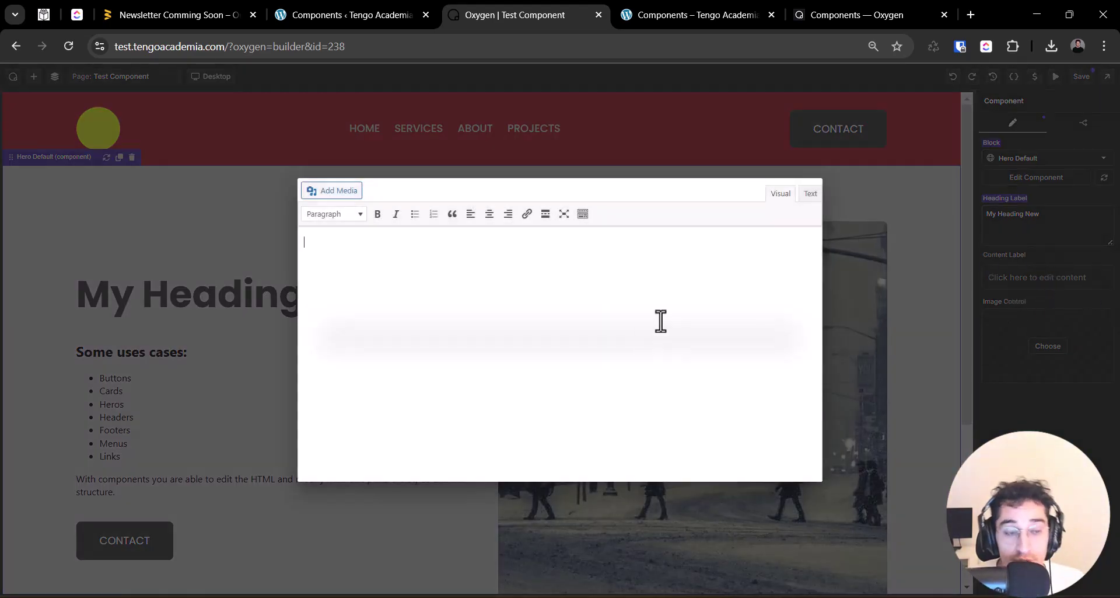
pyautogui.write('Lorem ipsum dolor sit amet, consectetur adipiscing elit, sed do eiusmod tempor incididunt ut labore et dolore magna aliqua. Ut enim ad minim veniam, quis nostrud exercitation ullamco laboris nisi ut aliquip ex ea commodo consequat. Duis aute irure dolor in reprehenderit in voluptate velit esse cillum dolore eu fugiat nulla pariatur. Excepteur sint occaecat cupidatat non proident, sunt in culpa qui officia deserunt mollit anim id est laborum.')
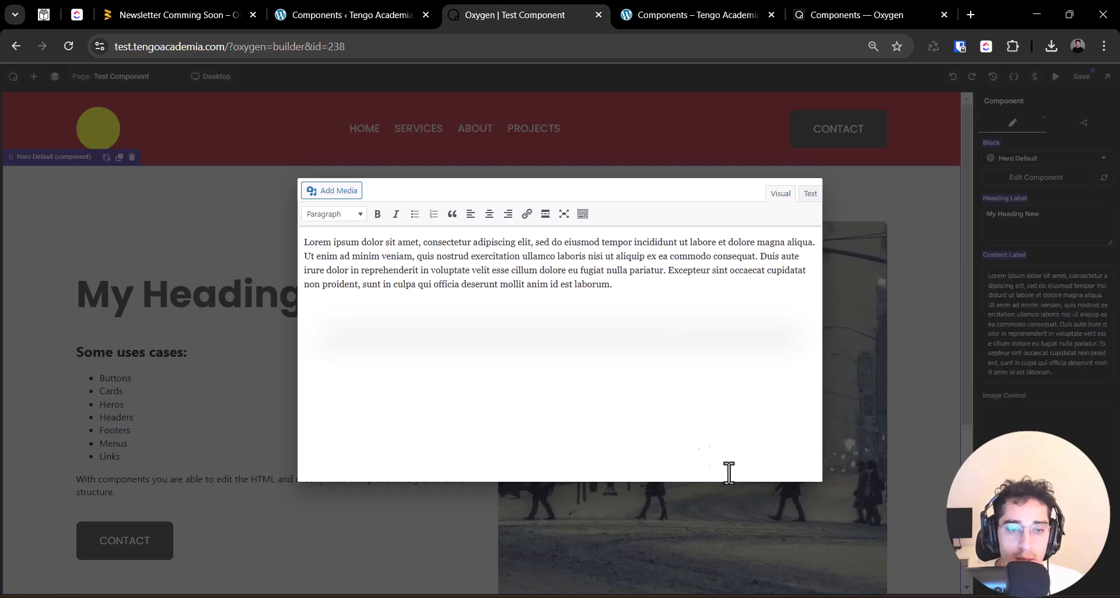
pyautogui.press('Return')
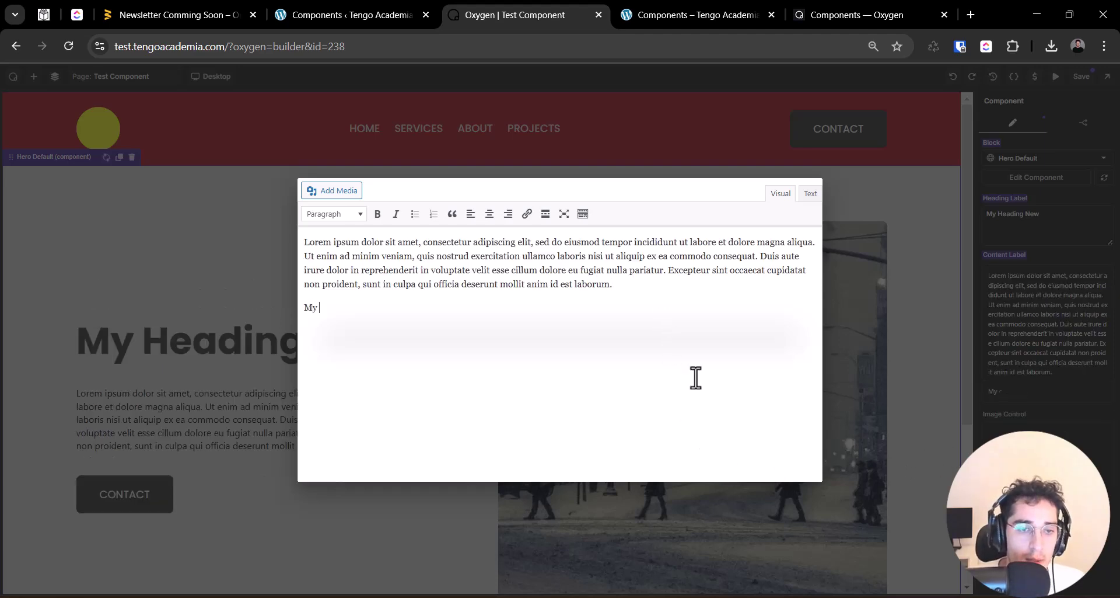
pyautogui.click(995, 493)
# Choose the person illustration as the hero image and save the page.
pyautogui.scroll(-5, 298, 460)
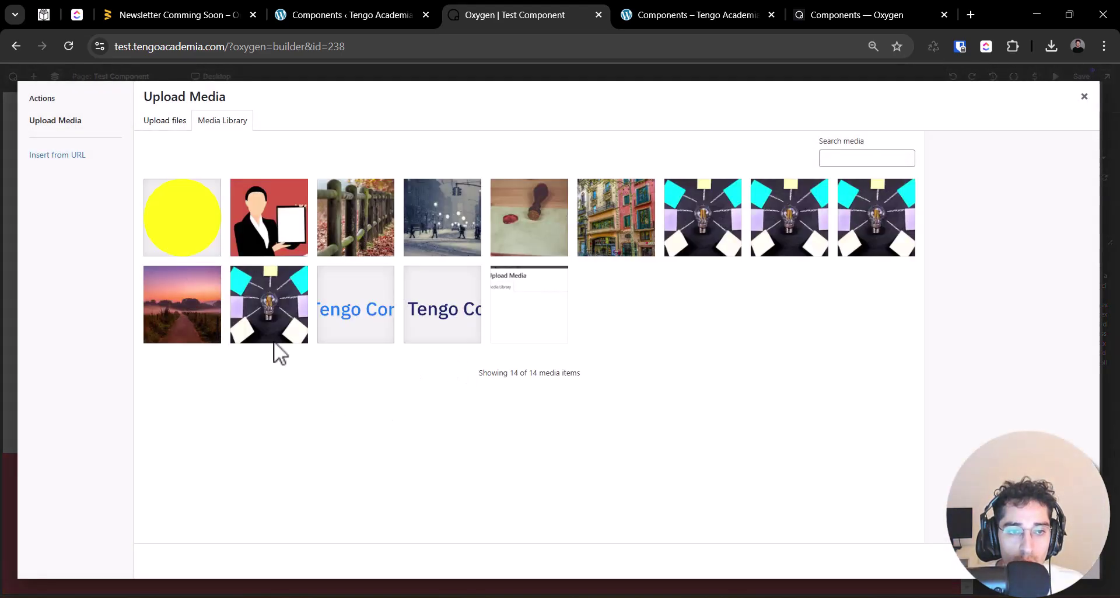
pyautogui.click(262, 237)
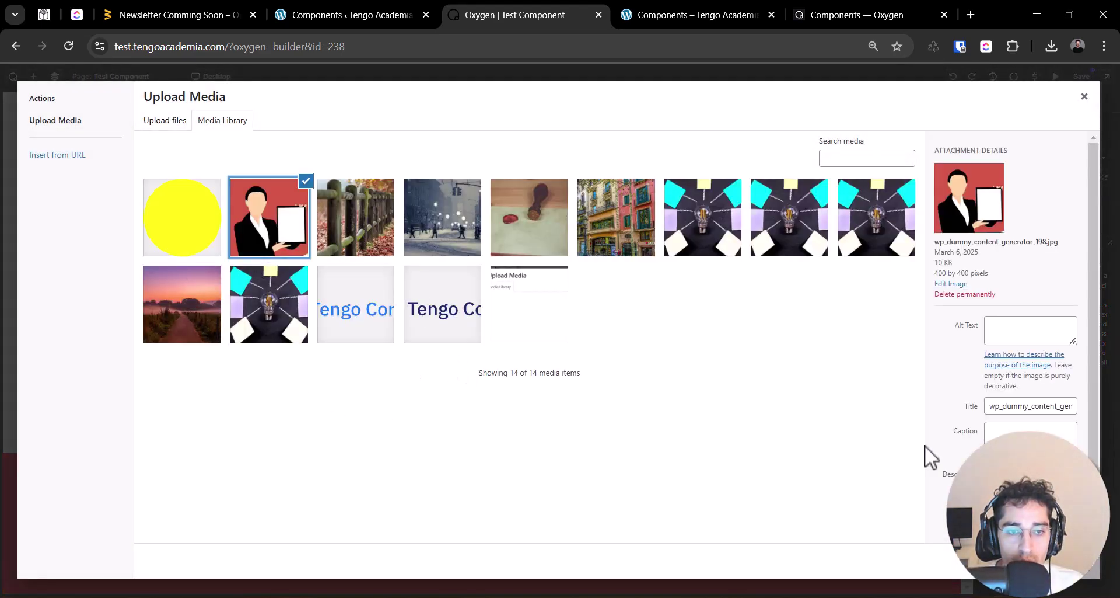
pyautogui.click(1056, 560)
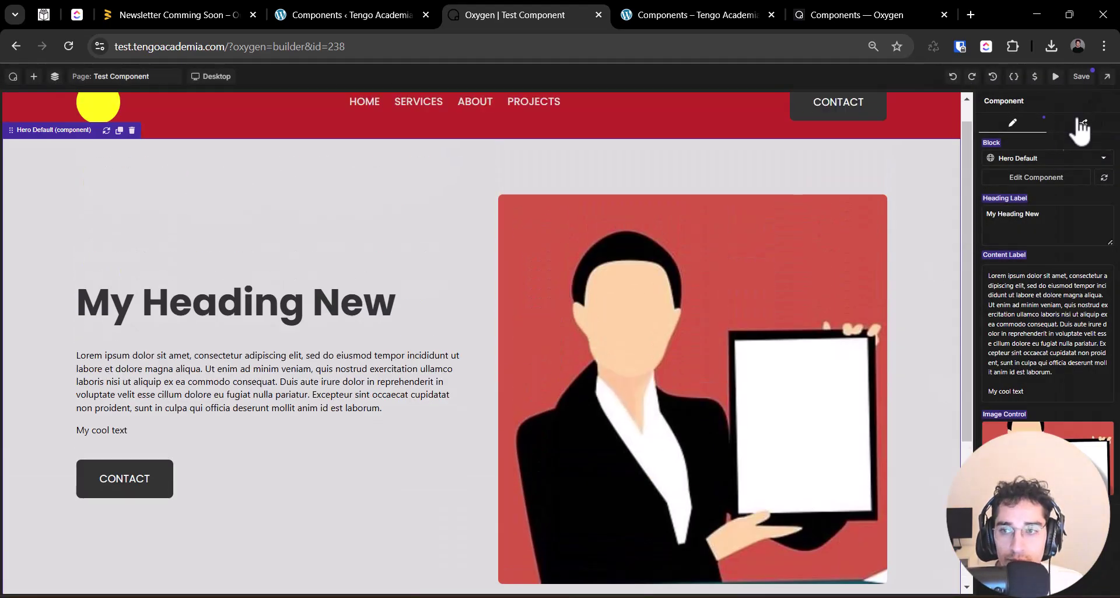
pyautogui.click(1081, 76)
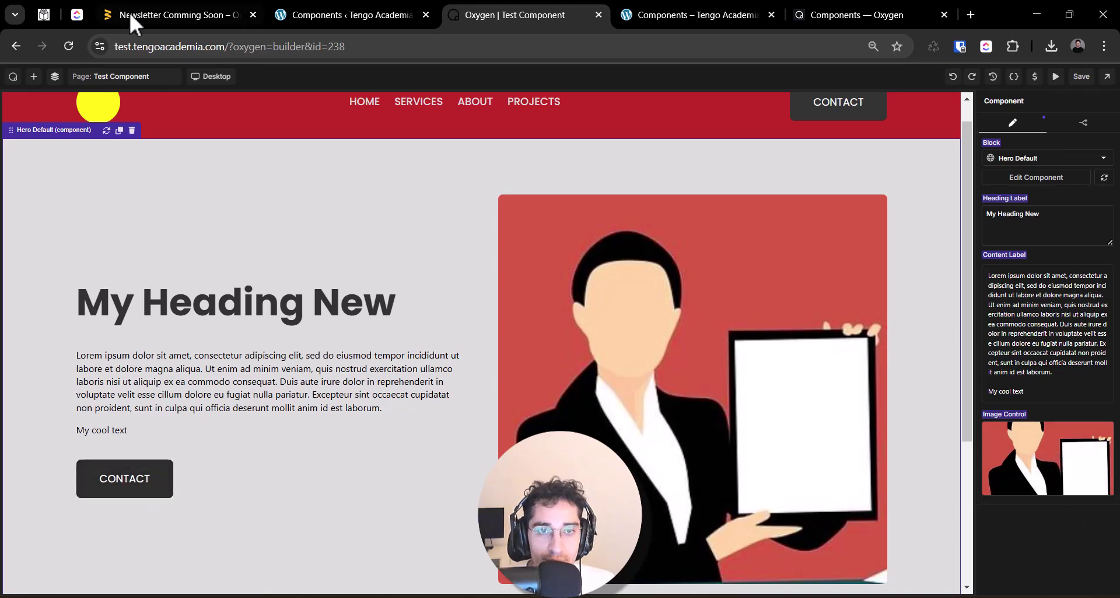
# Open Hero Default in the builder and select its CONTACT button in the Structure panel.
pyautogui.click(356, 17)
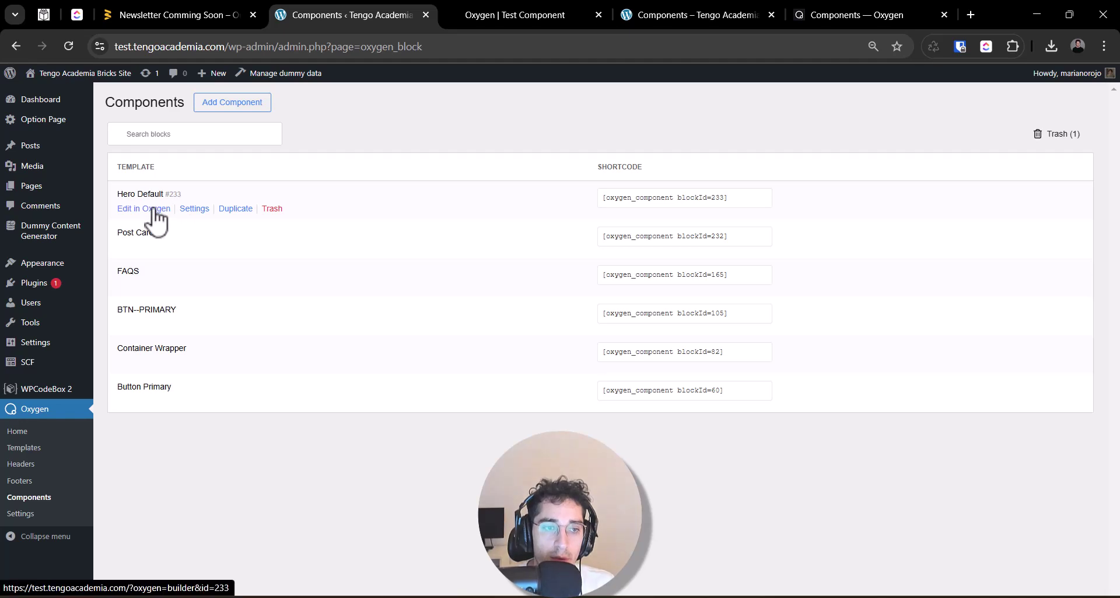
pyautogui.click(155, 211)
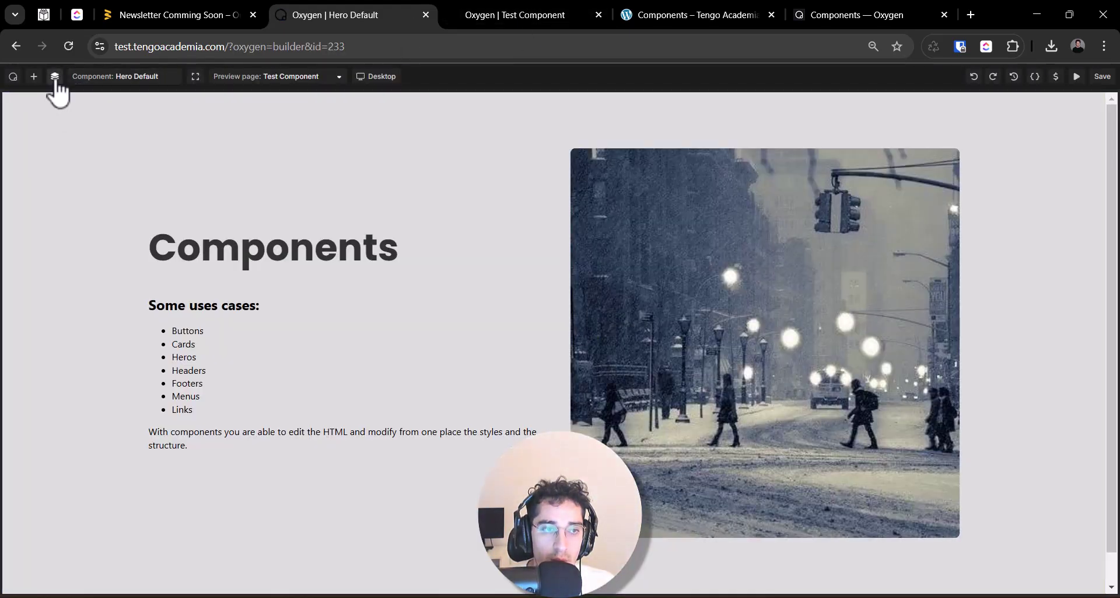
pyautogui.click(55, 77)
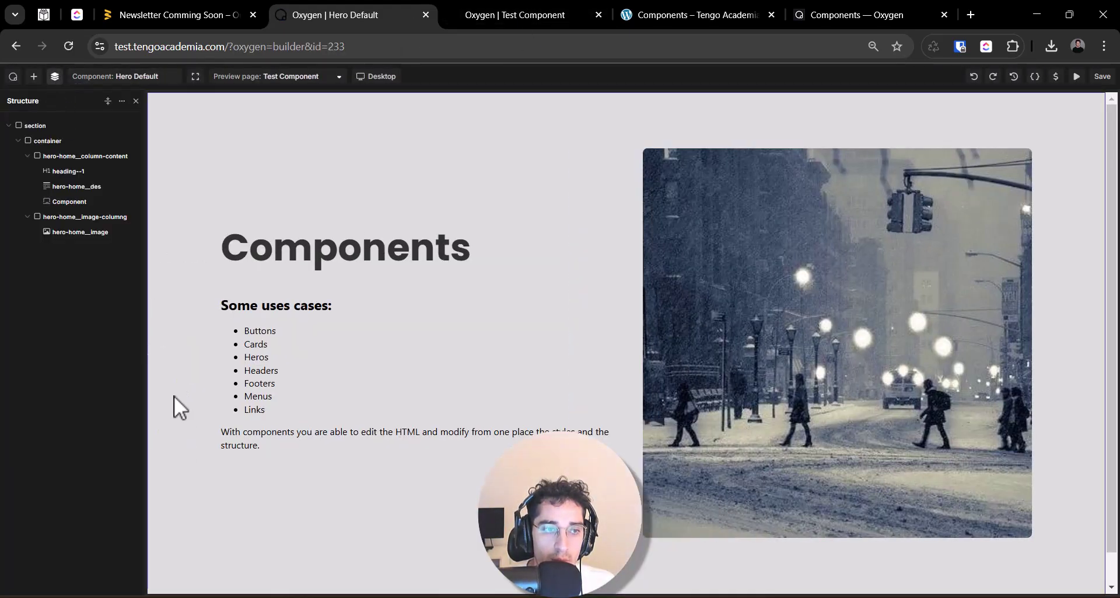
pyautogui.click(291, 466)
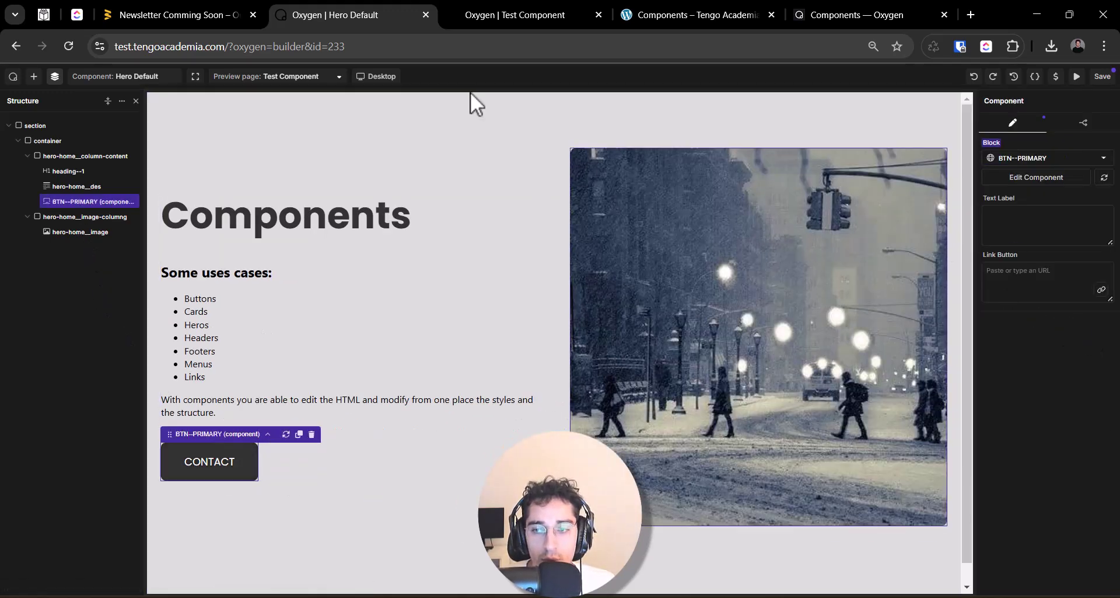
pyautogui.click(55, 77)
pyautogui.click(55, 76)
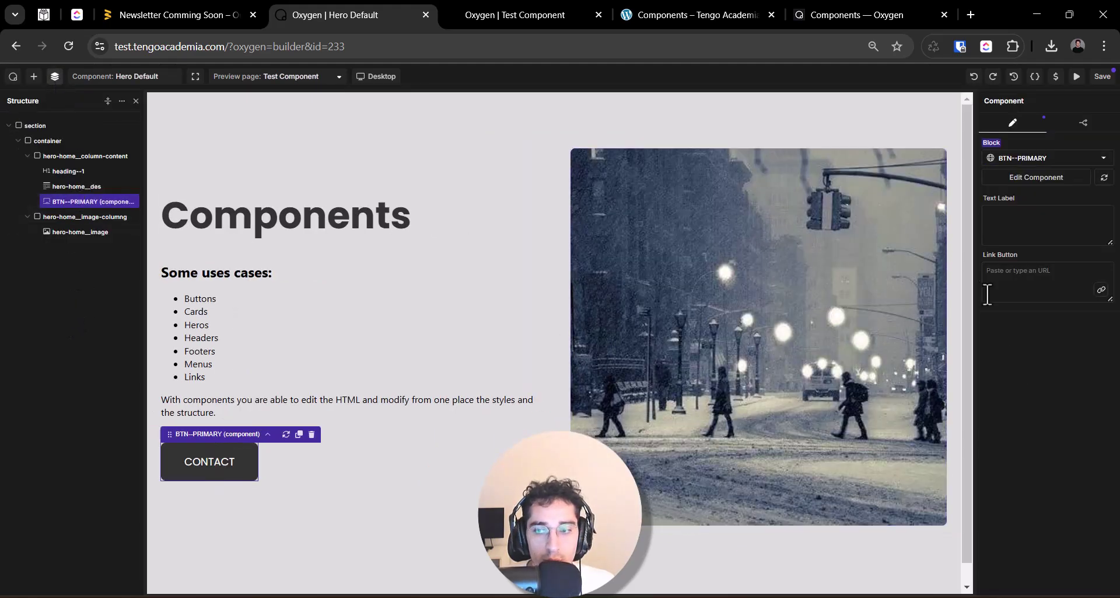
# Add a Text Link element below the CONTACT button, found by searching 'text'.
pyautogui.click(33, 77)
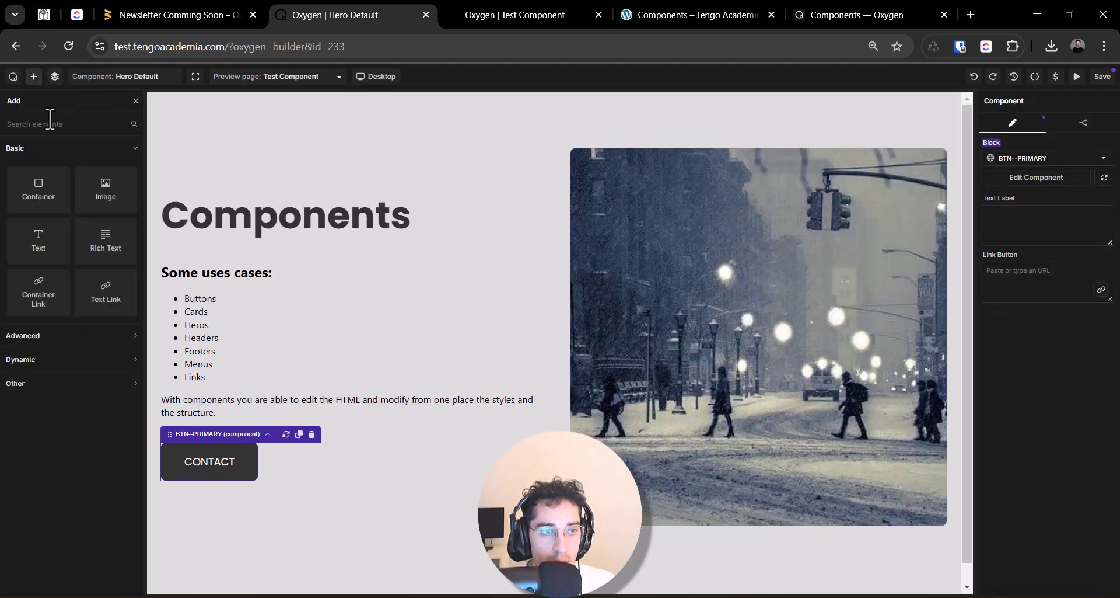
pyautogui.write('butto')
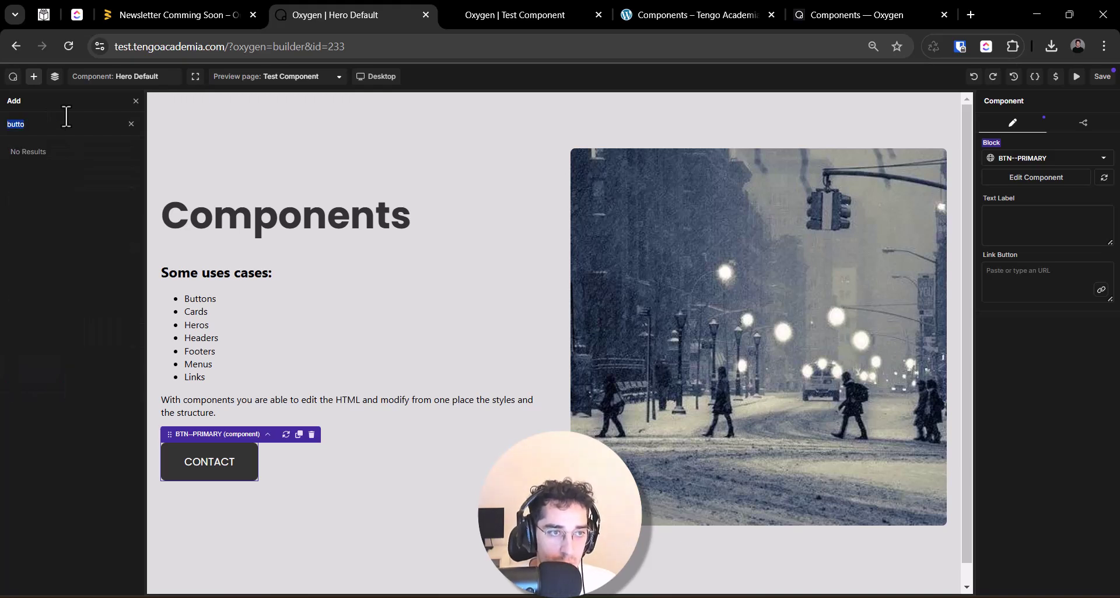
pyautogui.press('BackSpace')
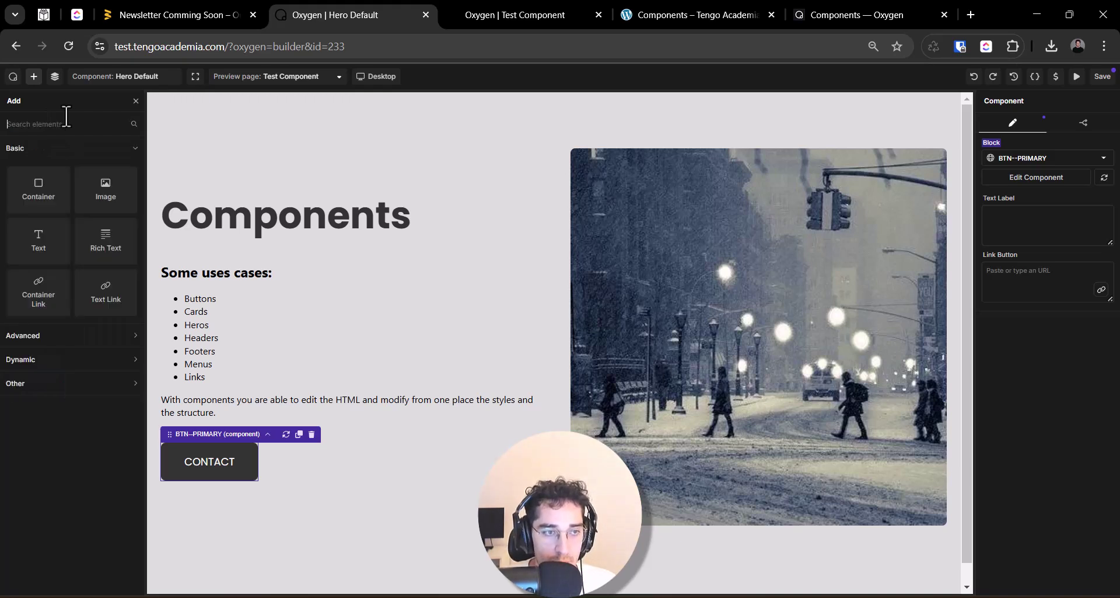
pyautogui.write('text')
pyautogui.click(105, 175)
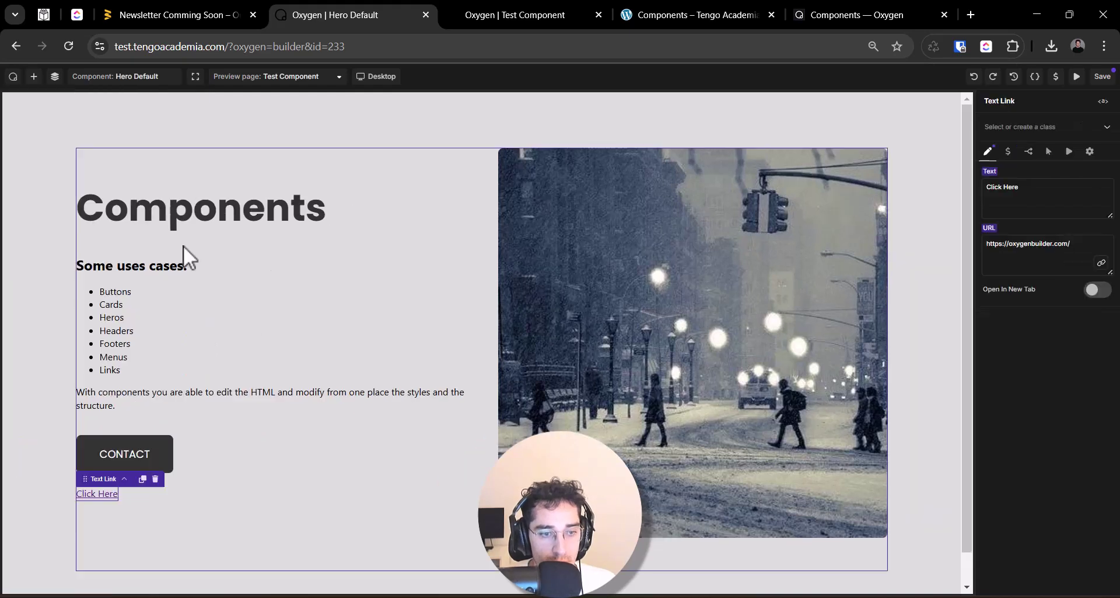
# Give the new link the btn--primary and hero__btn--primary classes.
pyautogui.click(1041, 122)
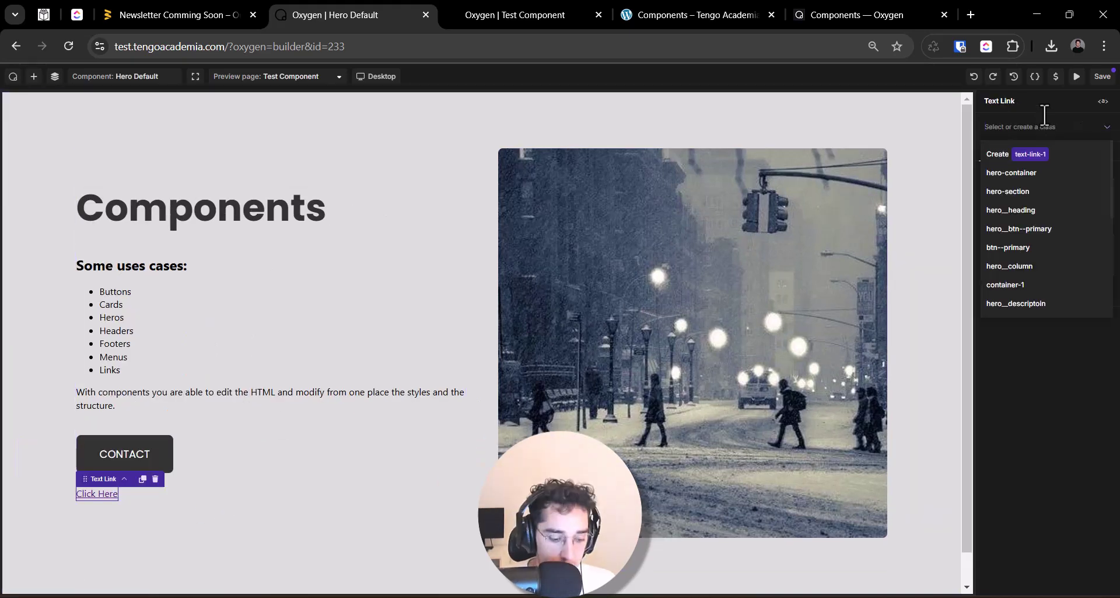
pyautogui.write('btn--')
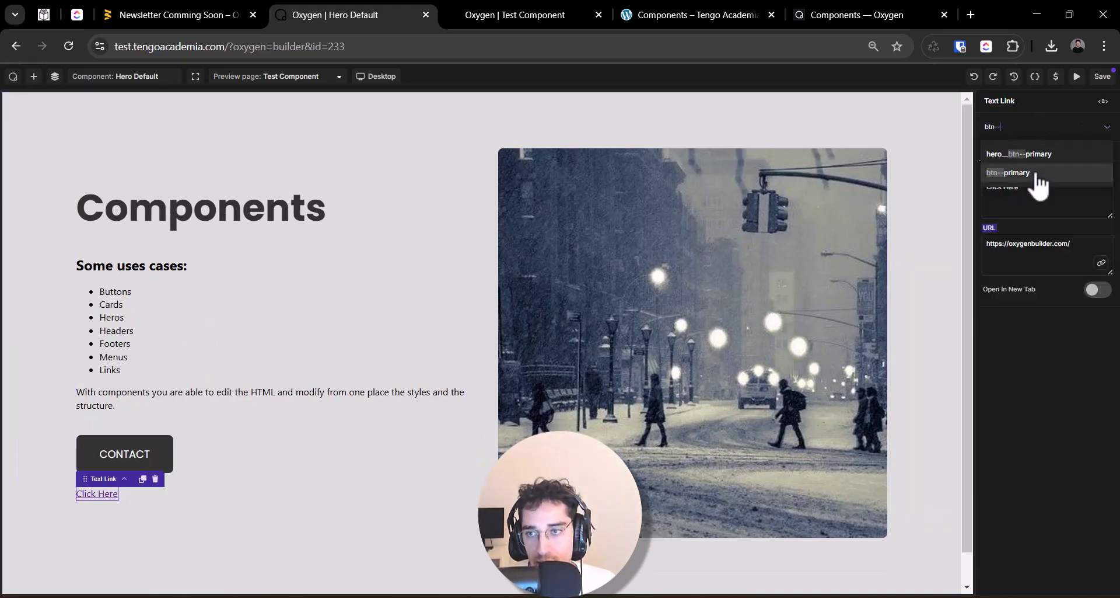
pyautogui.click(1026, 173)
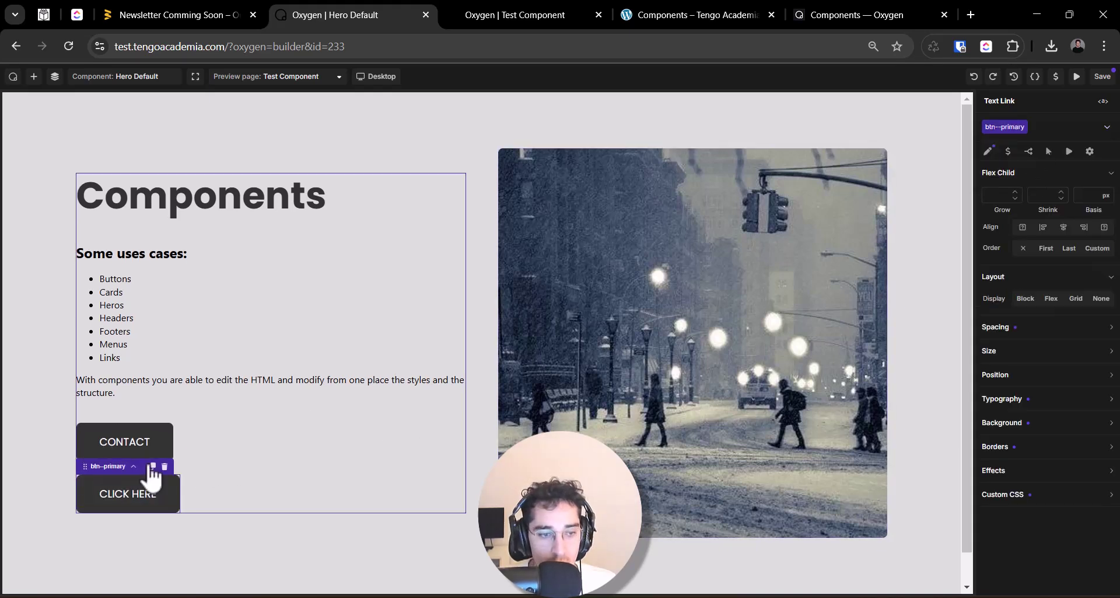
pyautogui.click(1066, 127)
pyautogui.write('btn')
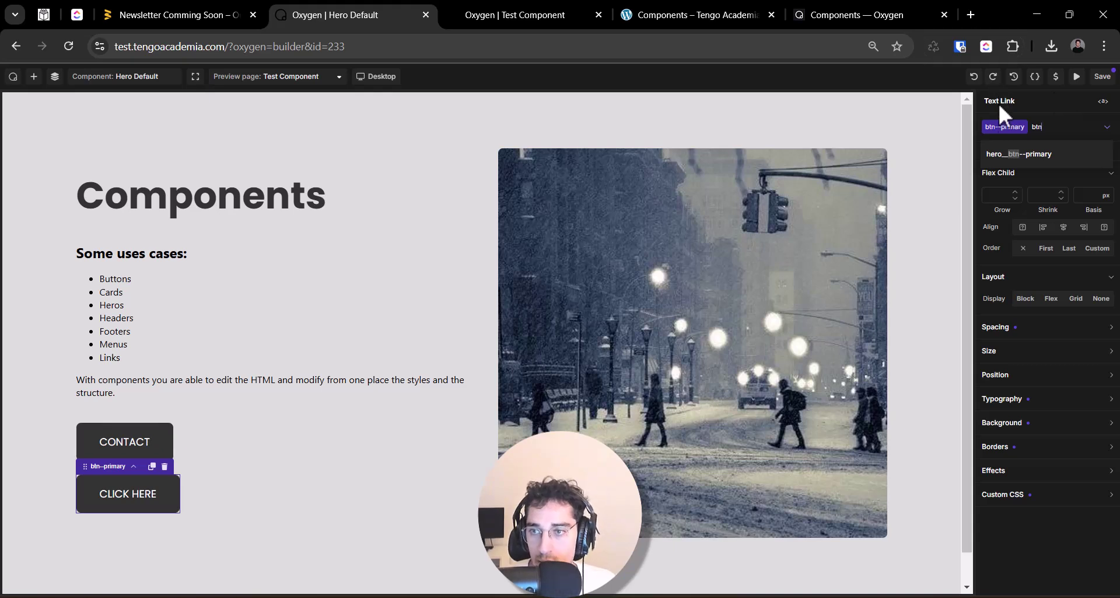
pyautogui.click(1008, 154)
pyautogui.click(202, 432)
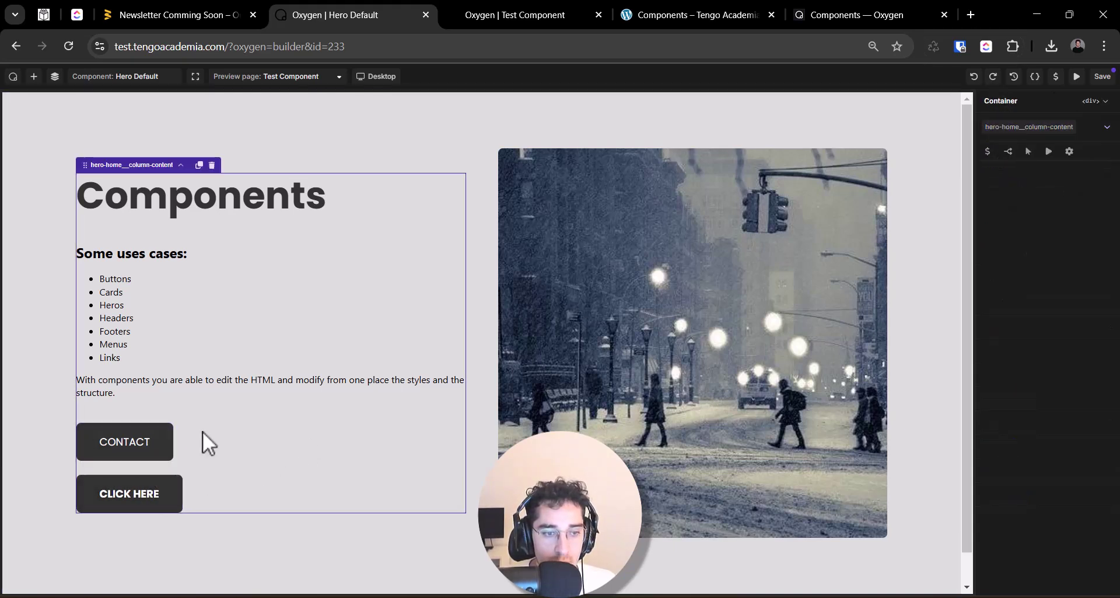
# Delete the CONTACT button component and save the component.
pyautogui.click(162, 443)
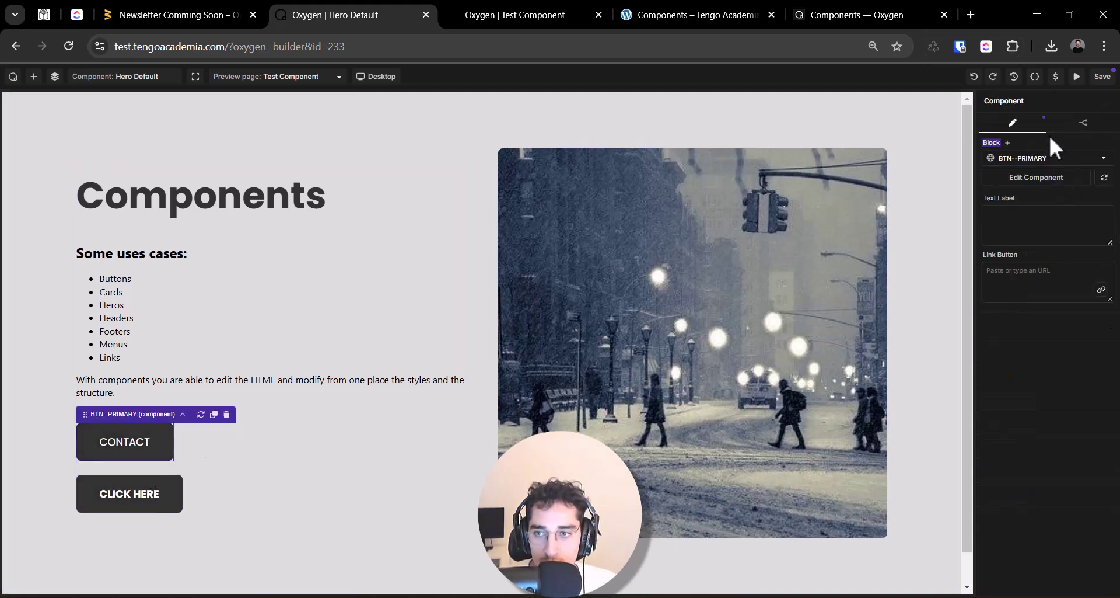
pyautogui.click(227, 416)
pyautogui.click(180, 463)
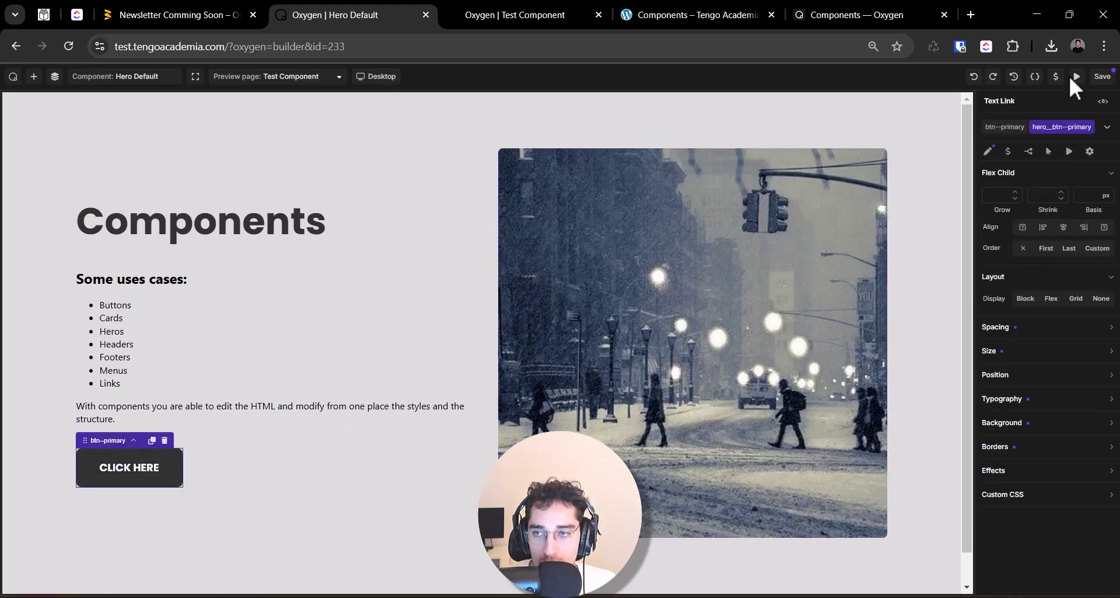
pyautogui.click(1110, 82)
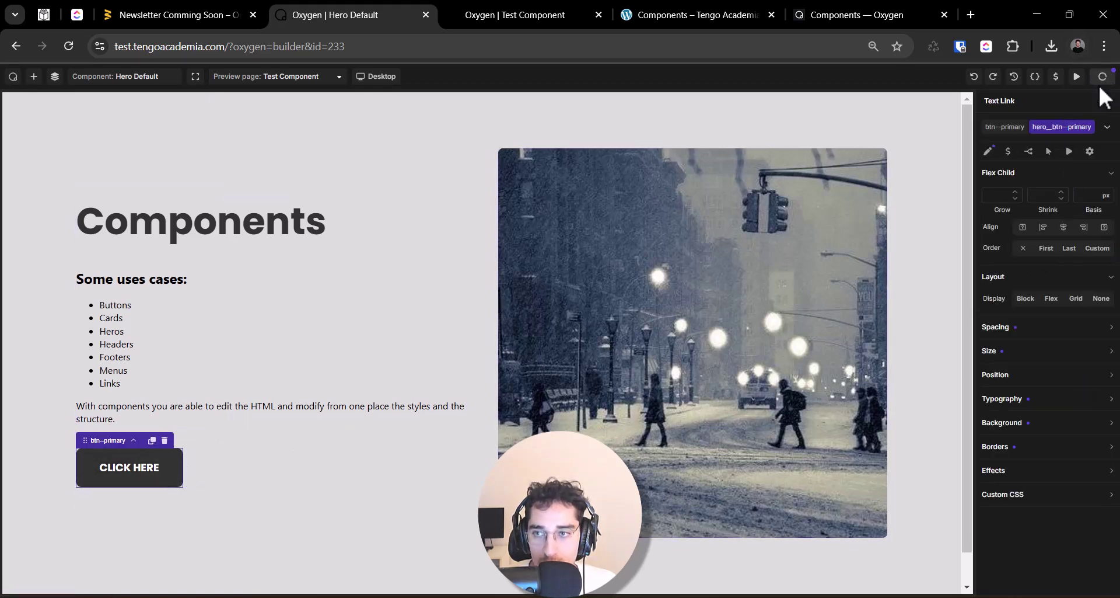
# Remove the hero__btn--primary class from Click Here and lock btn--primary.
pyautogui.click(1090, 127)
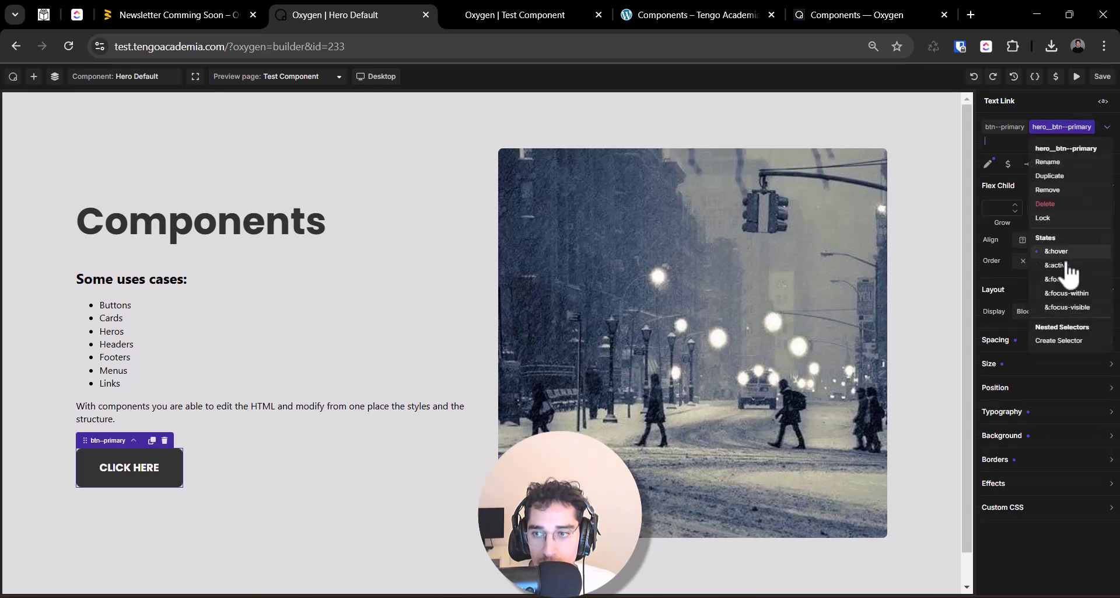
pyautogui.click(1062, 190)
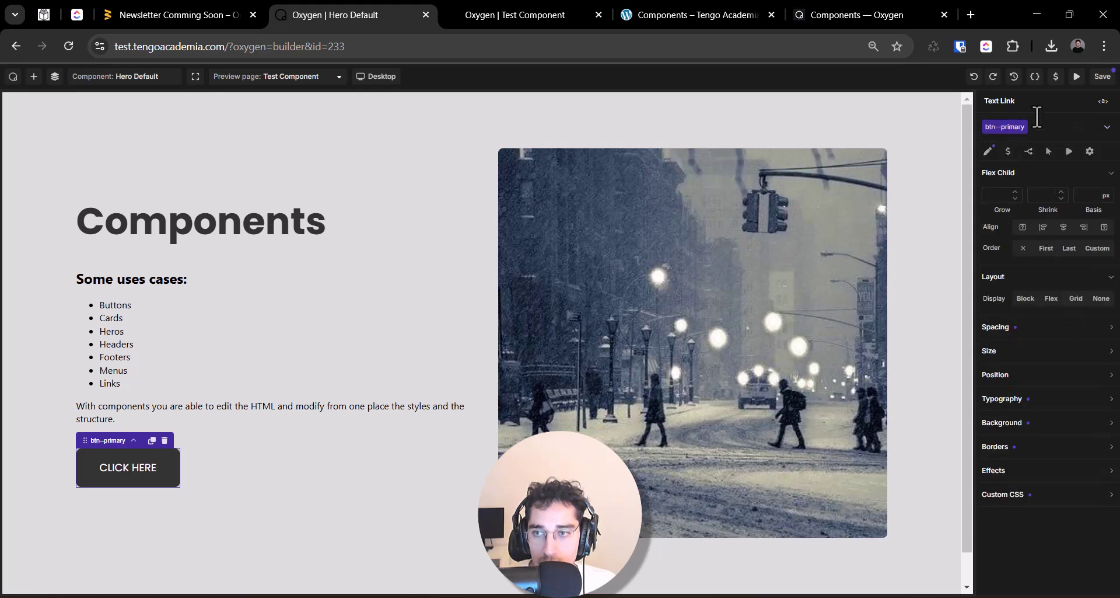
pyautogui.click(1027, 132)
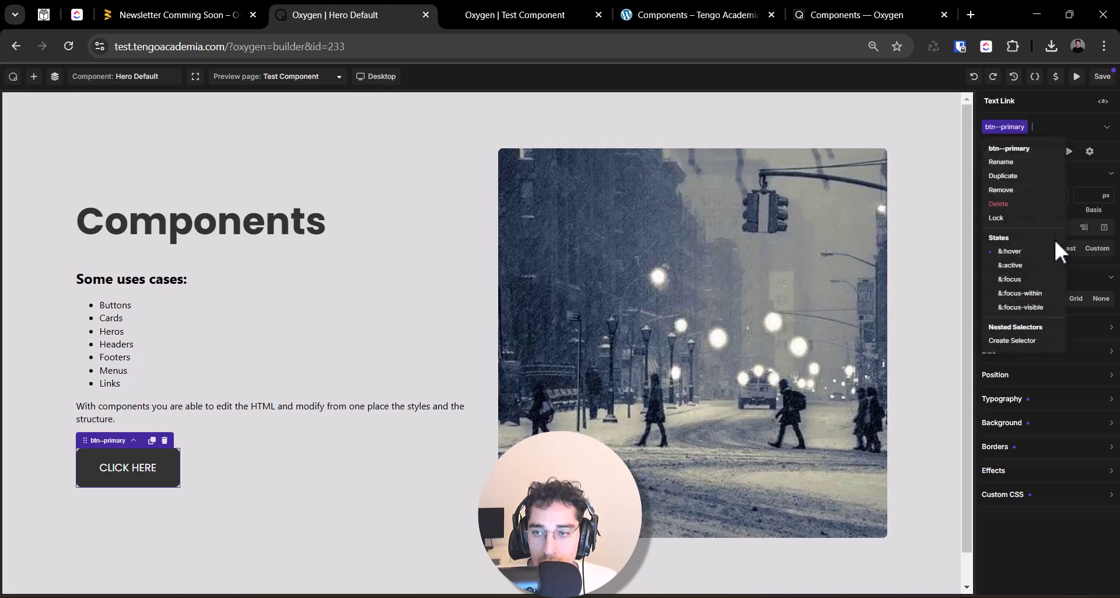
pyautogui.click(1021, 219)
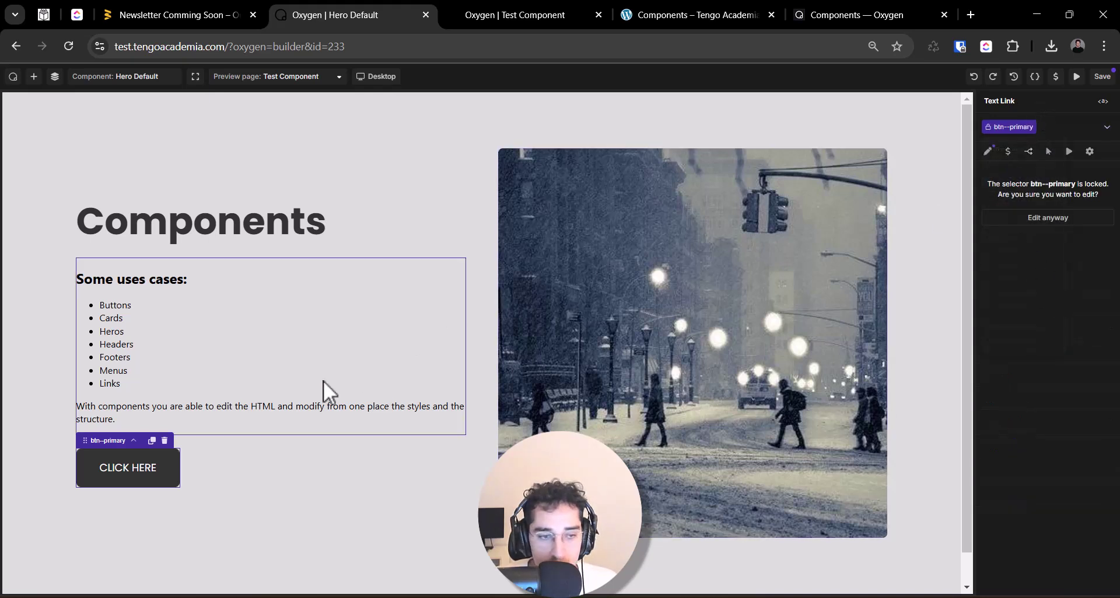
# Expose the link's Text as property 'Text Label' and URL as 'Link', then save.
pyautogui.click(992, 154)
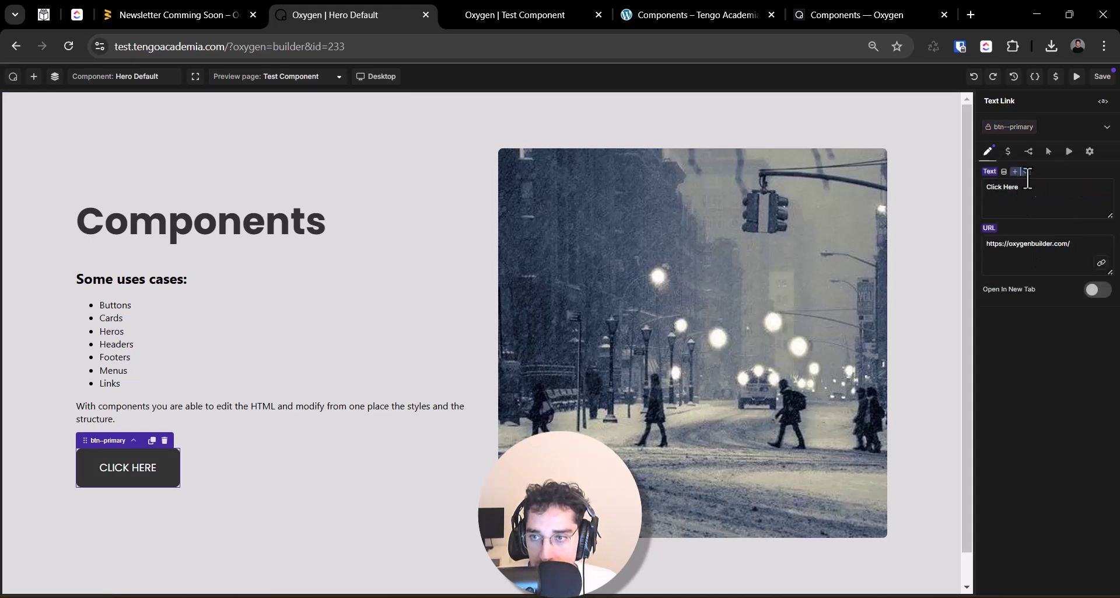
pyautogui.click(1015, 171)
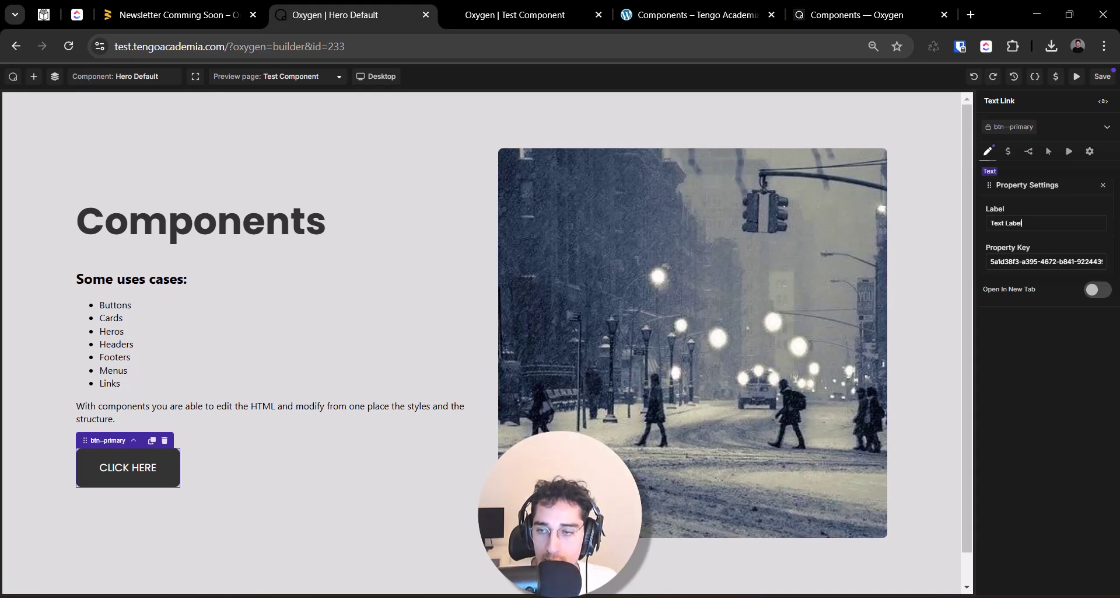
pyautogui.click(1045, 286)
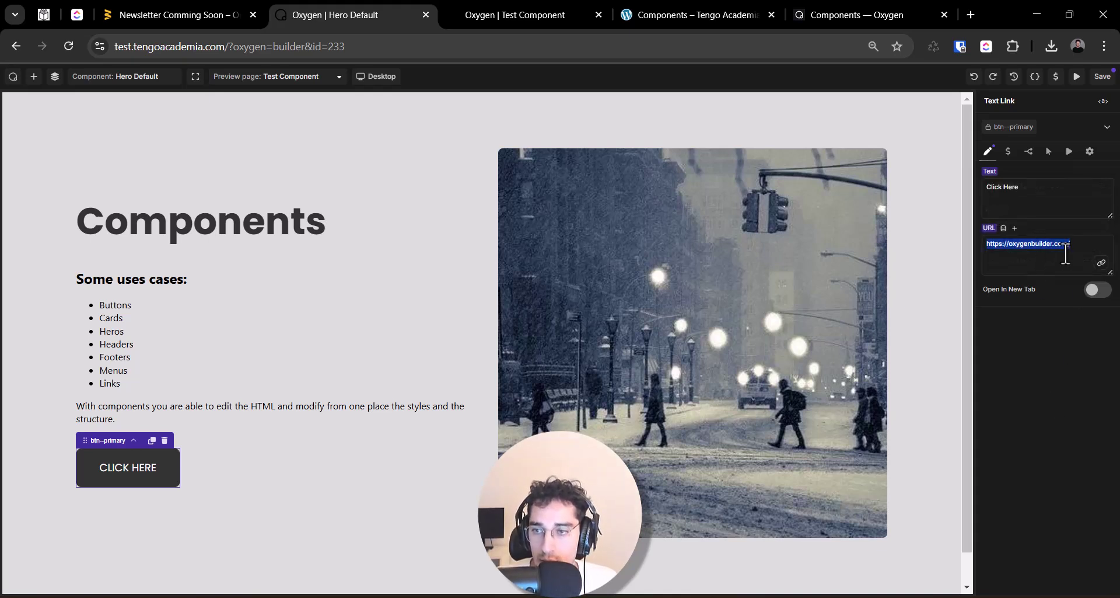
pyautogui.click(1016, 228)
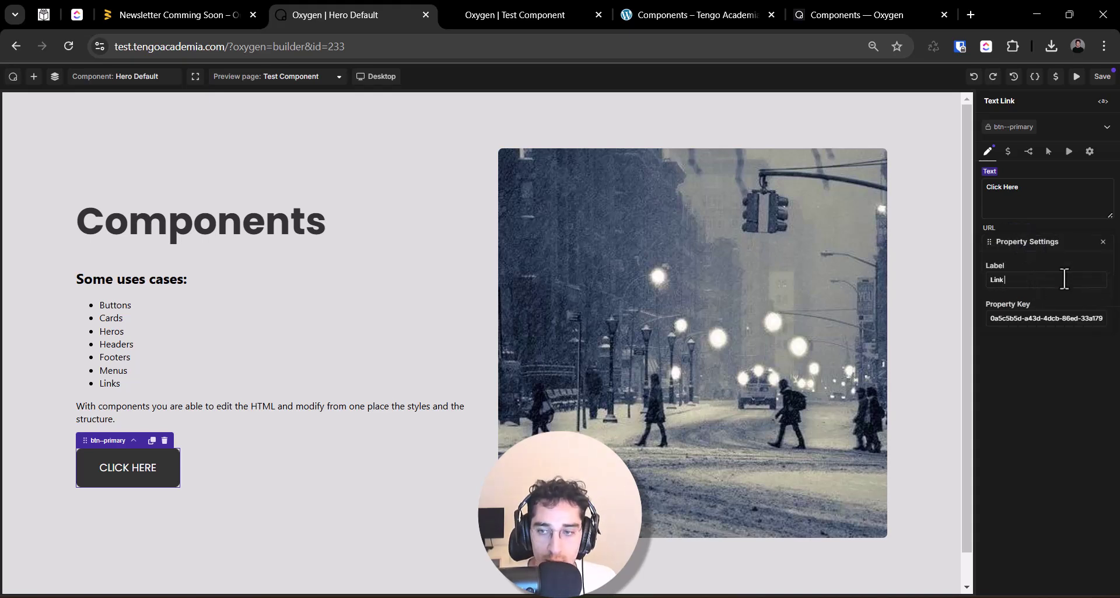
pyautogui.click(1052, 400)
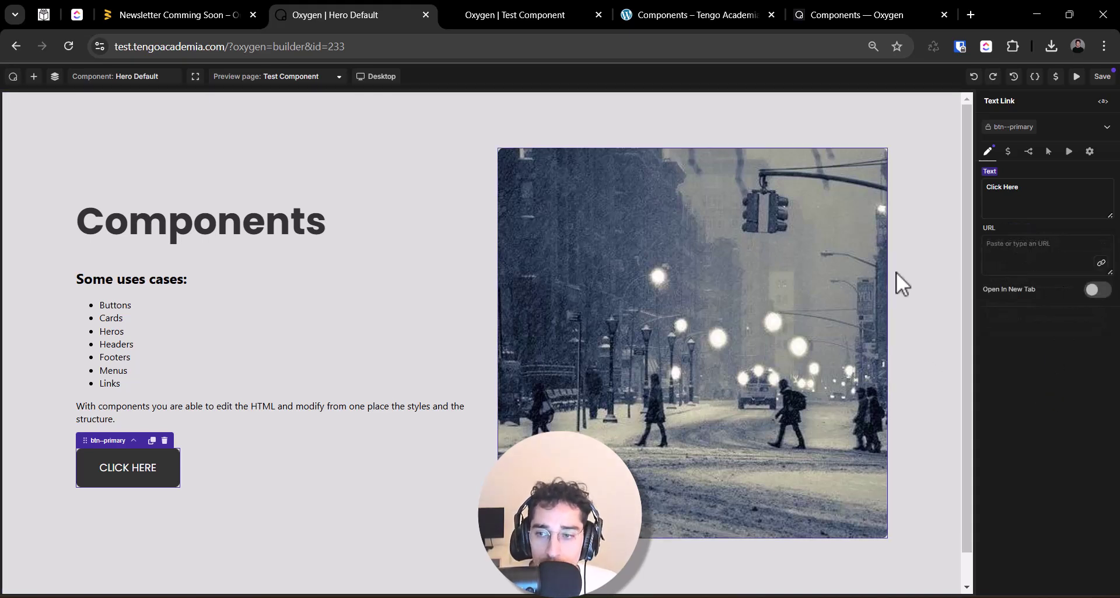
pyautogui.click(1102, 77)
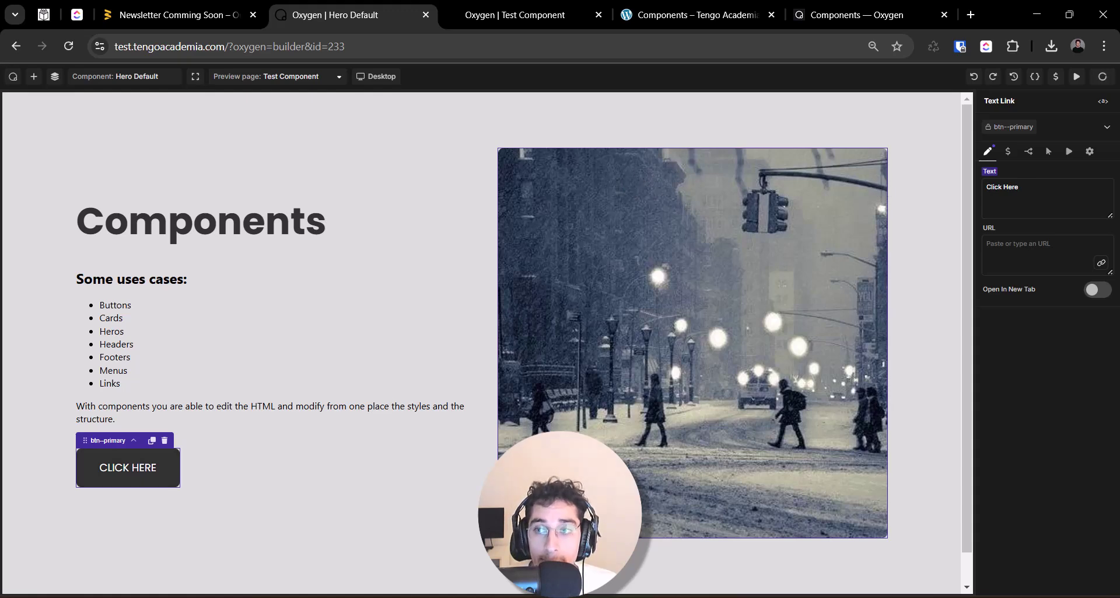
# Reload the Test Component page, cancel the prompt, and save it.
pyautogui.click(488, 14)
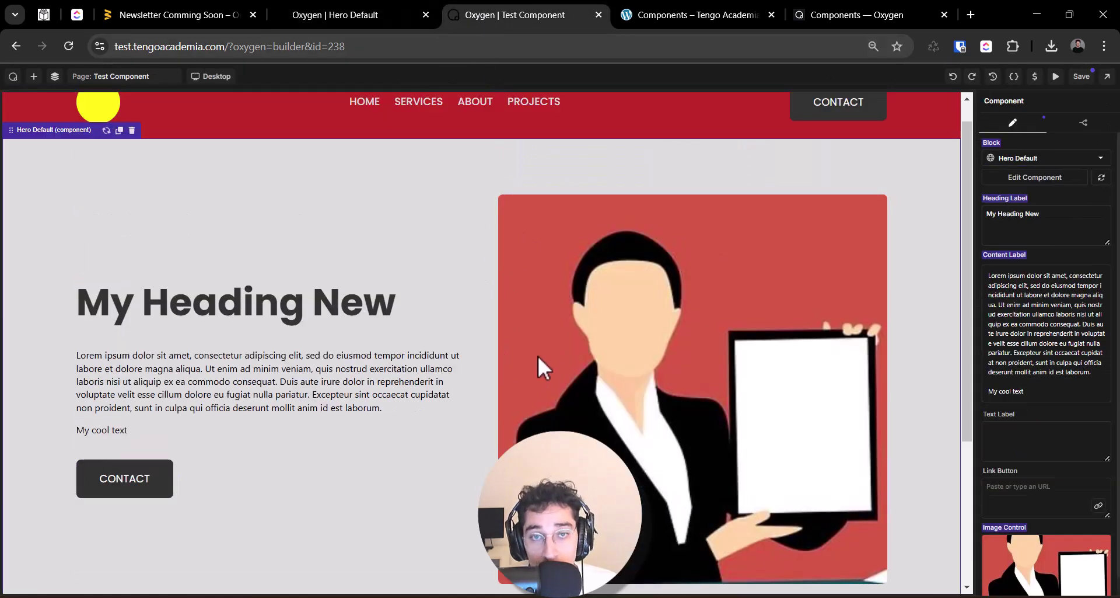
pyautogui.press('F5')
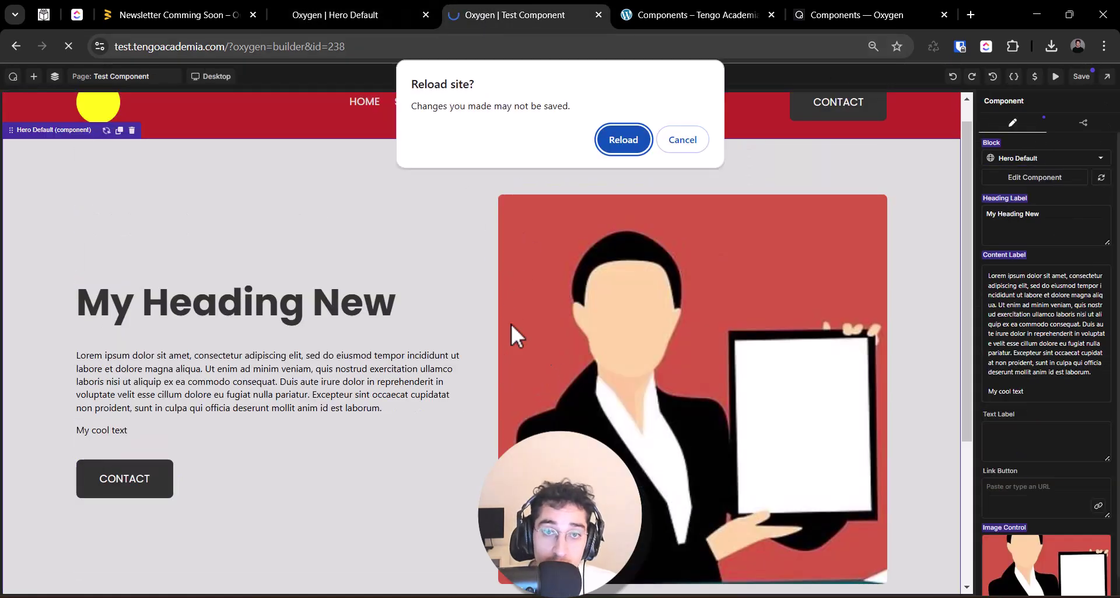
pyautogui.click(678, 145)
pyautogui.click(1081, 77)
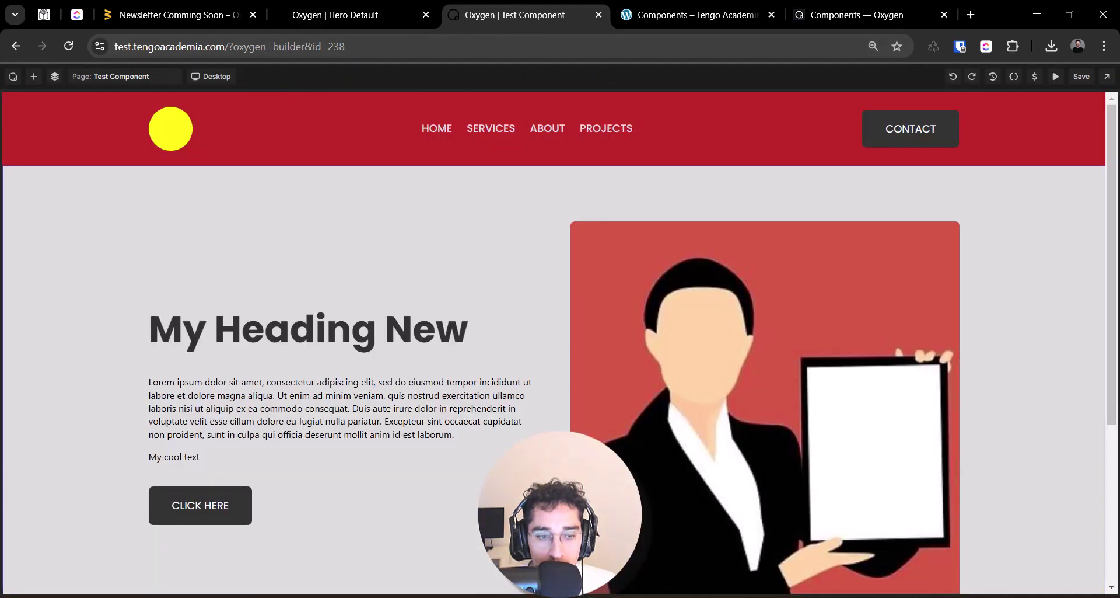
# Select the Hero Default component to show its editable properties.
pyautogui.click(175, 513)
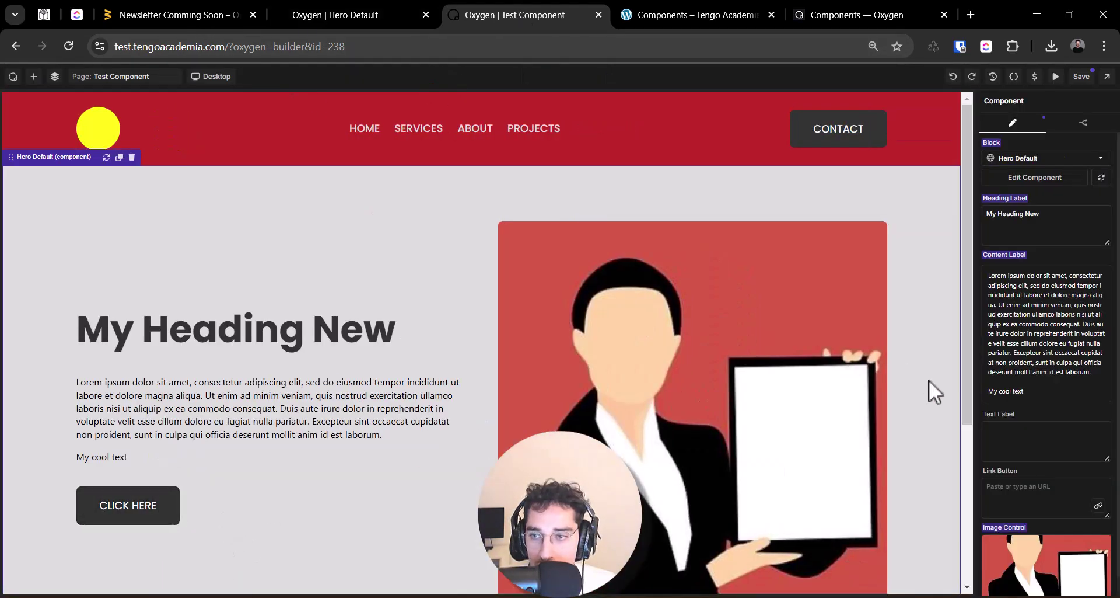
pyautogui.click(1072, 377)
pyautogui.scroll(-1, 1059, 432)
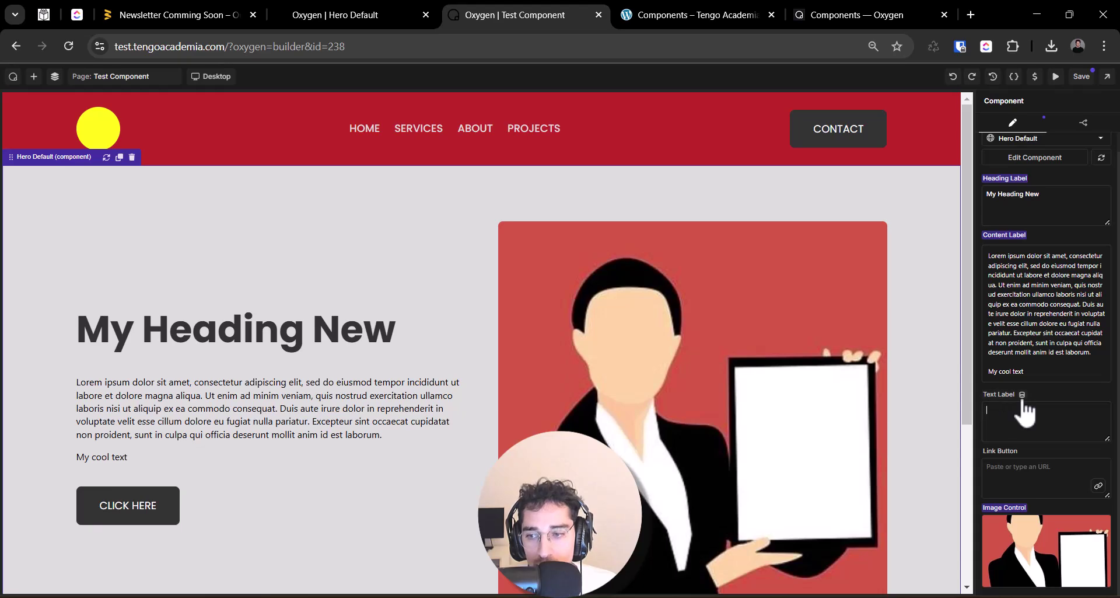
# In the Hero Default editor, relabel the text property 'Text Label Button' and check the Link Button URL property.
pyautogui.hotkey('ctrl', 'shift', 'Tab')
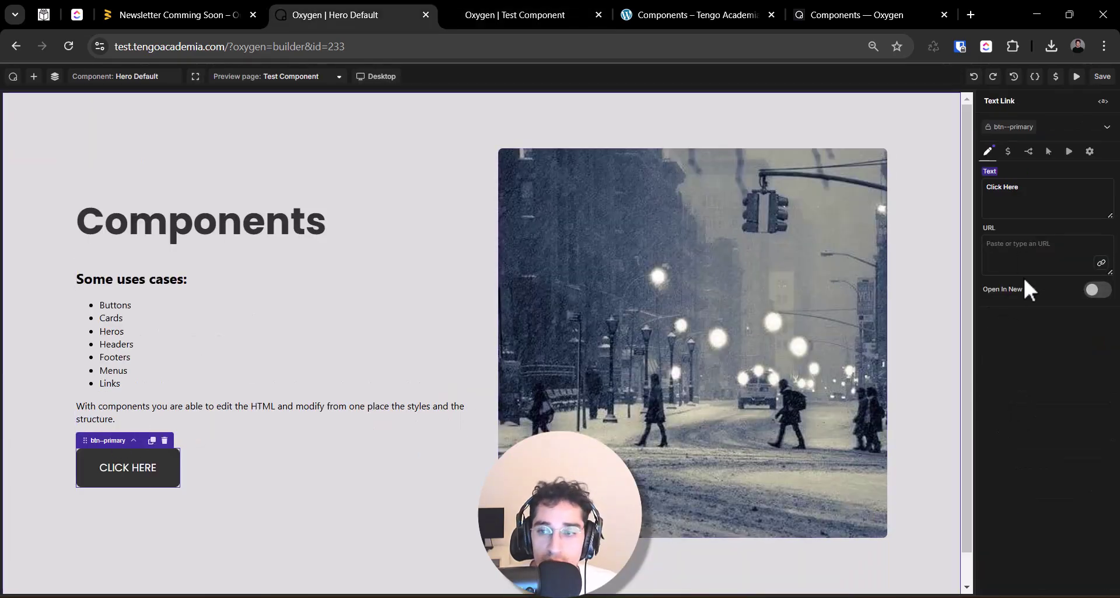
pyautogui.click(1017, 171)
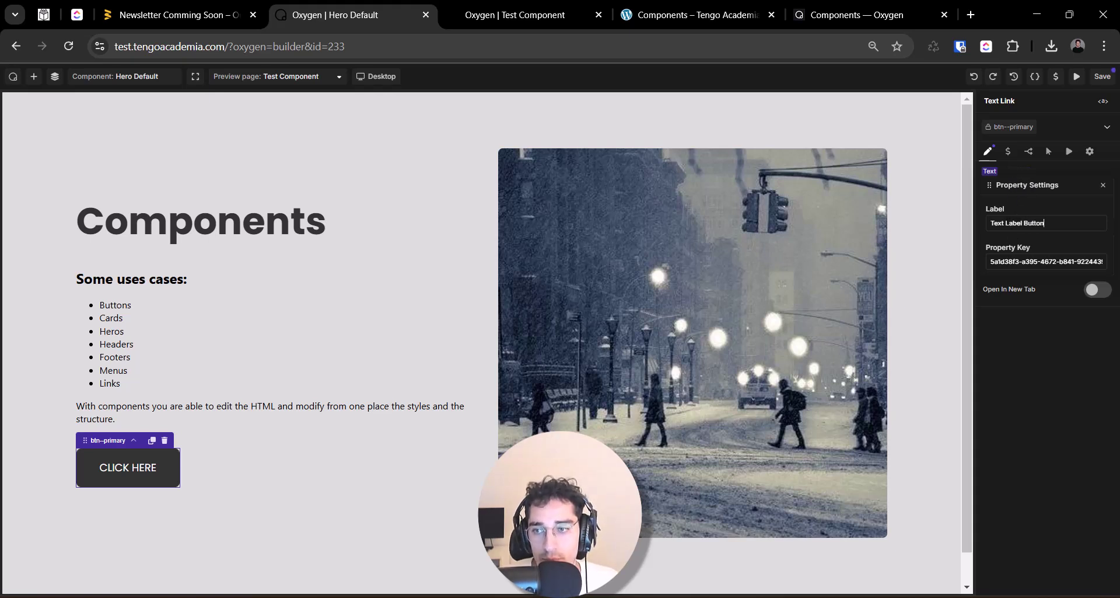
pyautogui.click(1042, 311)
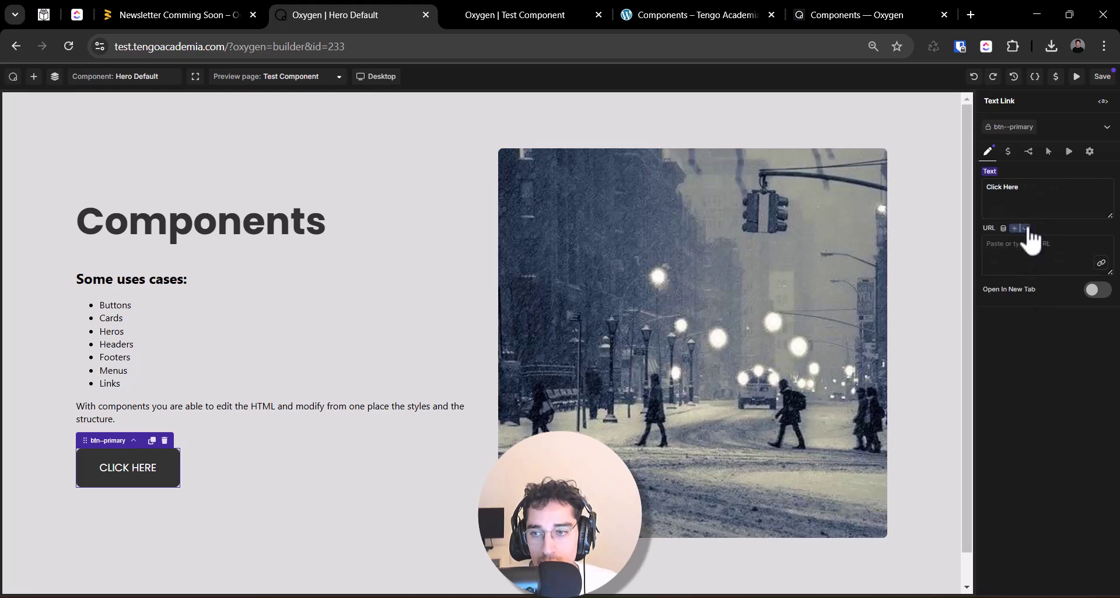
pyautogui.click(1017, 228)
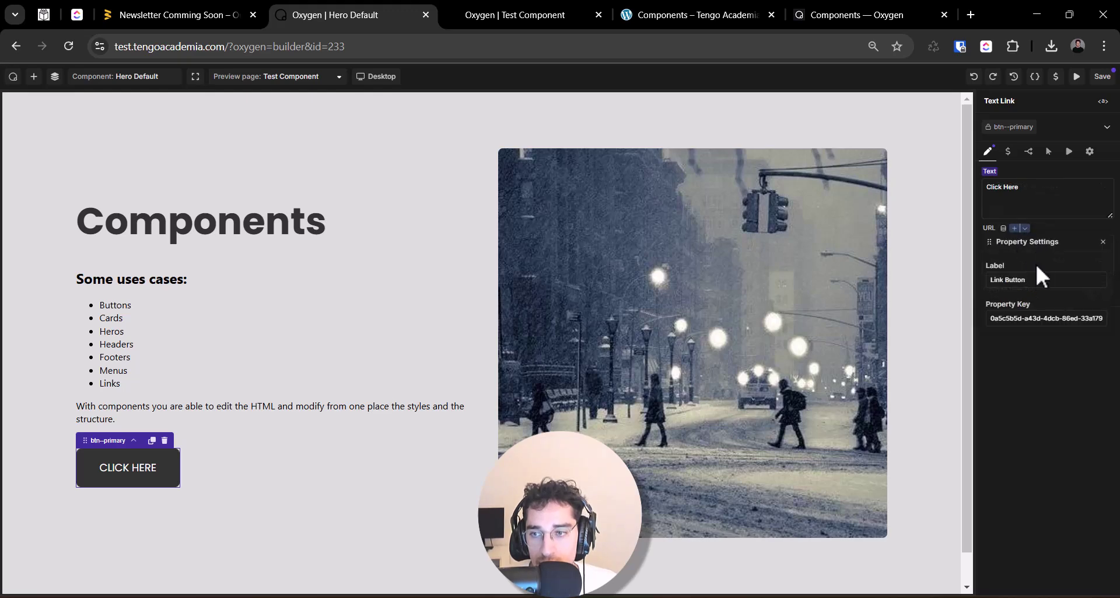
pyautogui.click(1051, 336)
# Reload the Test Component editor and select the Hero Default component.
pyautogui.hotkey('ctrl', 'Tab')
pyautogui.hotkey('ctrl', 'r')
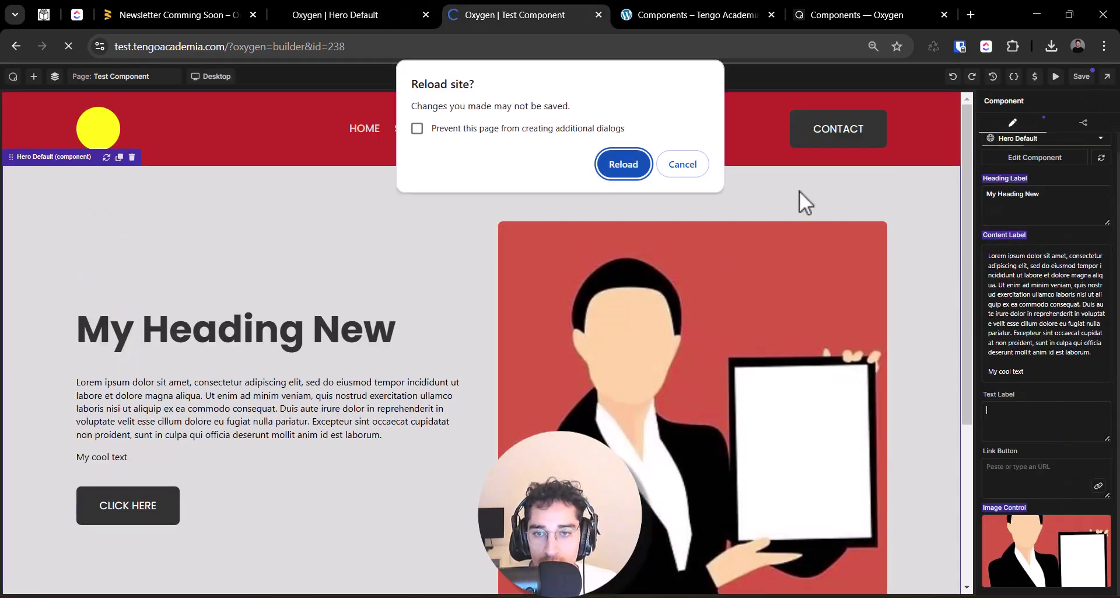
pyautogui.click(622, 168)
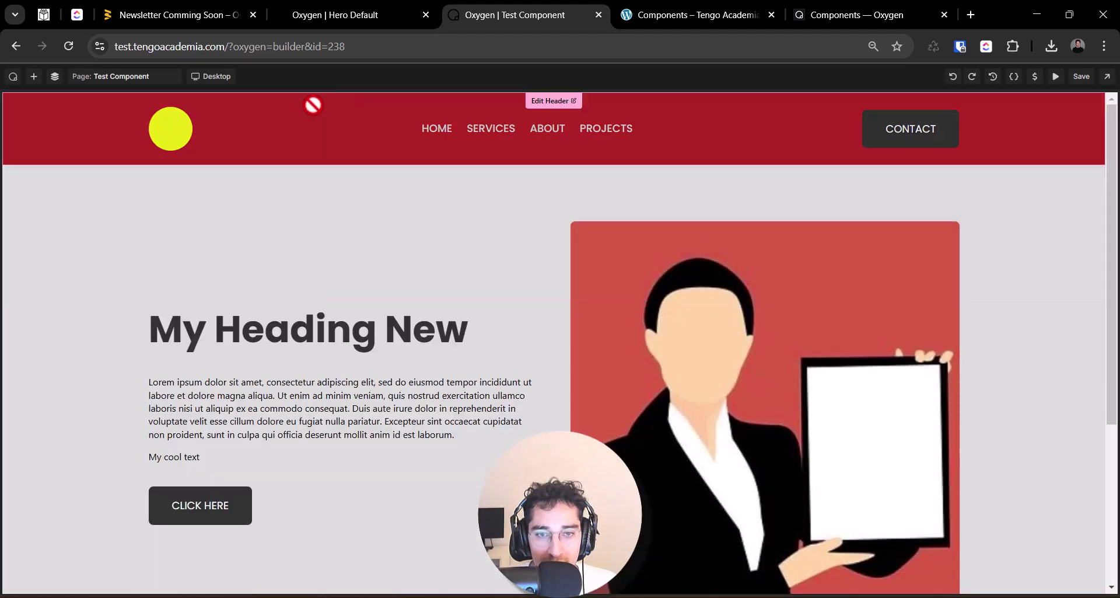
pyautogui.scroll(-5, 338, 389)
pyautogui.click(227, 243)
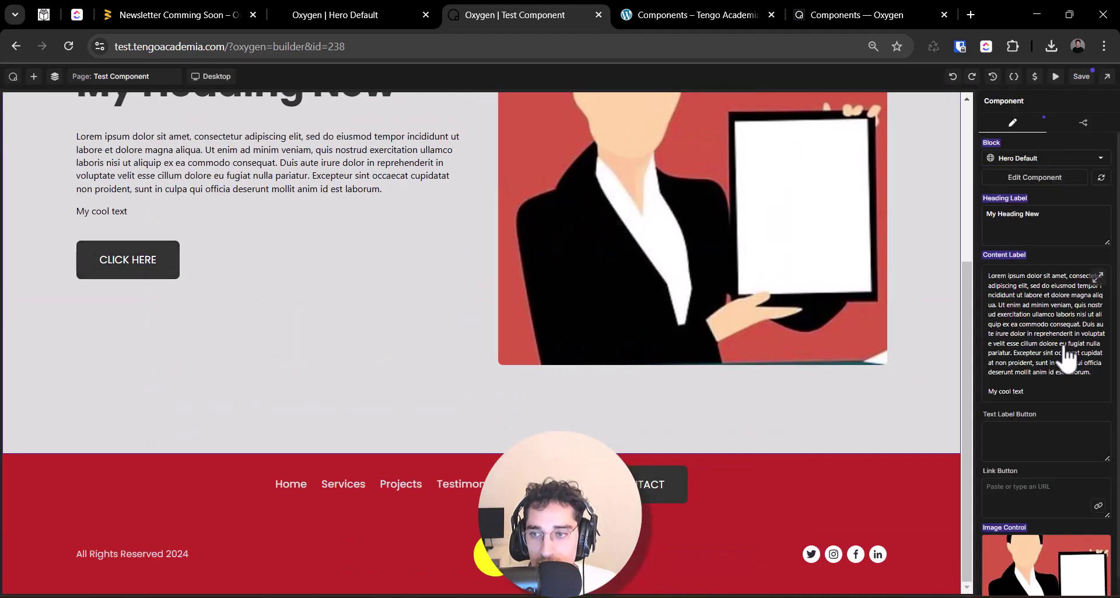
pyautogui.scroll(-1, 1045, 380)
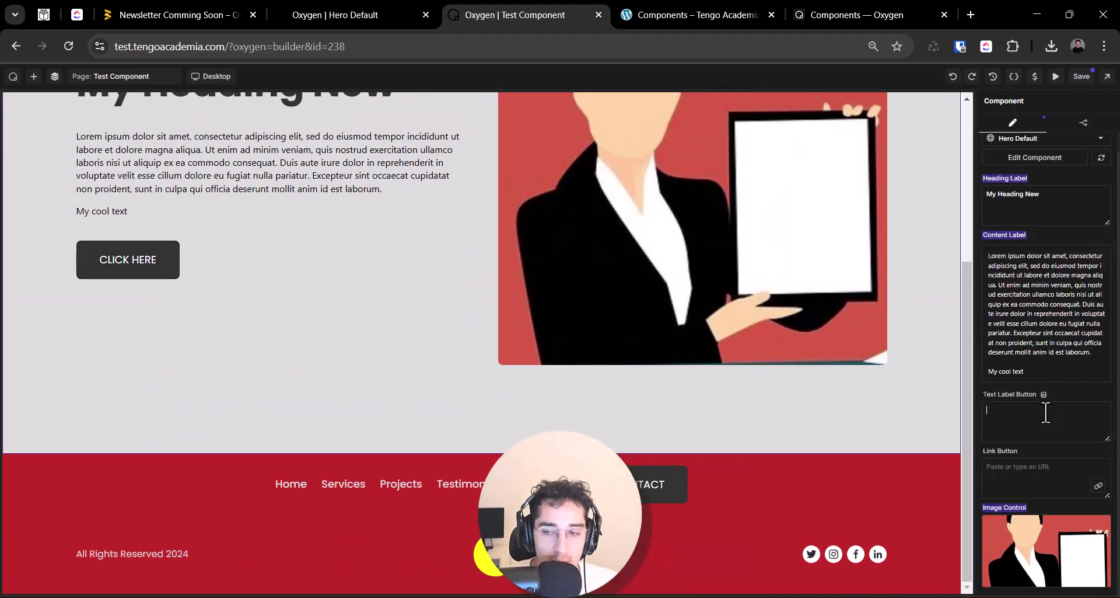
# Label the hero button Contact Me and set its link to #, without picking a page.
pyautogui.write('all')
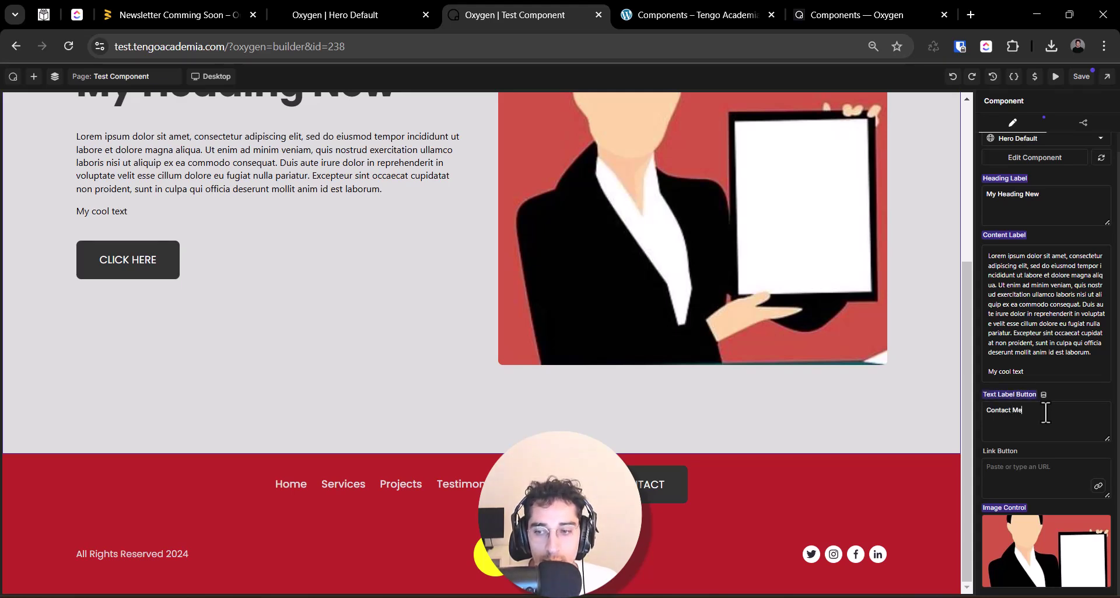
pyautogui.click(1031, 467)
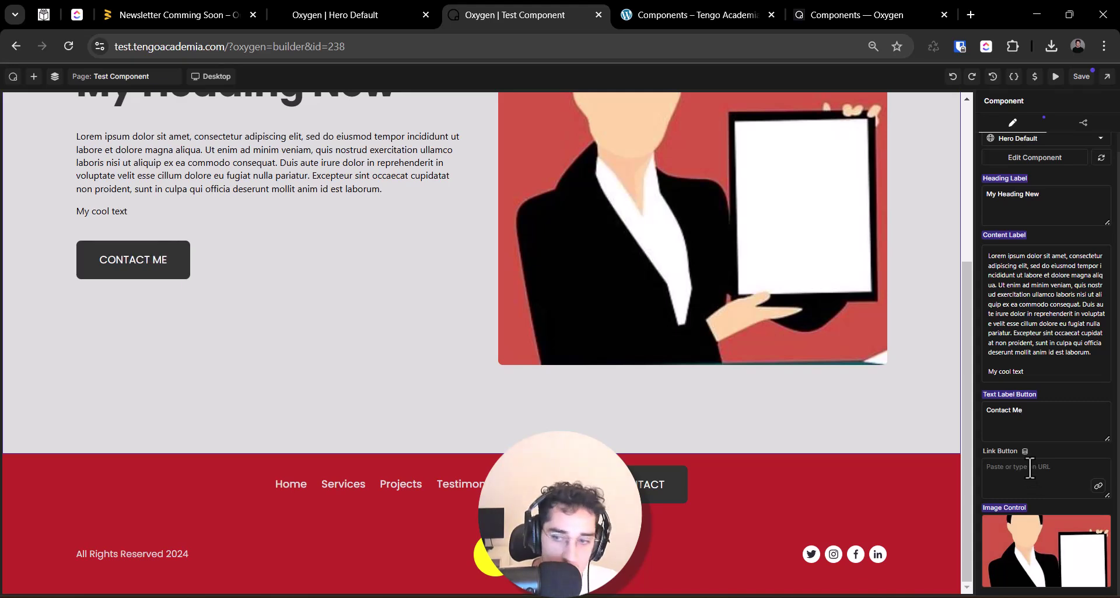
pyautogui.write('#')
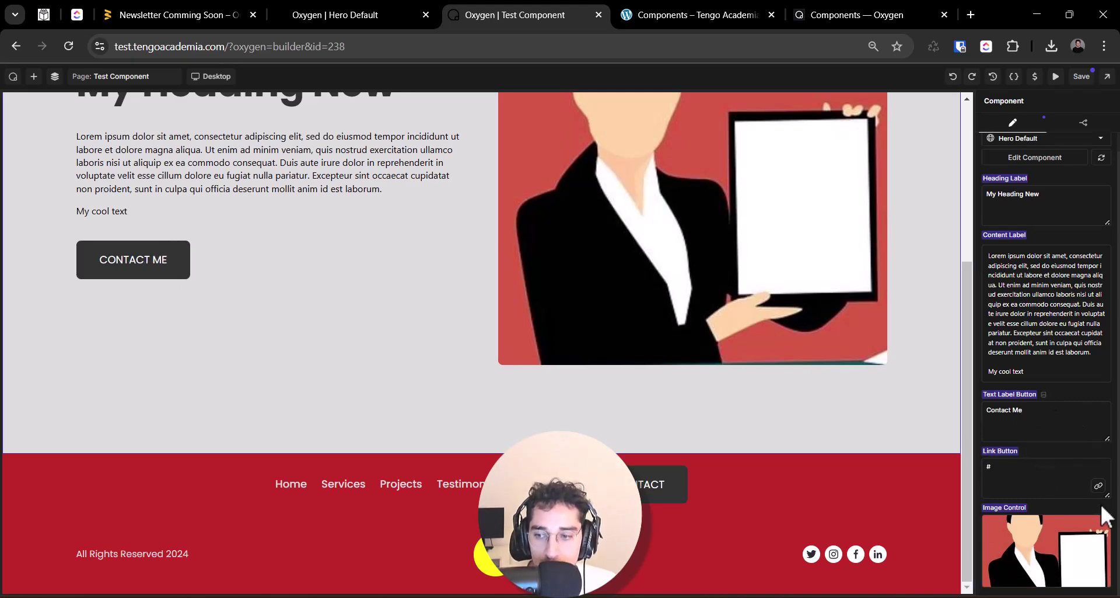
pyautogui.click(1098, 486)
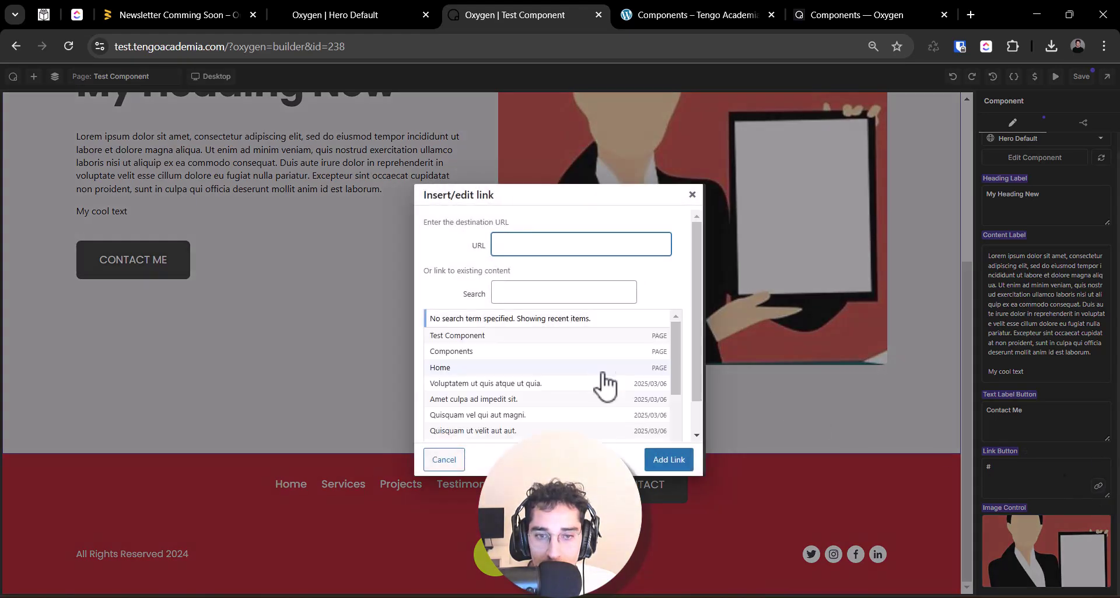
pyautogui.click(595, 367)
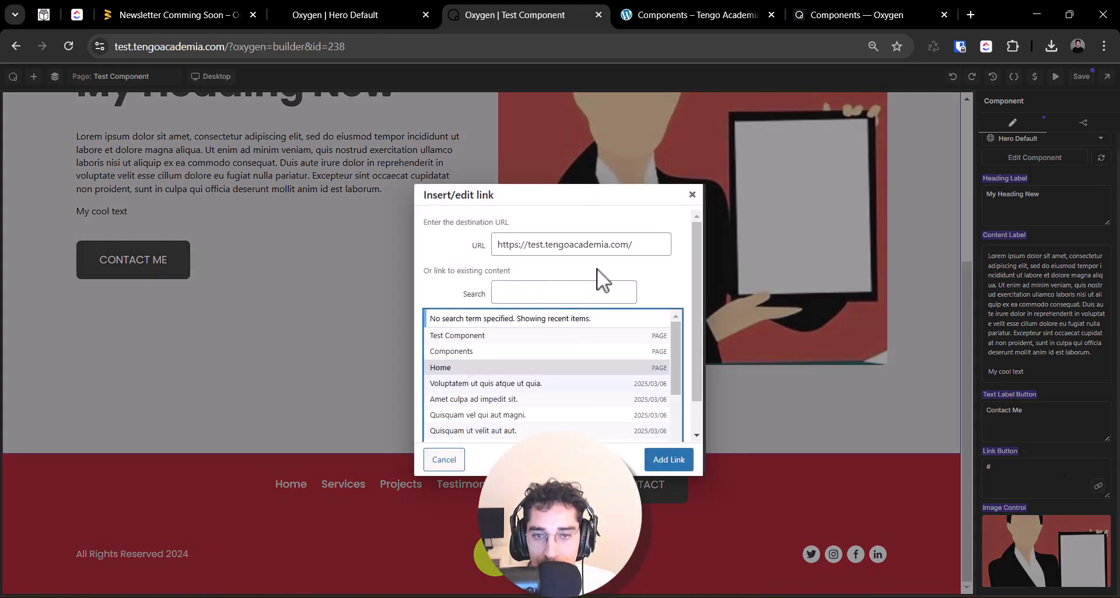
pyautogui.click(444, 459)
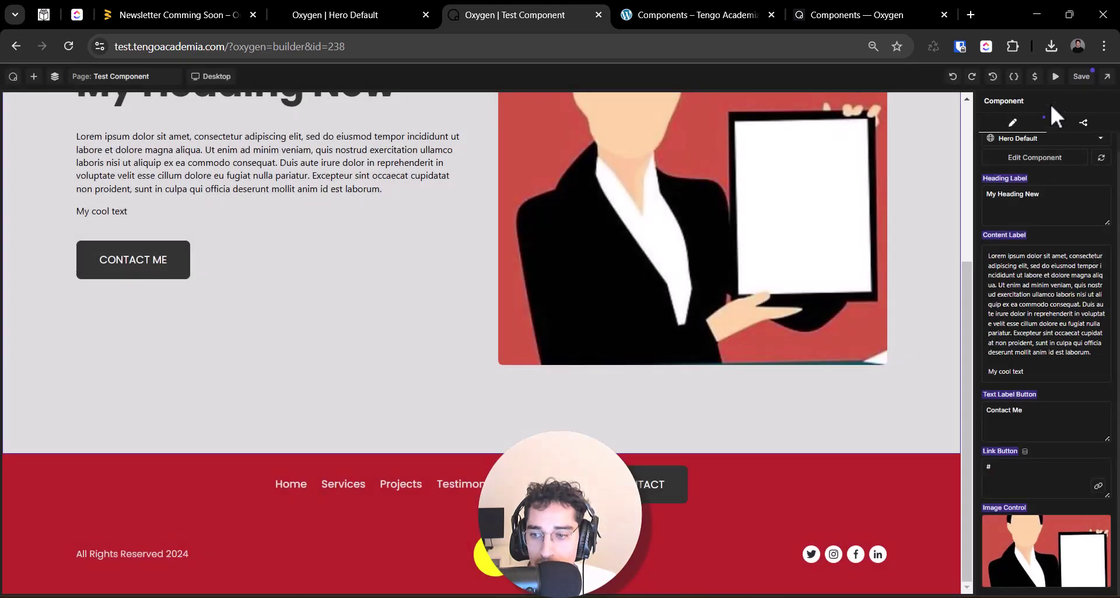
# Open the Test Component page on the live site in a new tab.
pyautogui.hotkey('ctrl', 'Tab')
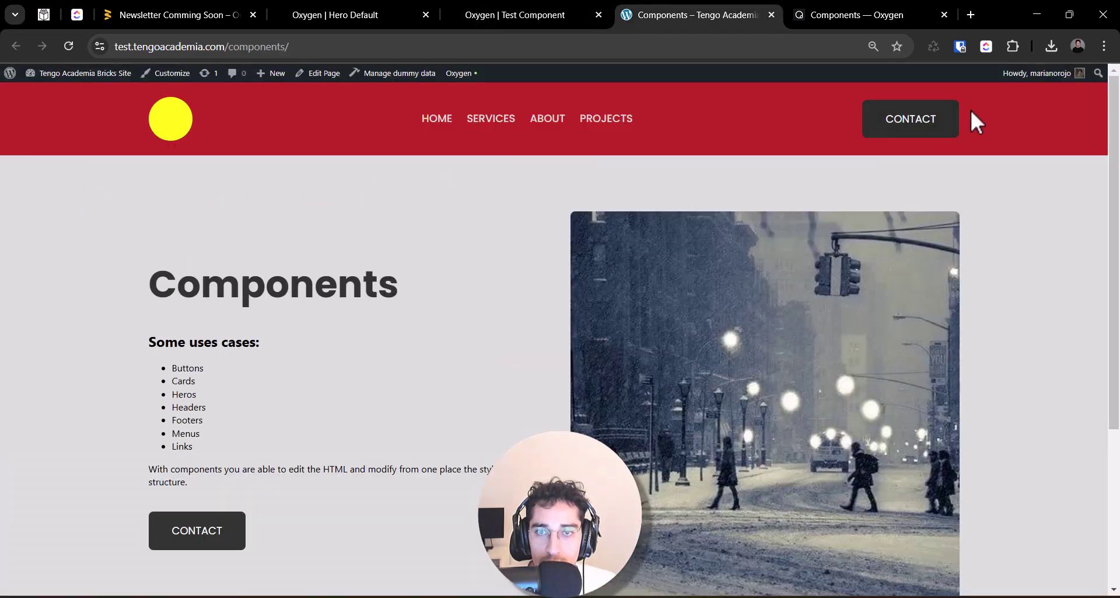
pyautogui.hotkey('ctrl', 'shift', 'Tab')
pyautogui.click(1104, 81)
pyautogui.click(1080, 105)
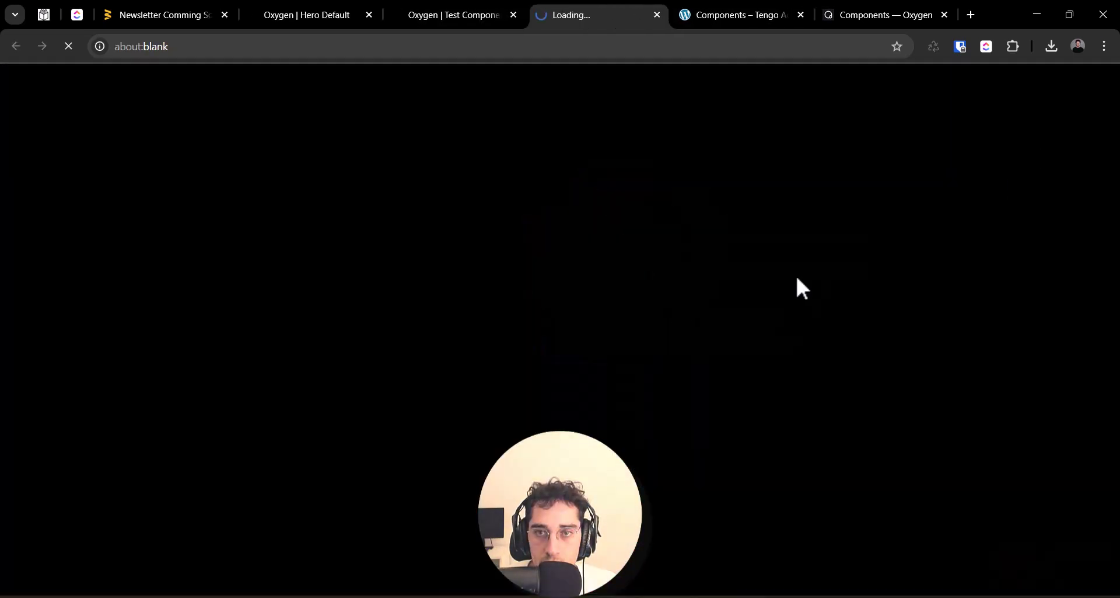
pyautogui.hotkey('ctrl', 'shift', 'Tab')
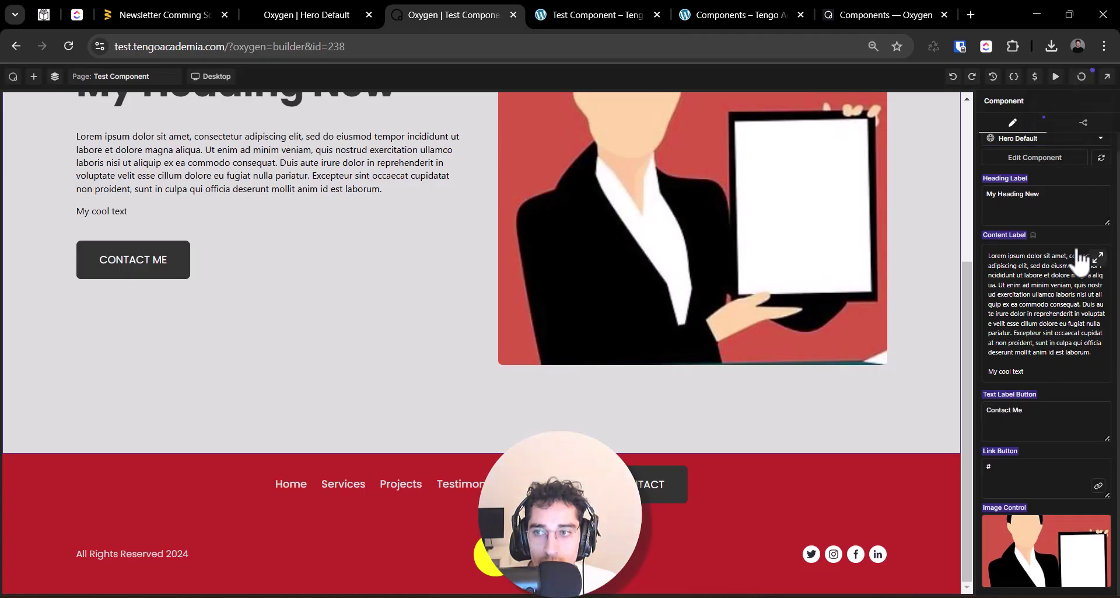
# Review the hero content on the live page, then return to the Hero Default editor.
pyautogui.hotkey('ctrl', 'Tab')
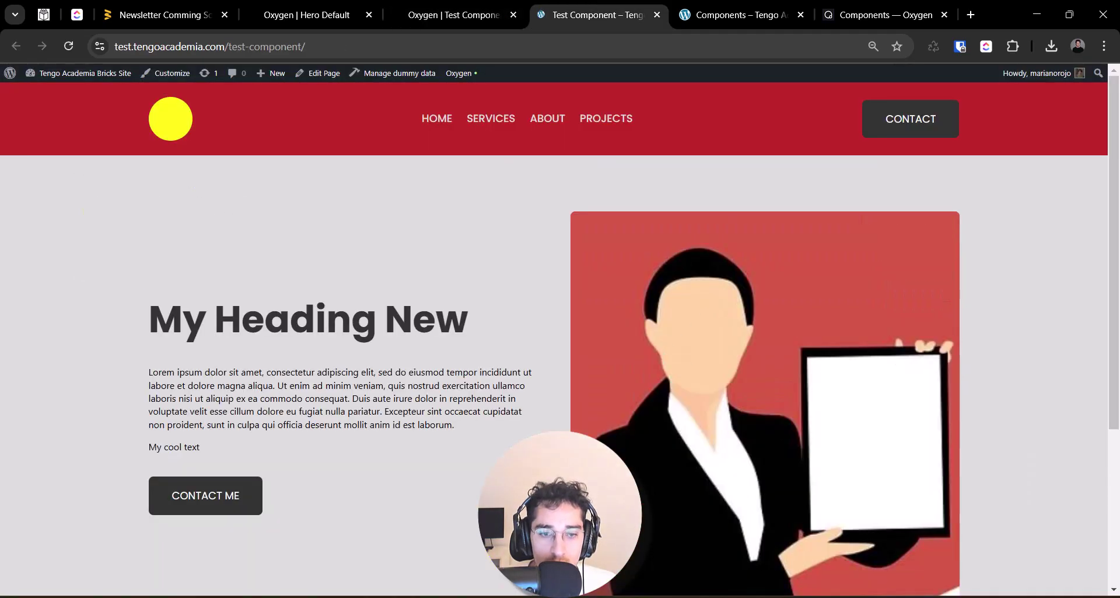
pyautogui.scroll(-4, 415, 492)
pyautogui.scroll(4, 247, 271)
pyautogui.tripleClick(378, 390)
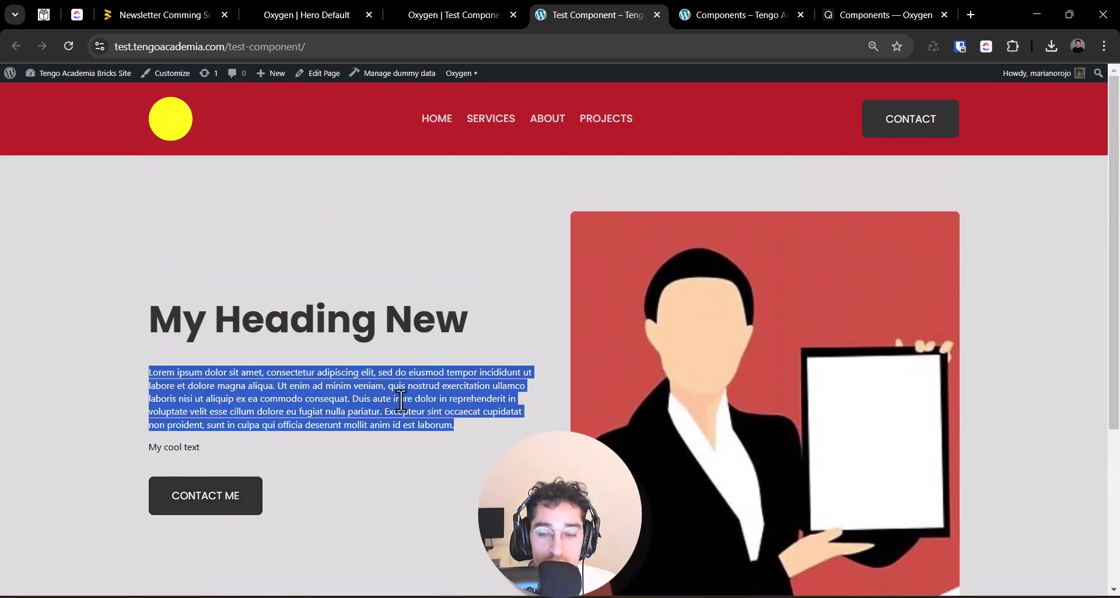
pyautogui.click(445, 338)
pyautogui.click(307, 14)
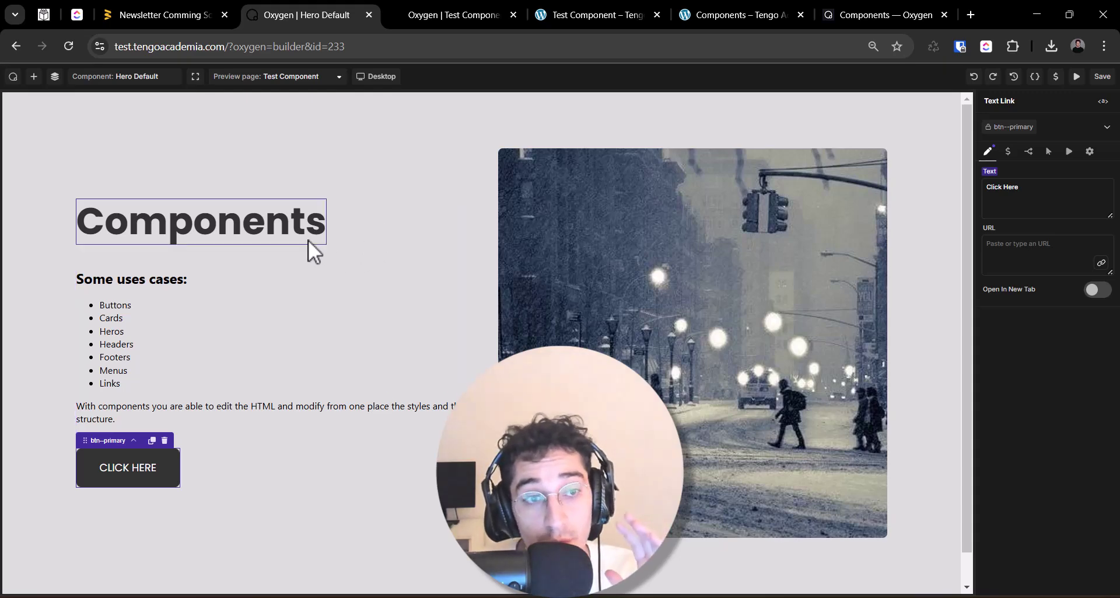
# Return to the Test Component editor and review the My Heading New hero with its CONTACT ME button.
pyautogui.click(409, 7)
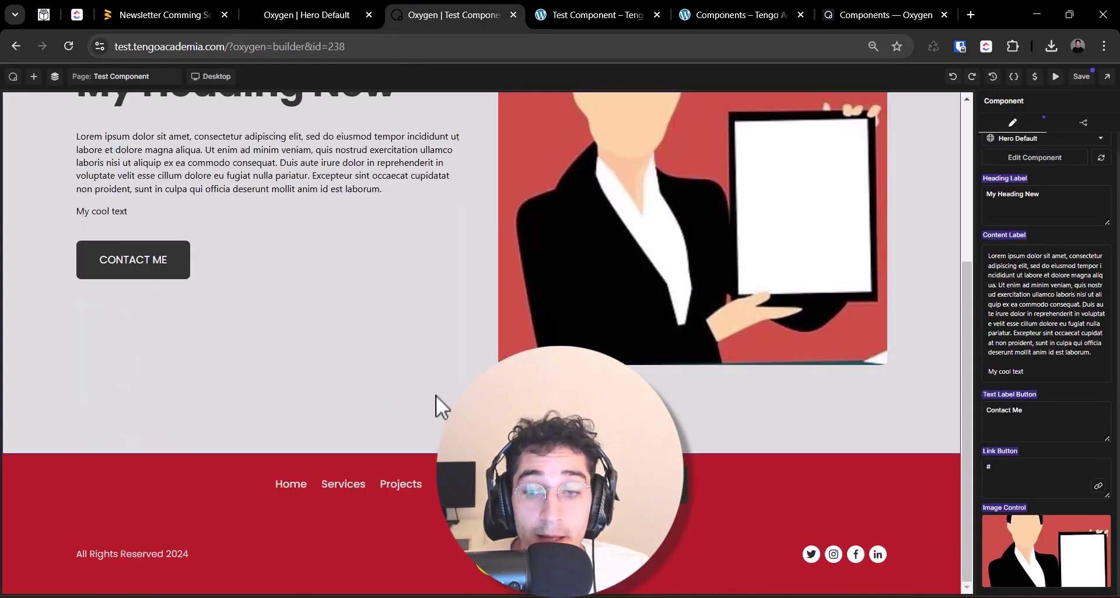
pyautogui.scroll(4, 436, 394)
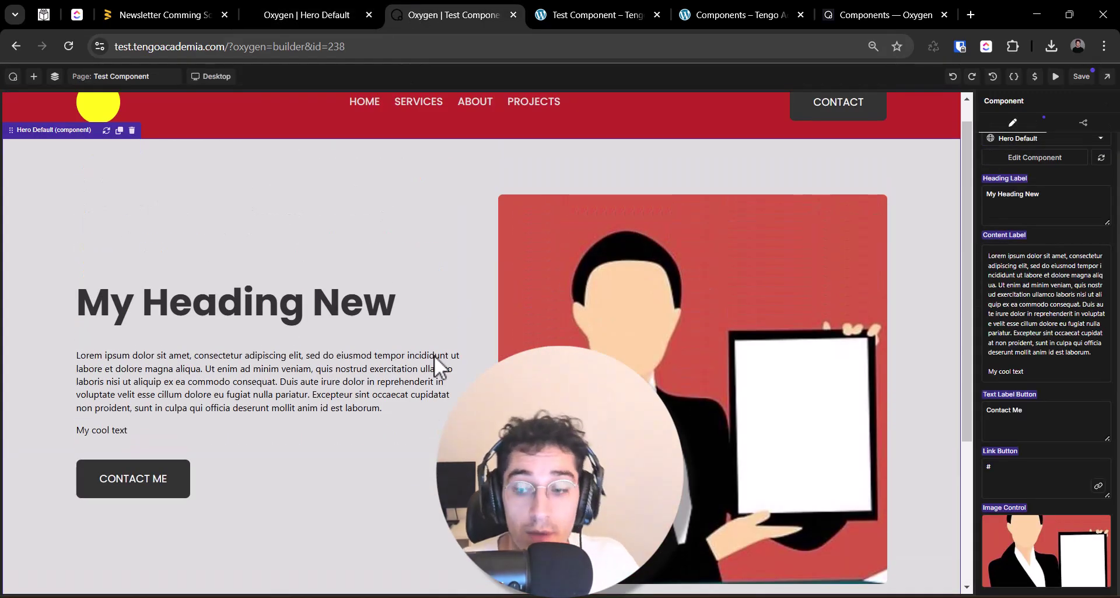
pyautogui.scroll(-5, 401, 397)
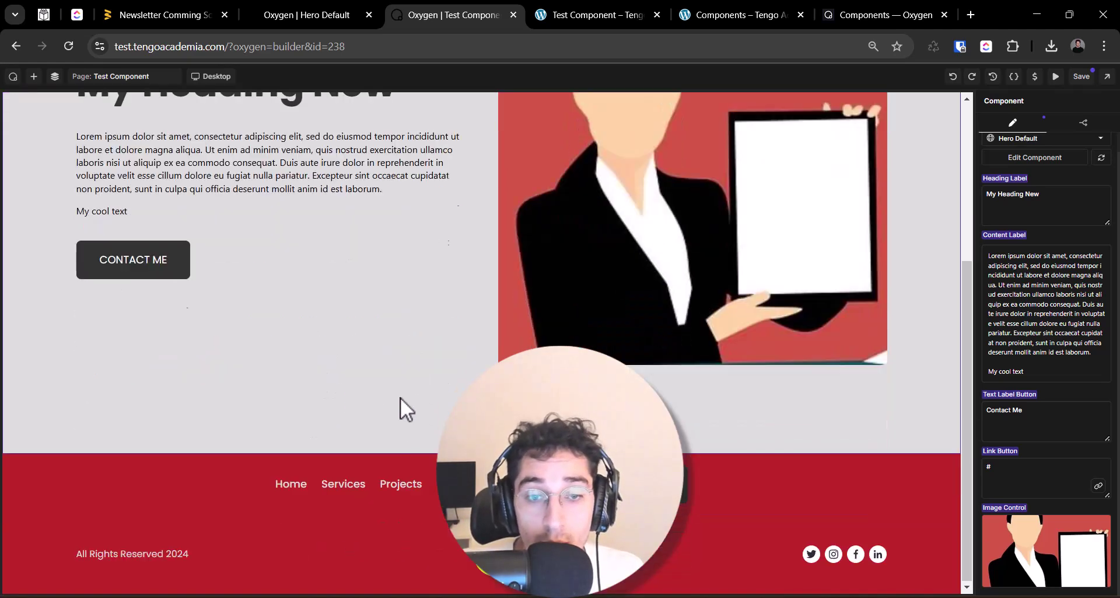
pyautogui.scroll(6, 400, 396)
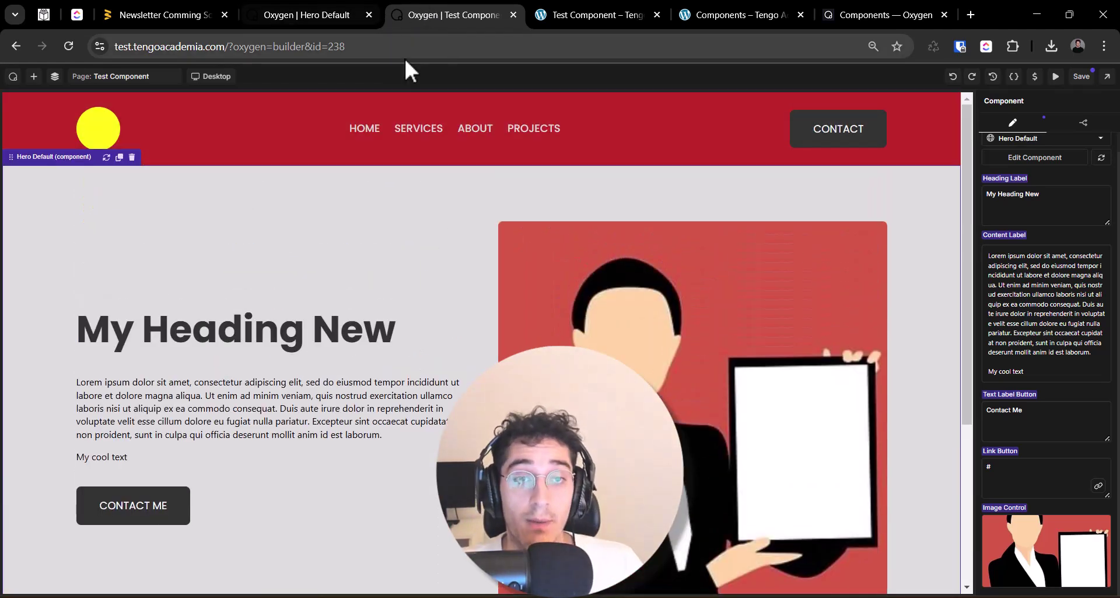